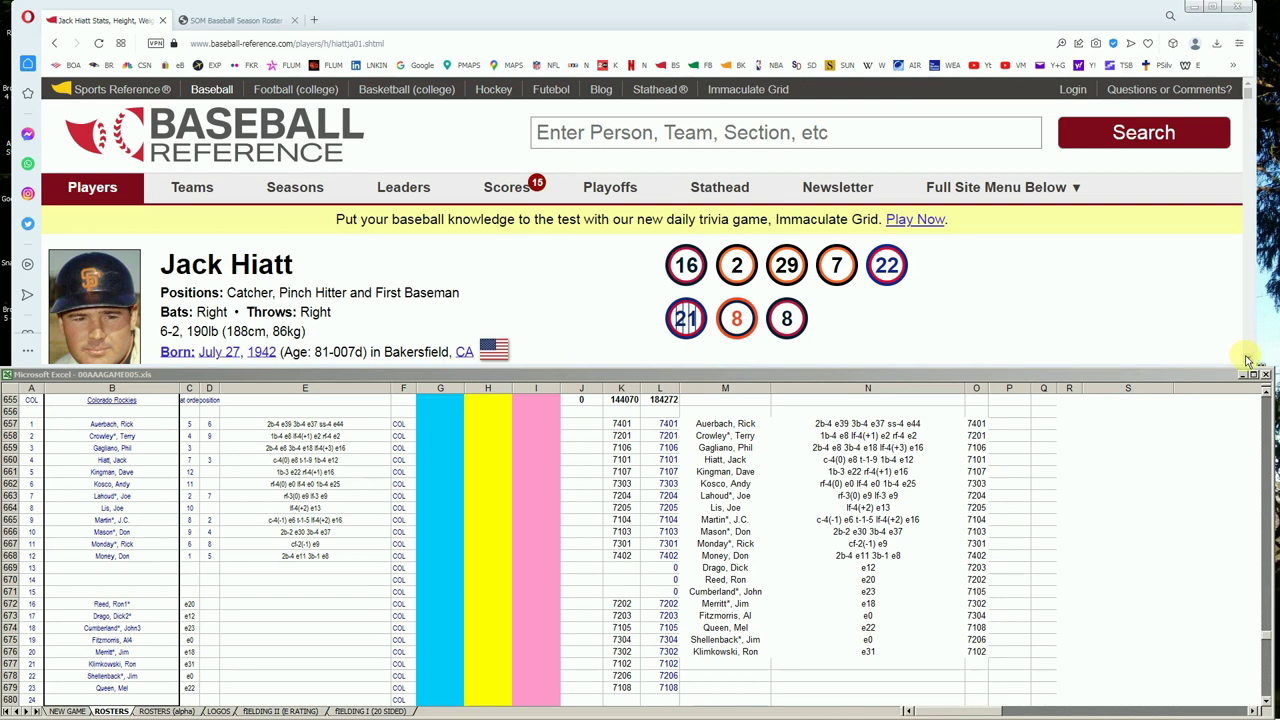
- Review Jack Hiatt's standard batting table, down to his 1972 season rows for Houston and California
scroll(1247, 360, down, 4)
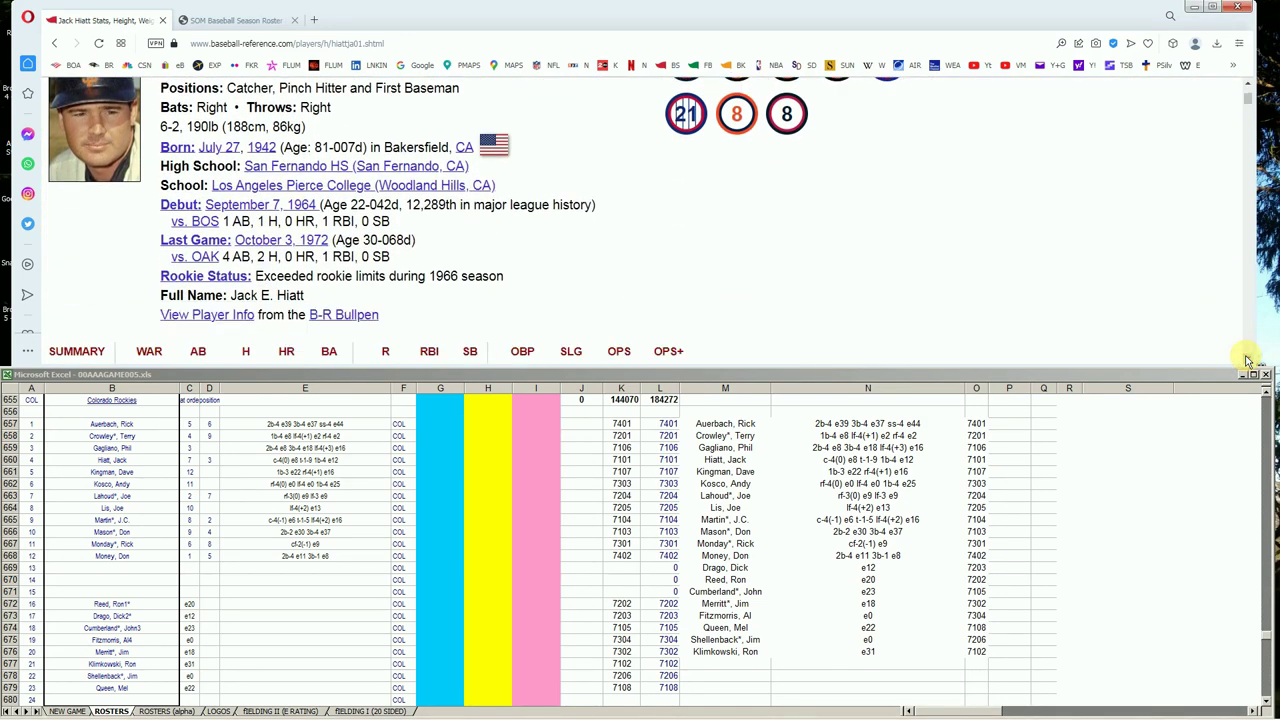
scroll(1247, 360, down, 8)
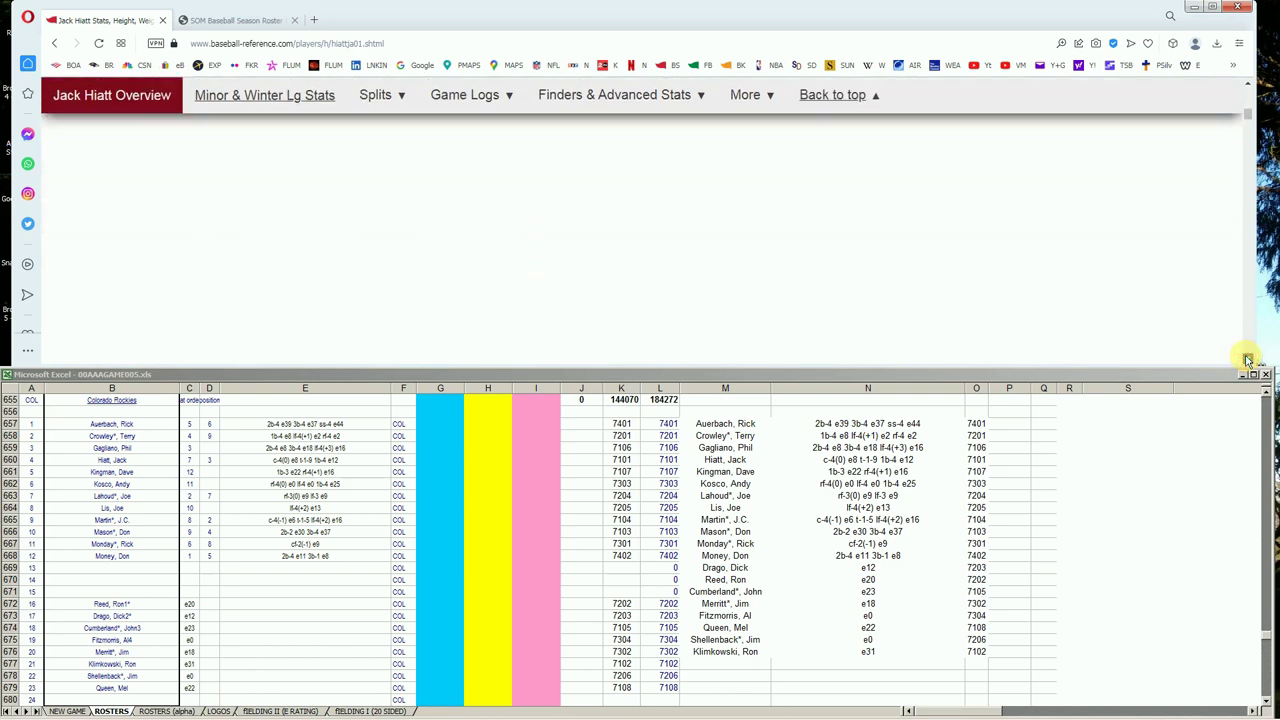
scroll(1247, 360, down, 5)
scroll(1247, 360, down, 1)
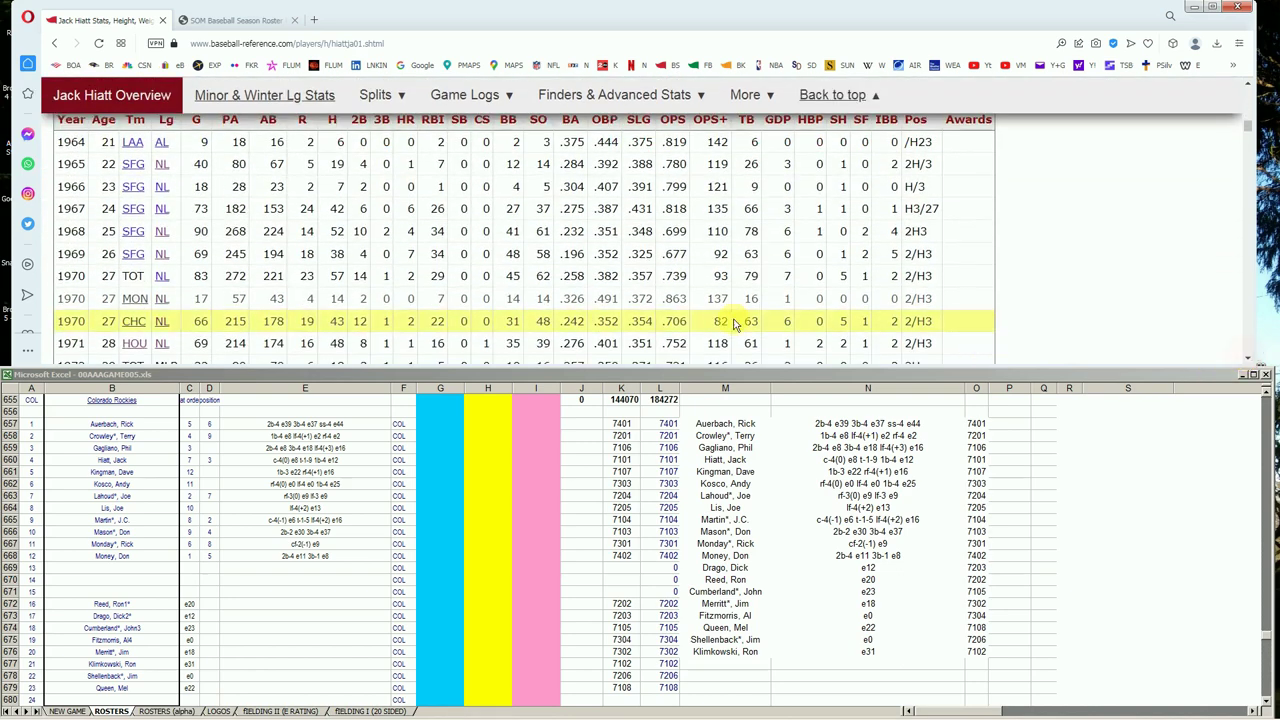
scroll(1252, 362, down, 3)
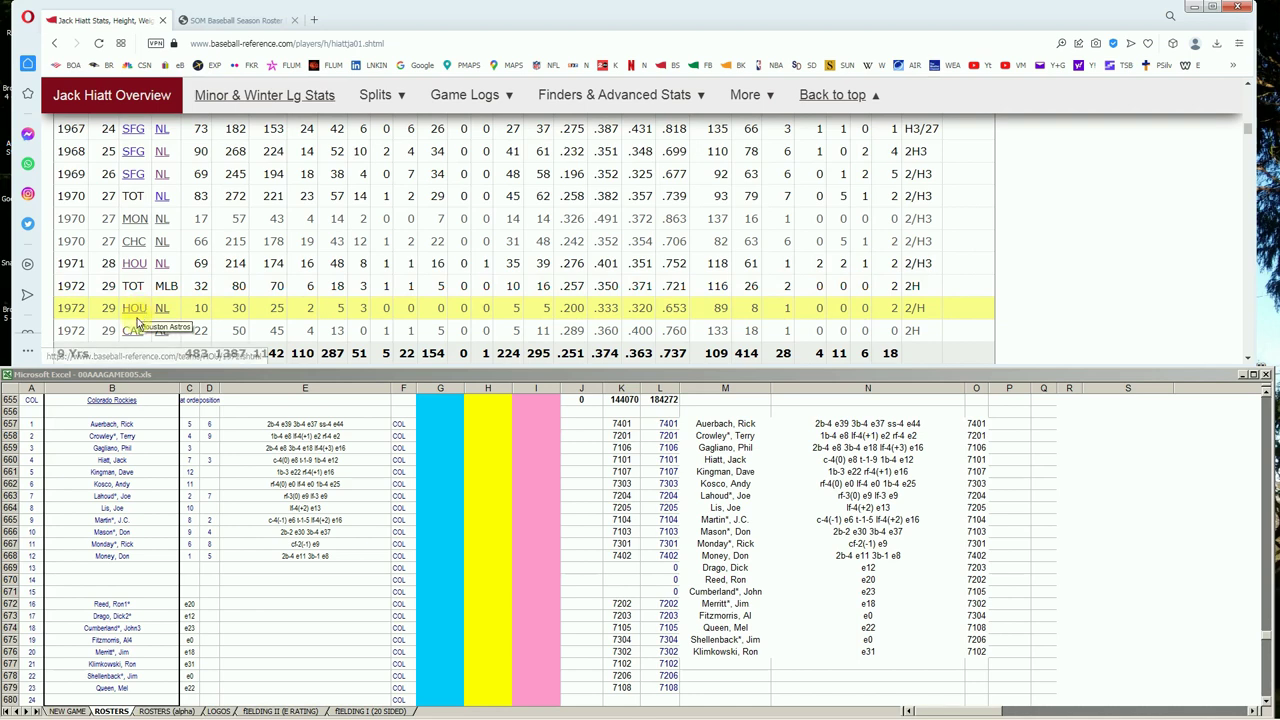
- Open the 1972 Strat-O-Matic season roster and check both leagues' team lists and additional players for Jack Hiatt
click(252, 20)
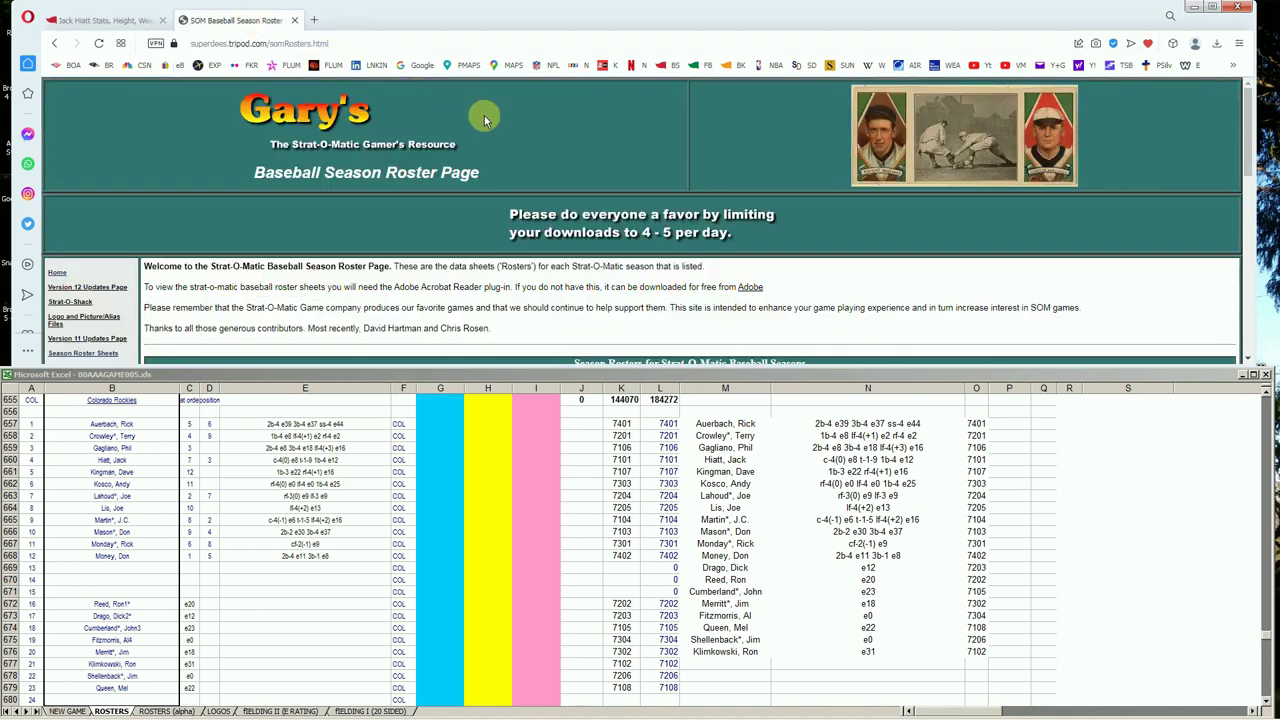
drag(1249, 170, 1246, 213)
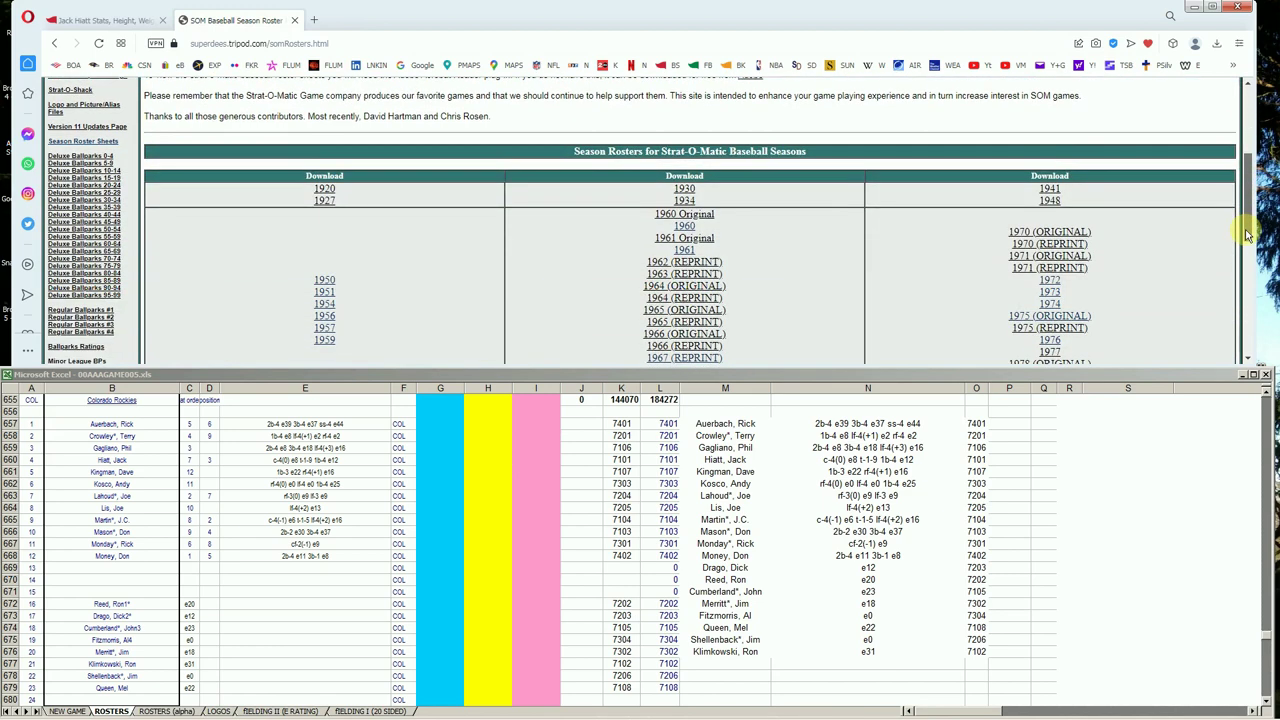
click(1050, 286)
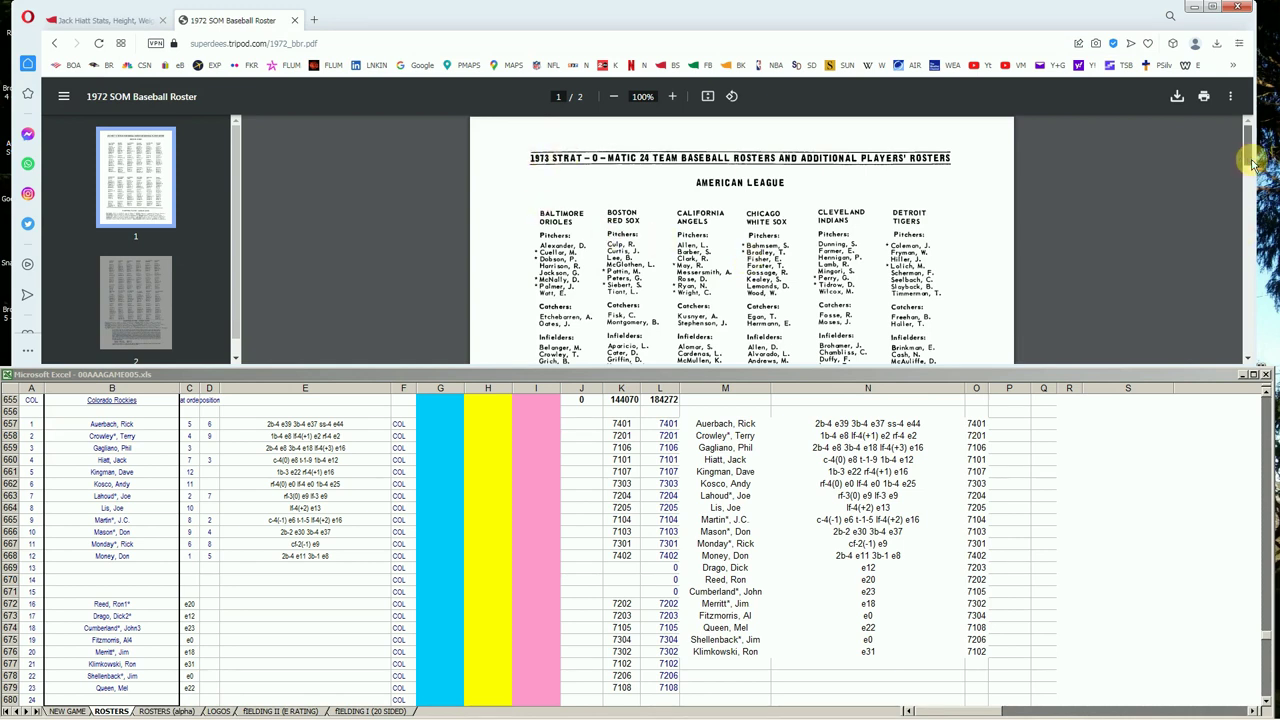
scroll(1254, 163, down, 1)
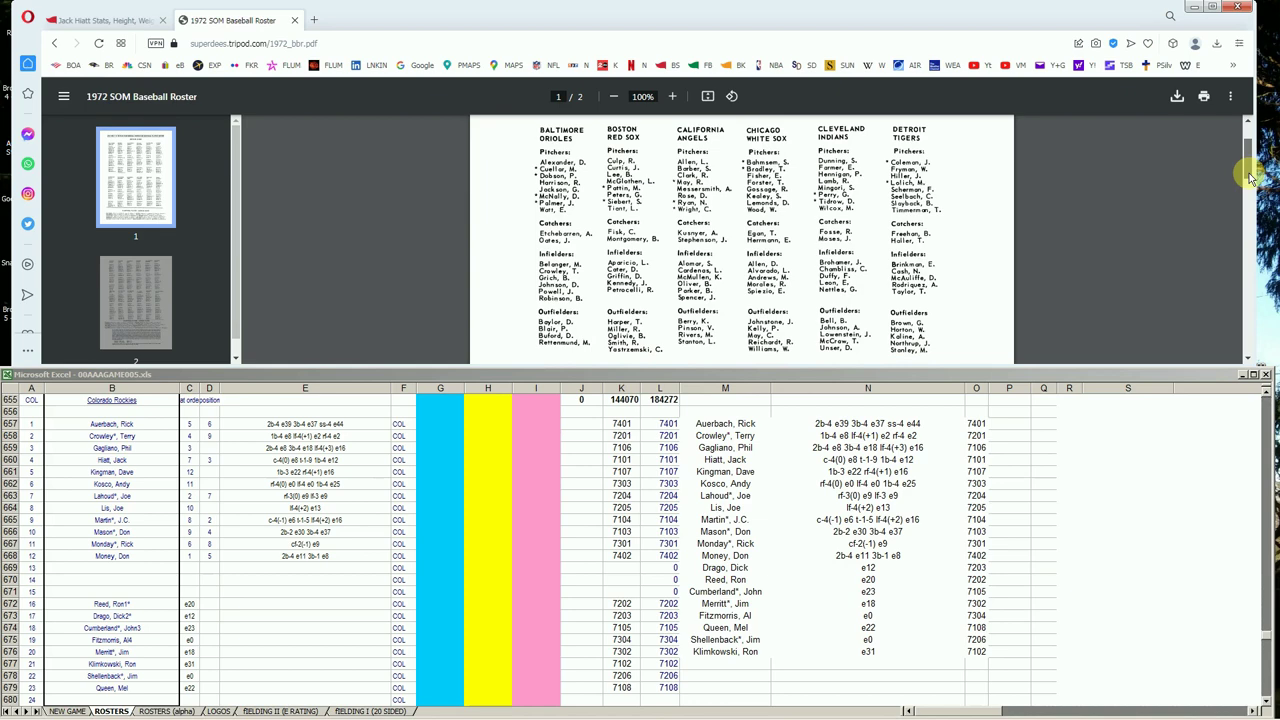
drag(1250, 178, 1245, 240)
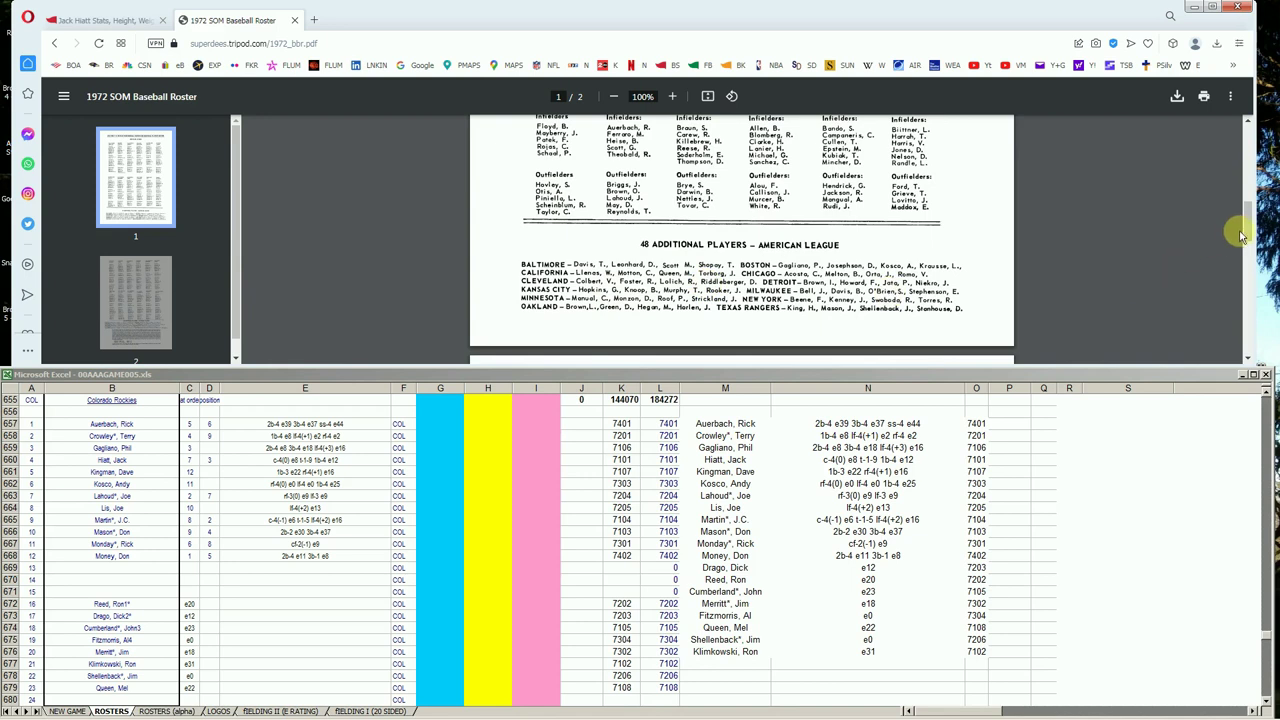
drag(1246, 226, 1245, 265)
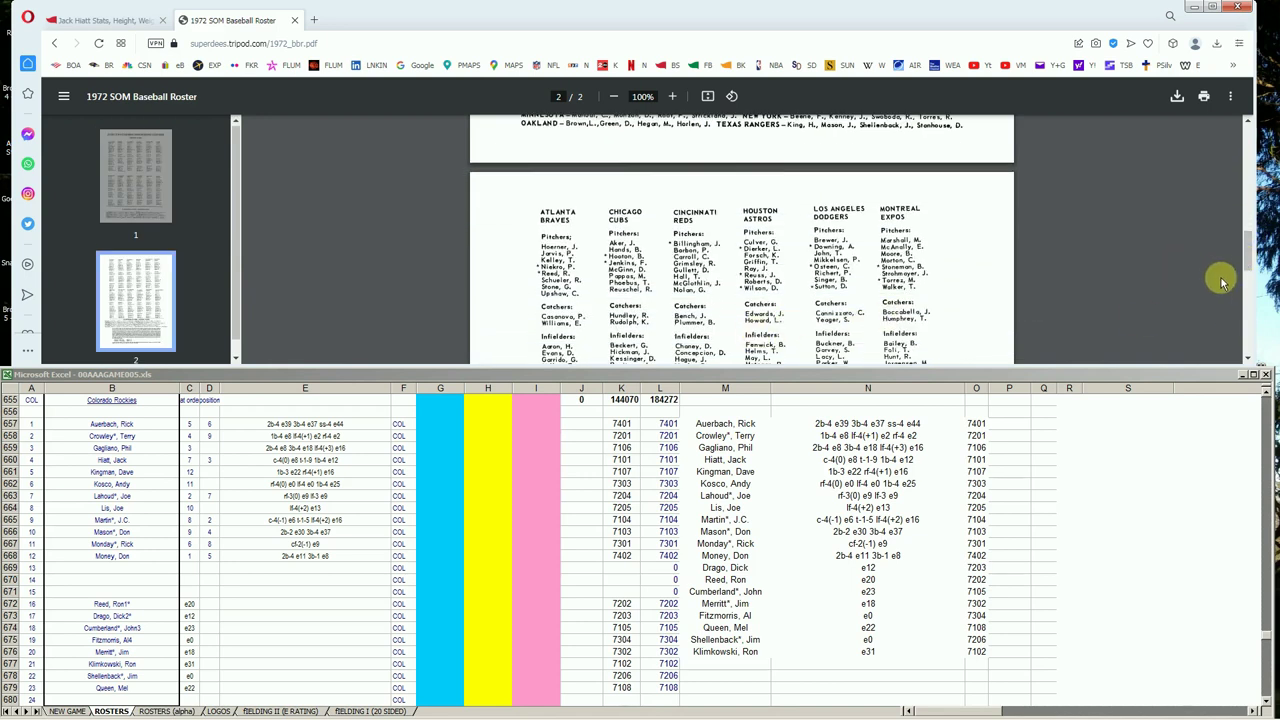
drag(1246, 262, 1248, 312)
scroll(1248, 290, down, 1)
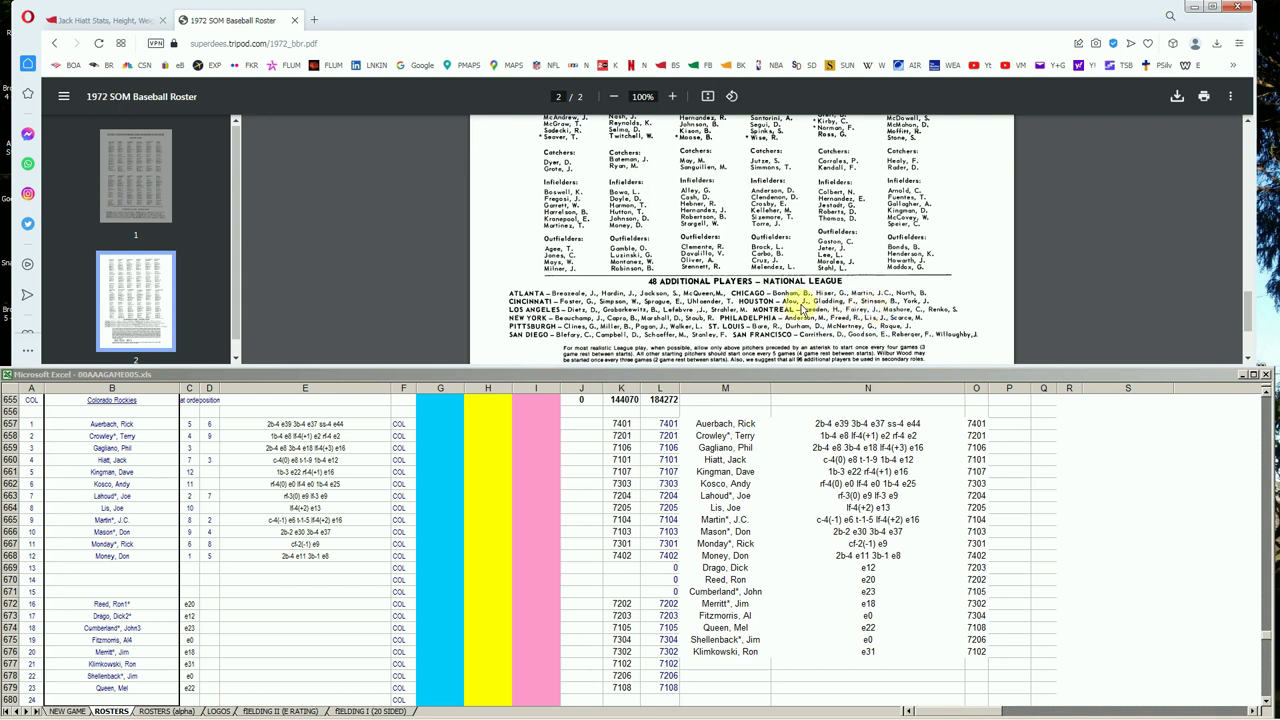
click(444, 440)
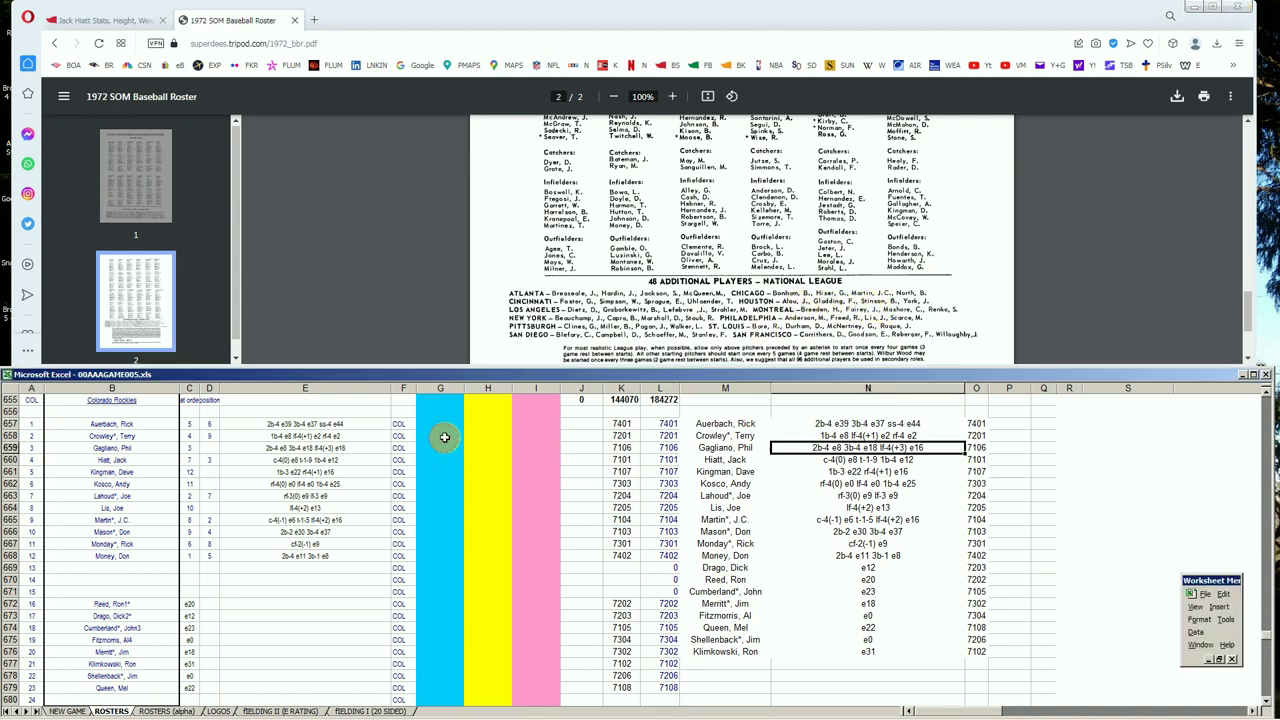
click(444, 428)
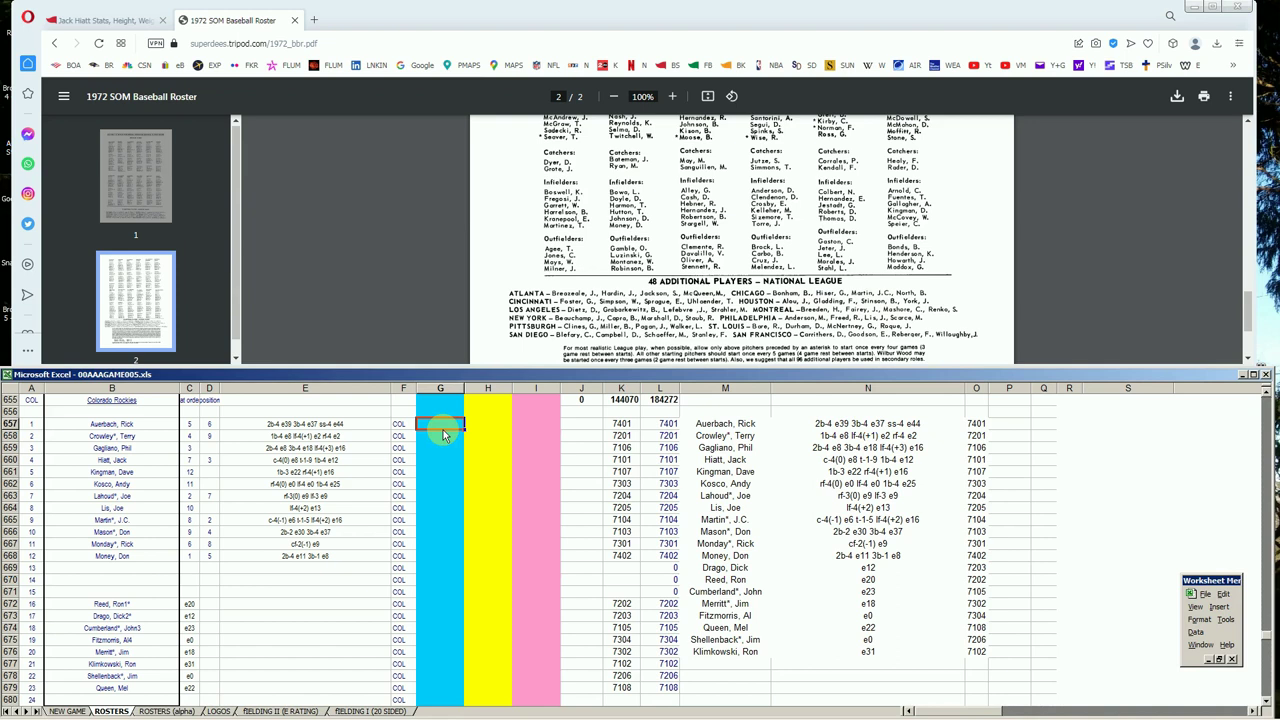
key(Down)
key(Down)
key(Down)
key(Right)
key(Right)
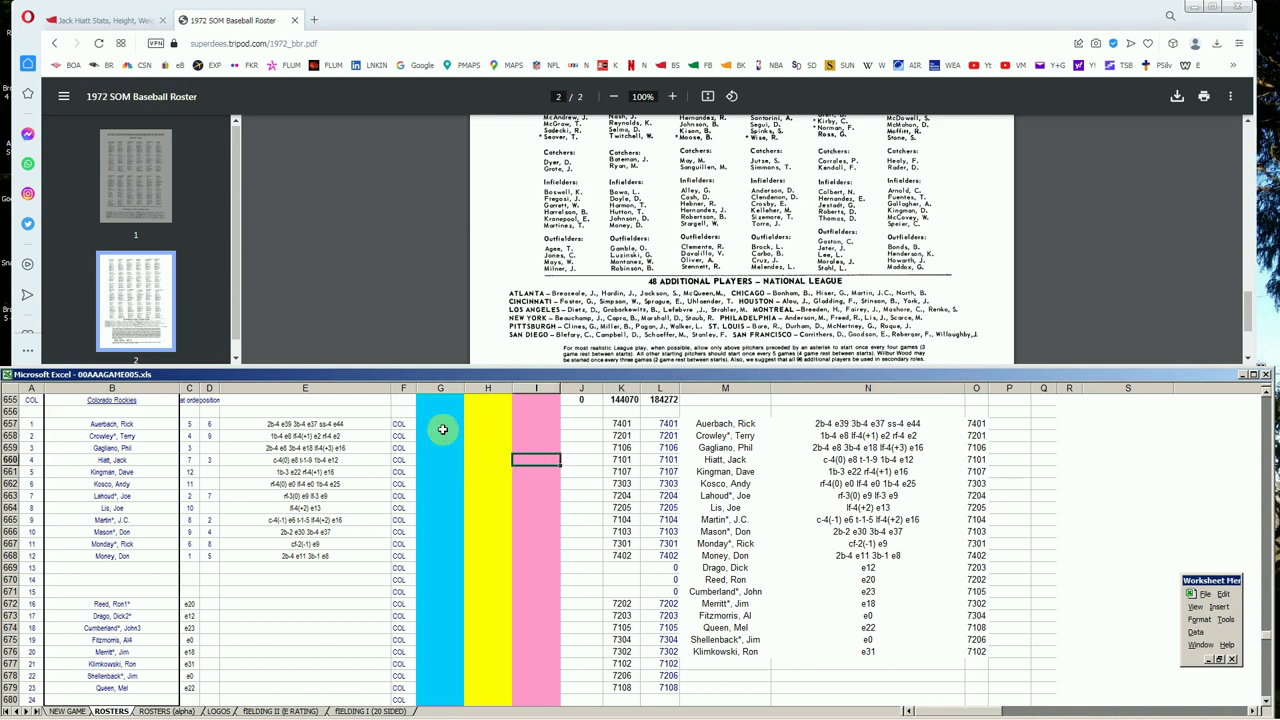
text(1)
- Look up Phil Gagliano on Baseball Reference and review his standard batting table through his final seasons
click(108, 20)
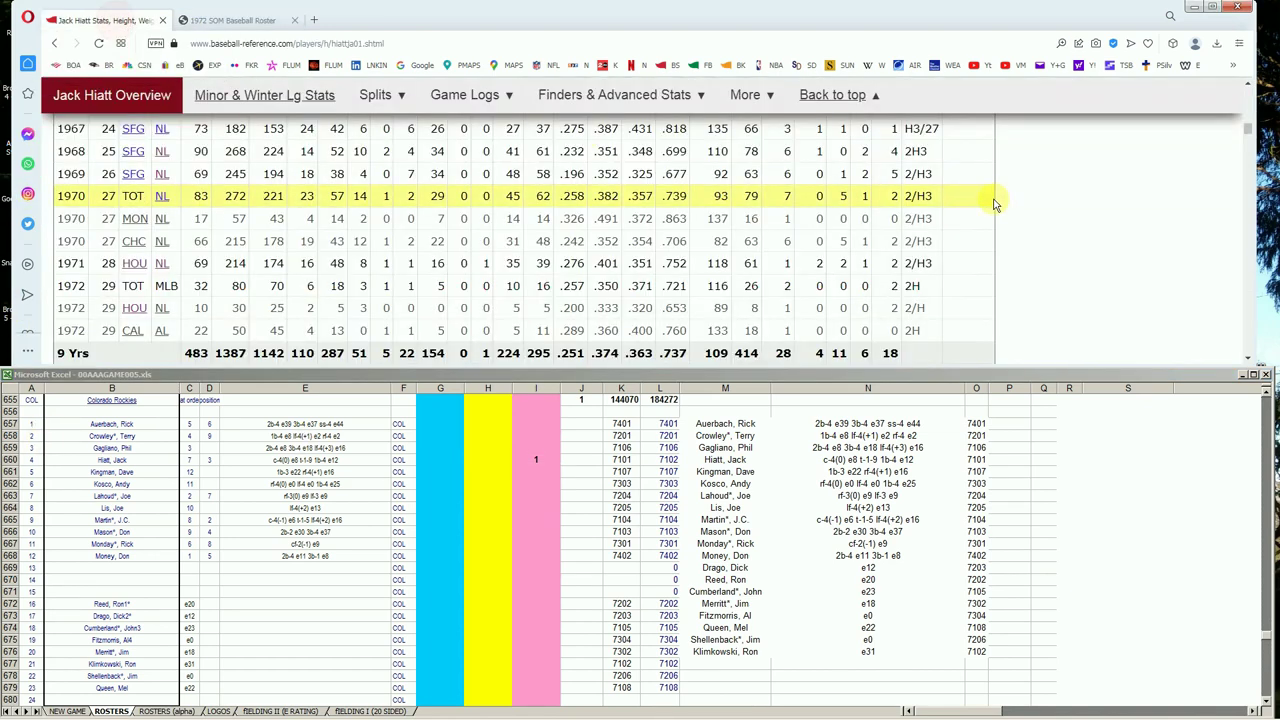
drag(1248, 128, 1262, 103)
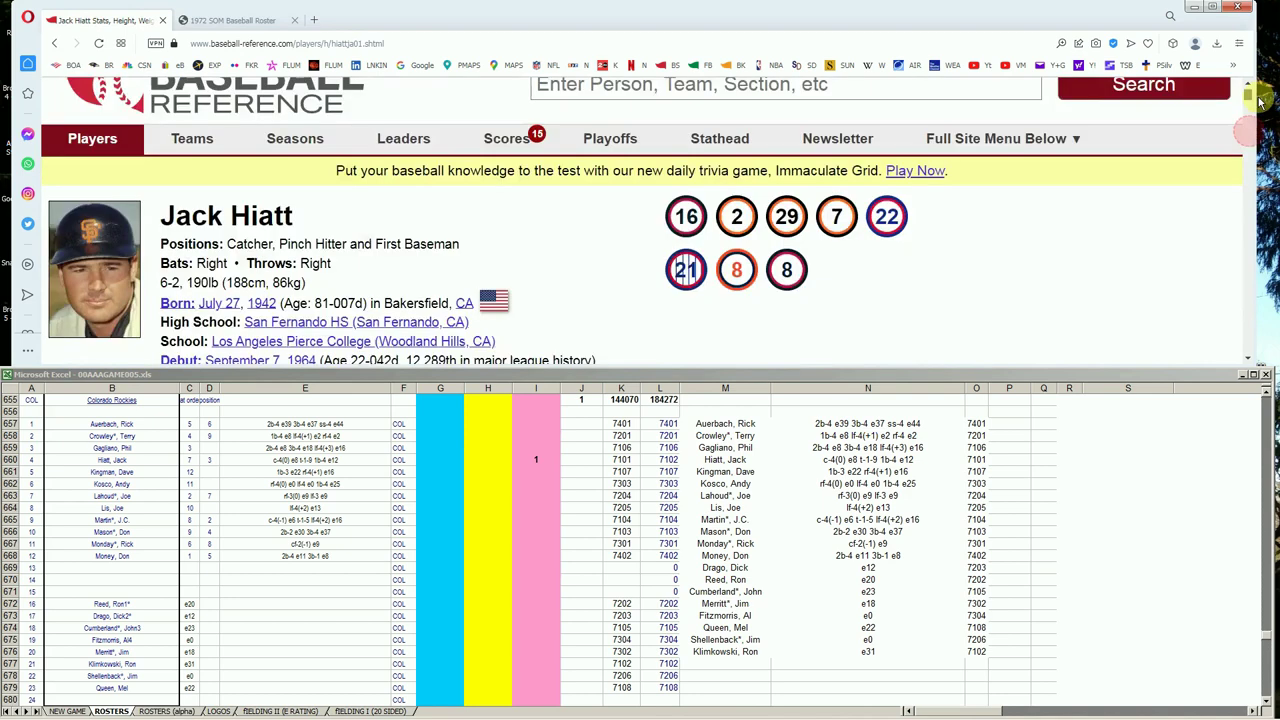
click(990, 128)
text(g)
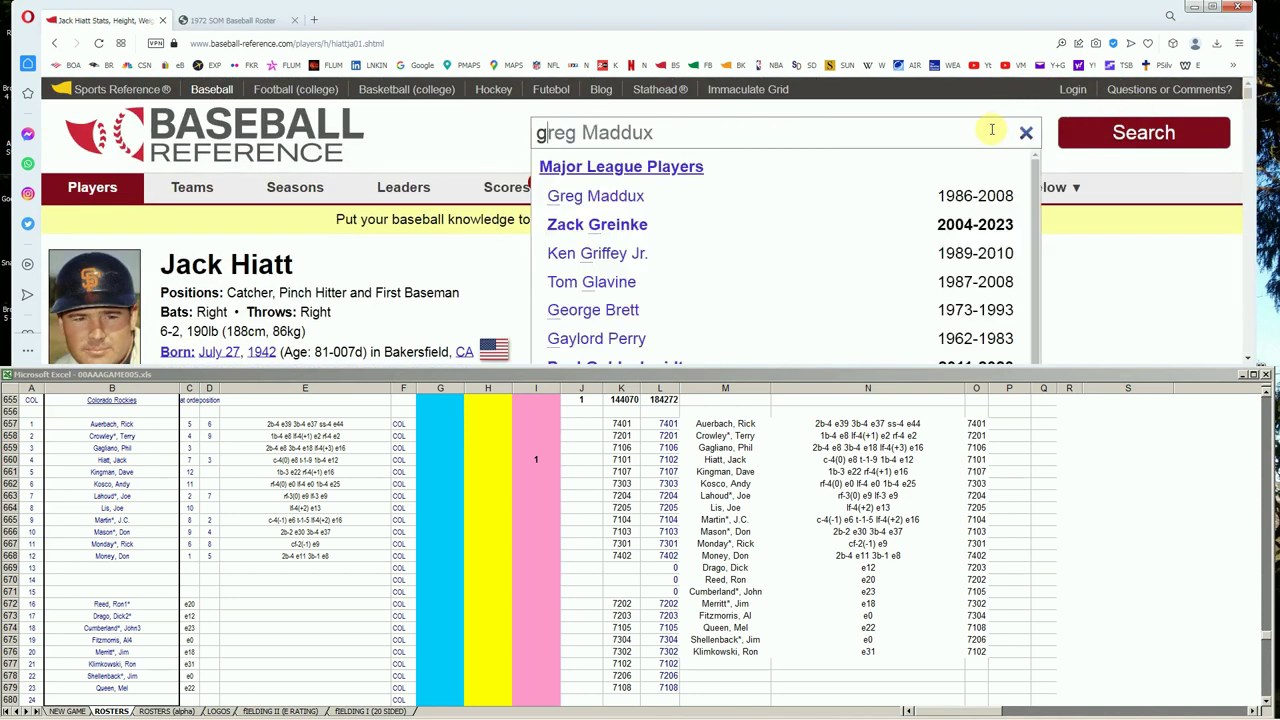
text(agliano)
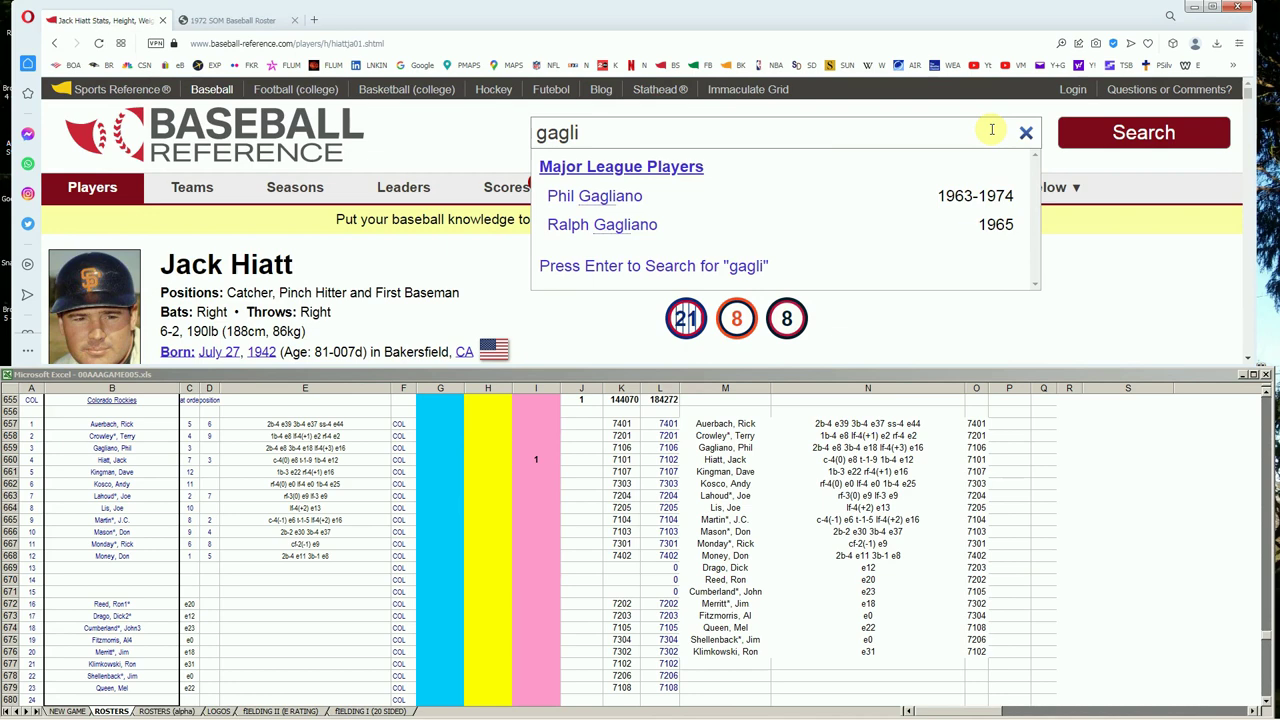
click(614, 197)
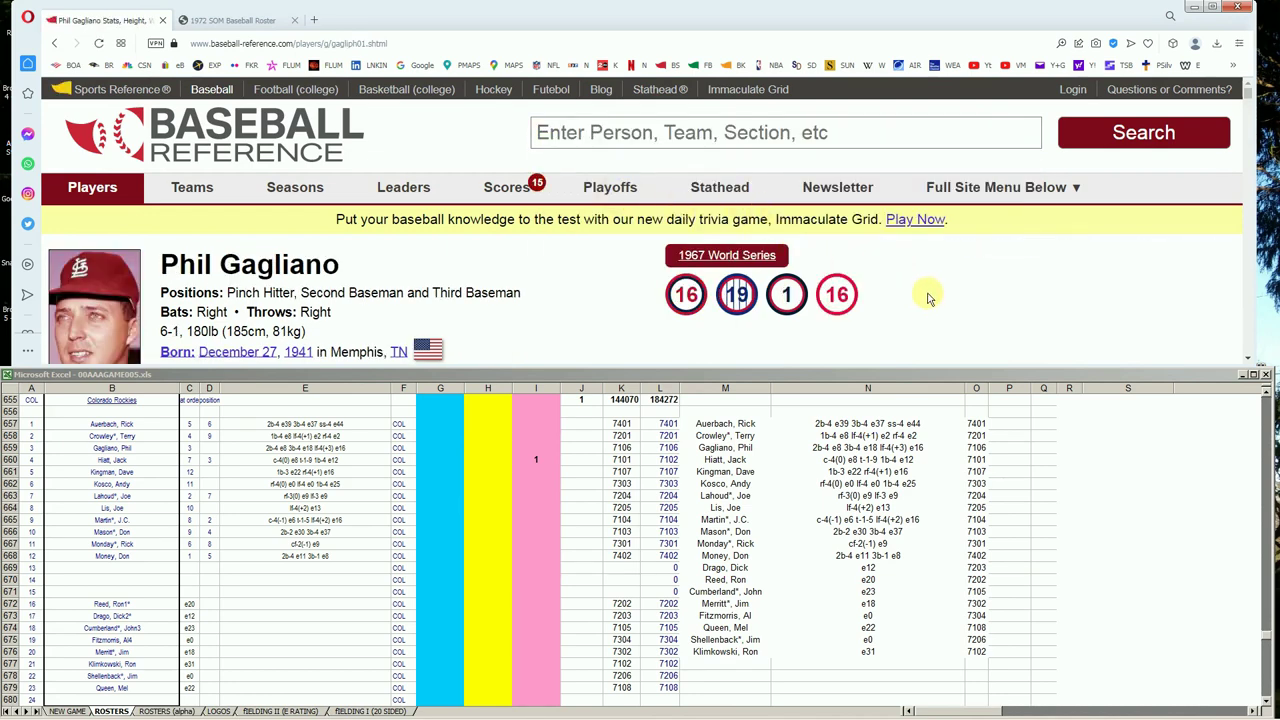
scroll(928, 298, down, 10)
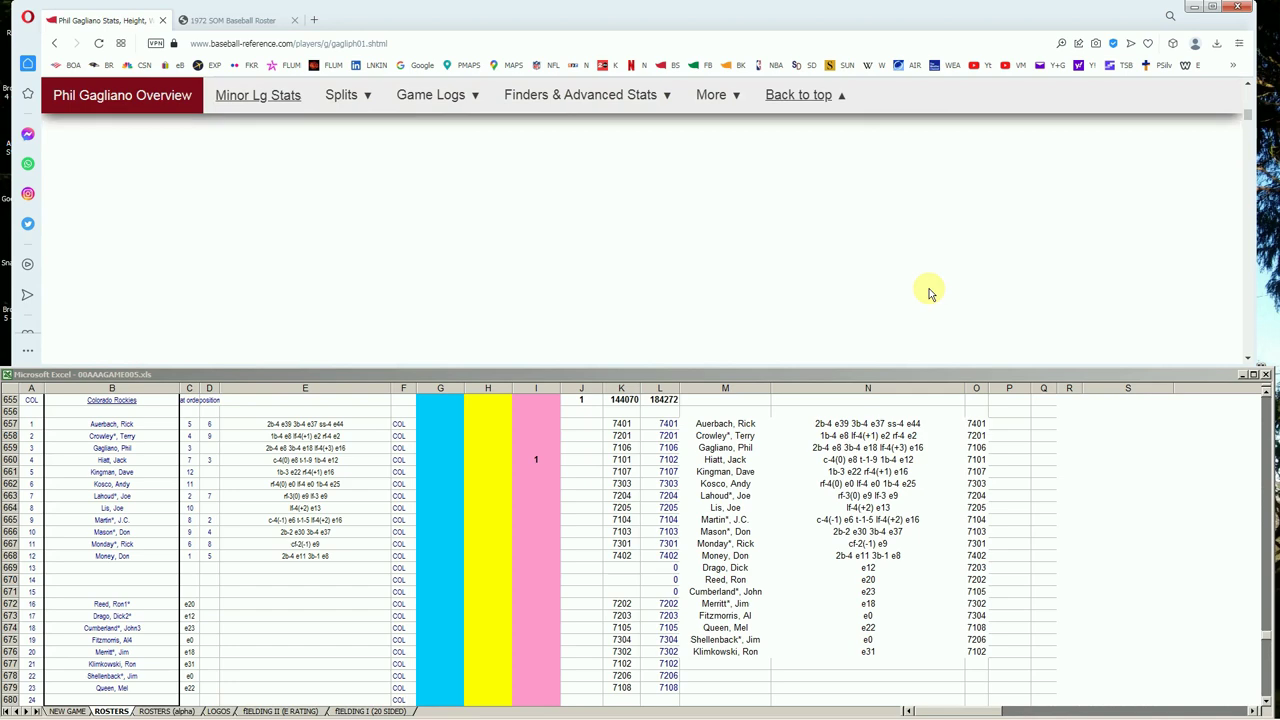
scroll(928, 292, down, 3)
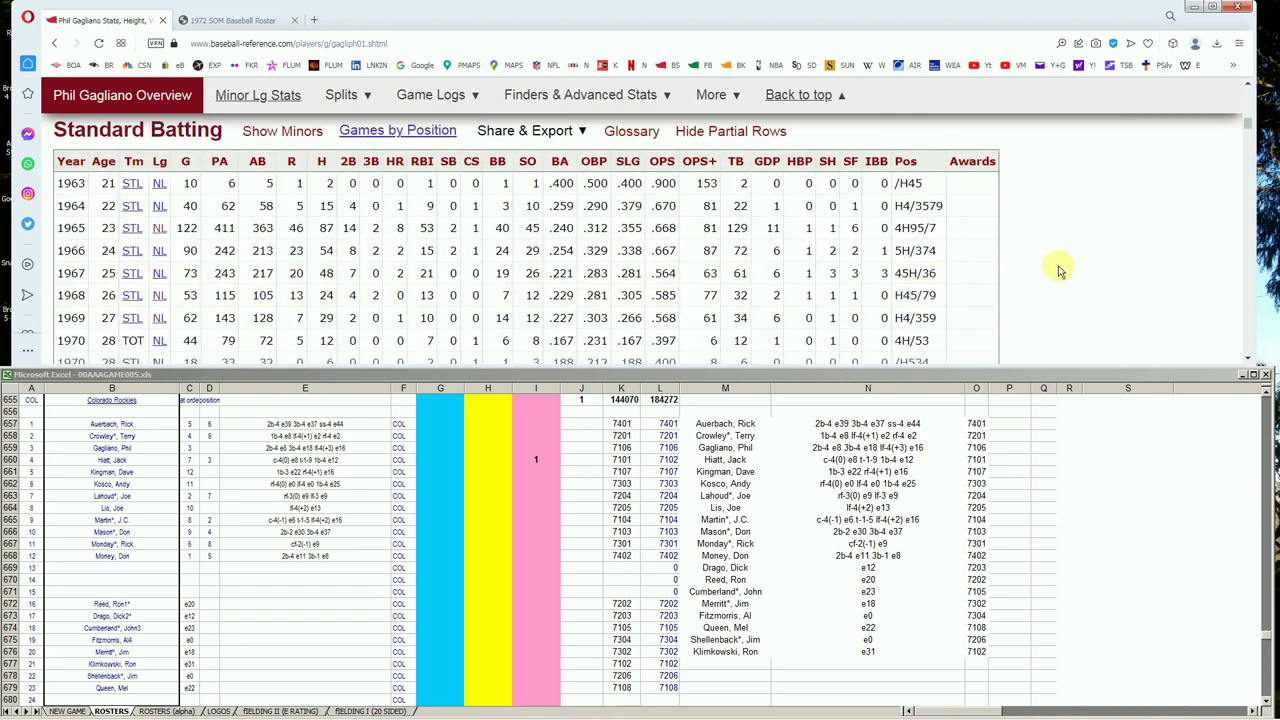
scroll(1060, 268, down, 2)
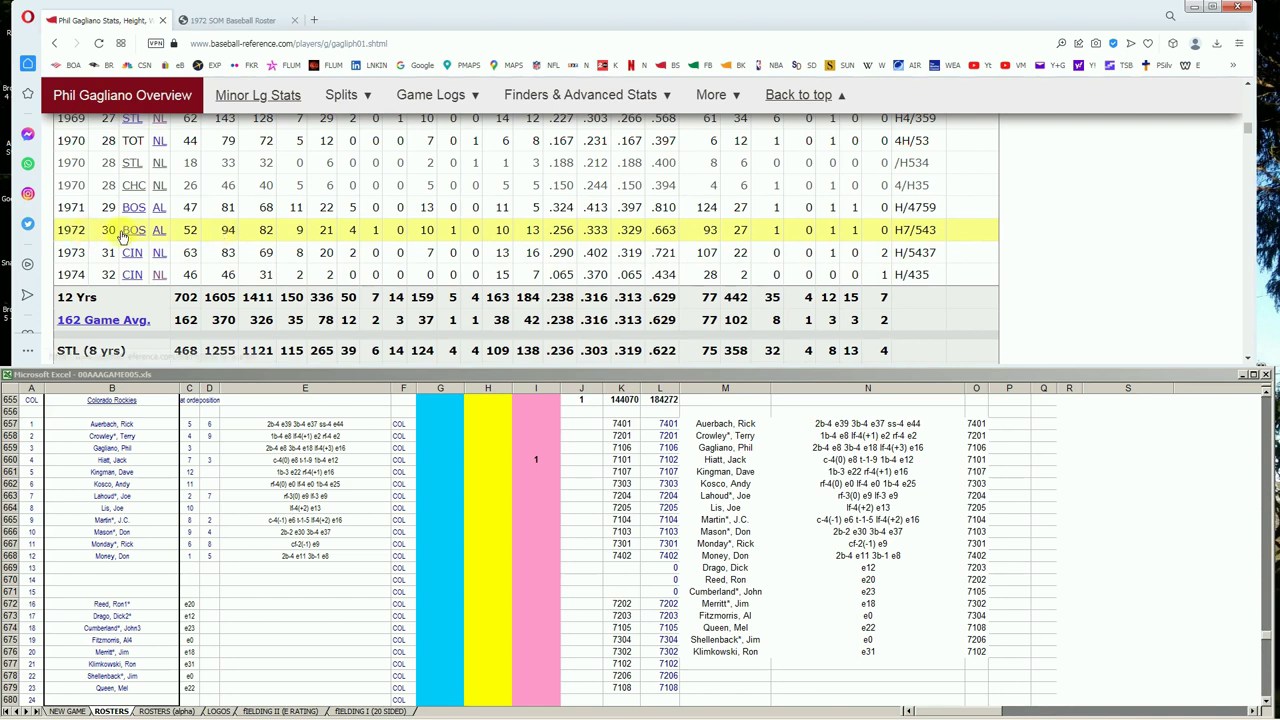
- Check the 1972 season roster's American League teams and additional players for Phil Gagliano of Boston
click(238, 22)
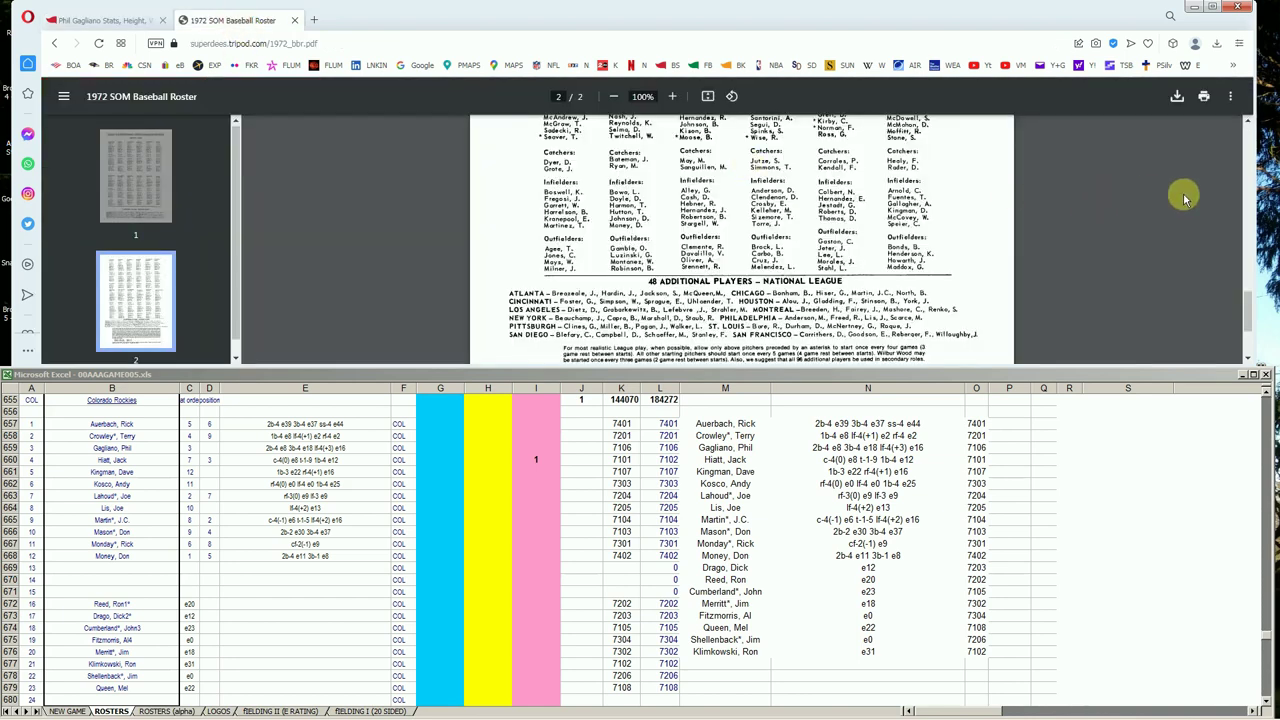
drag(1248, 318, 1252, 143)
scroll(634, 310, down, 3)
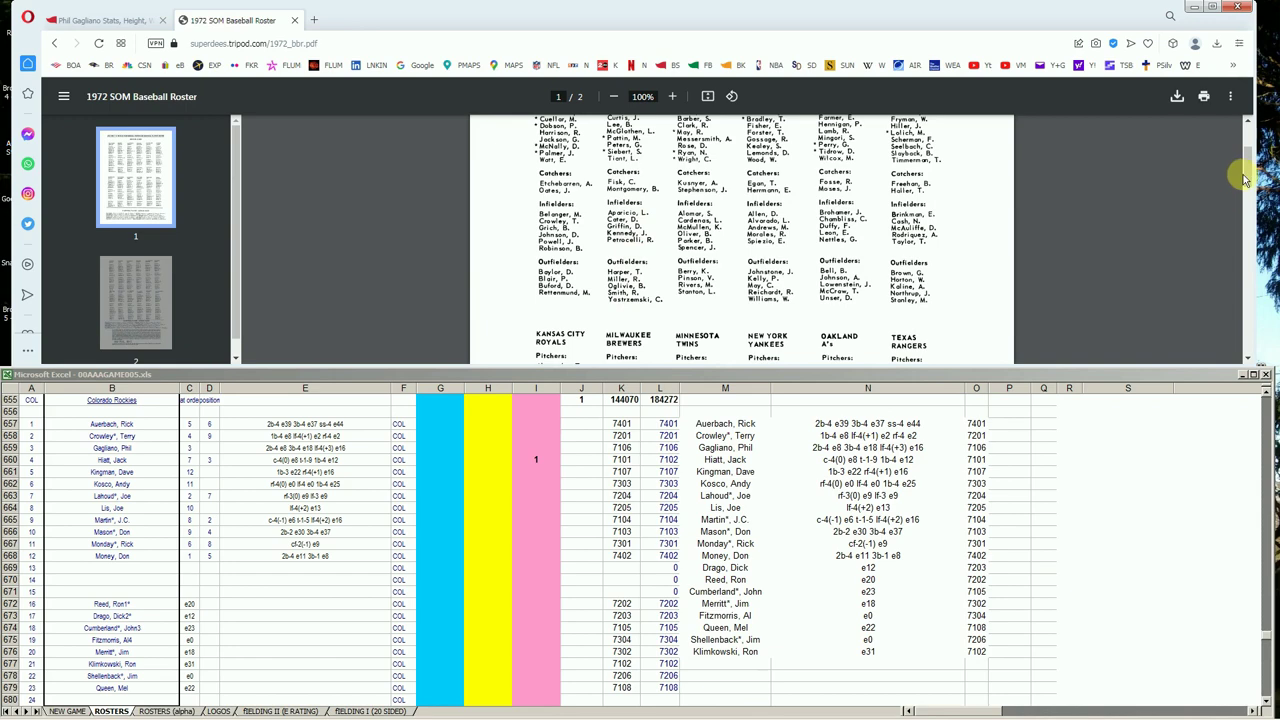
drag(1247, 178, 1248, 234)
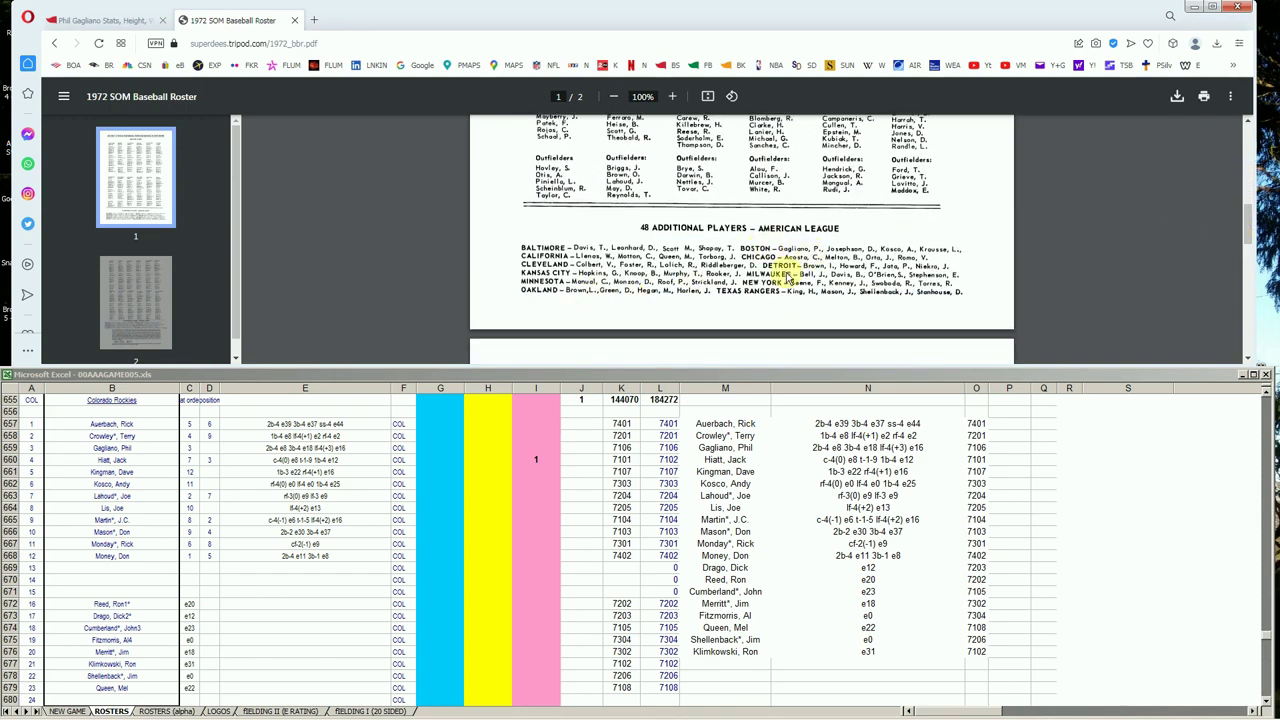
- Enter 10000 in the blue column of Phil Gagliano's row, cell G659, in the Excel rosters sheet
click(446, 468)
click(476, 484)
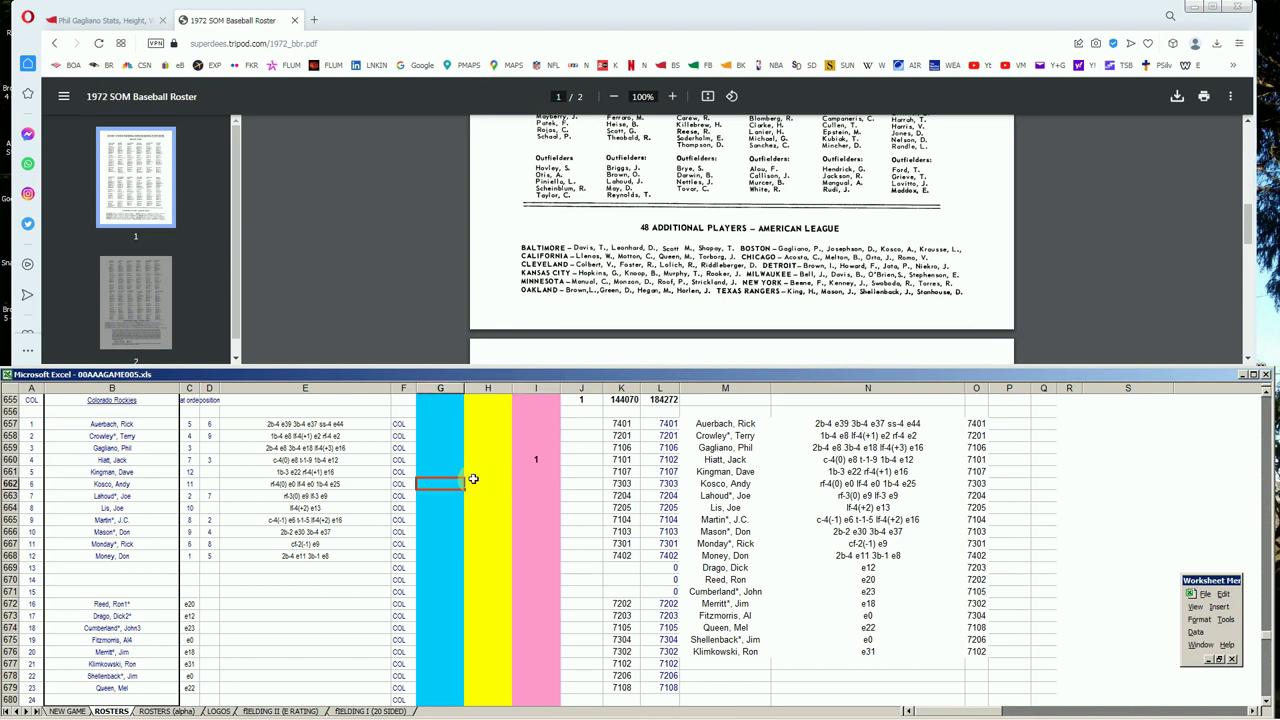
key(Down)
key(Down)
key(Down)
key(Down)
key(Down)
key(Up)
key(Up)
key(Up)
key(Up)
key(Up)
key(Up)
key(Up)
key(Up)
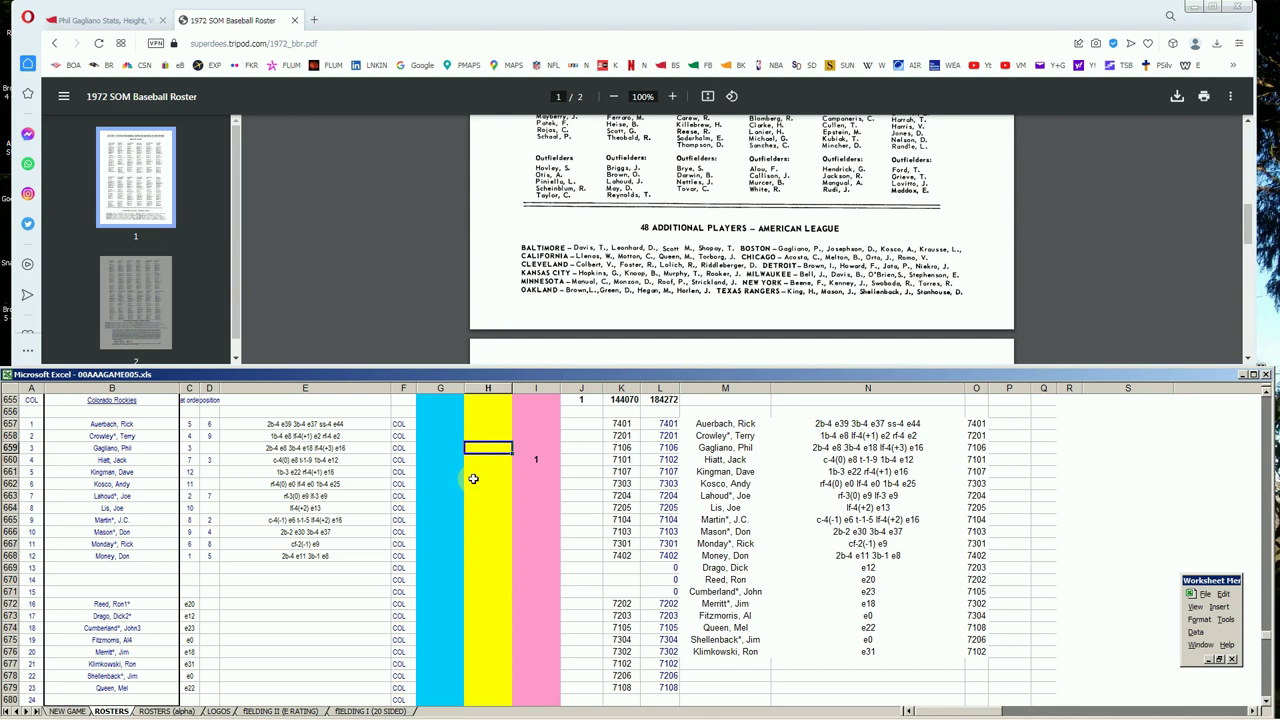
key(Left)
text(10)
key(Return)
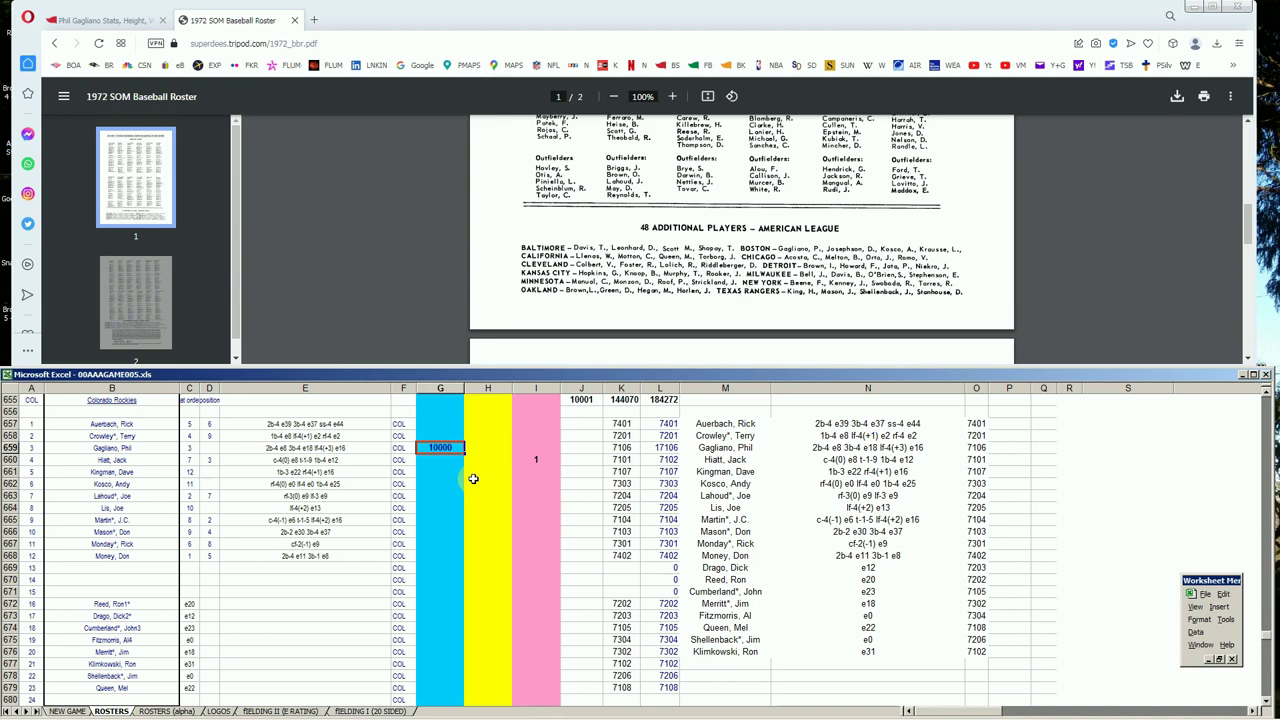
- Look up Dave Kingman on Baseball Reference and review his standard batting table from 1971 through the late 1970s
click(105, 20)
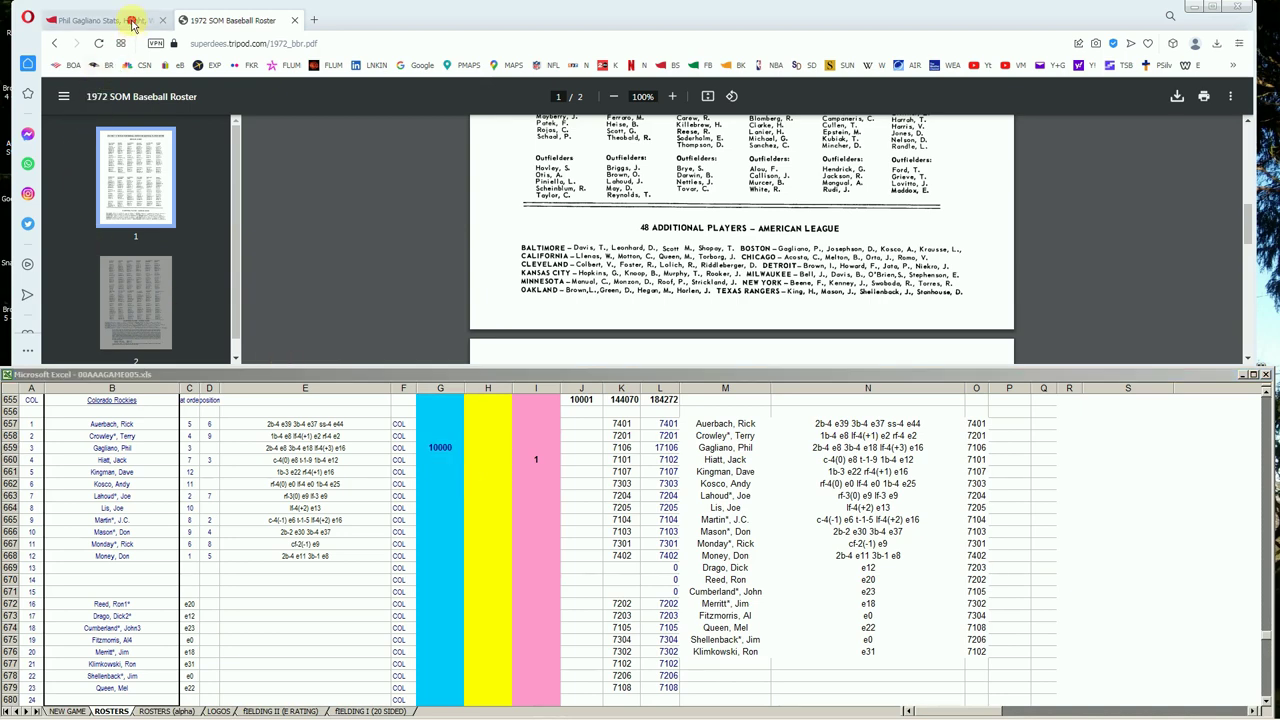
drag(1249, 128, 1249, 88)
click(953, 146)
text(kingman)
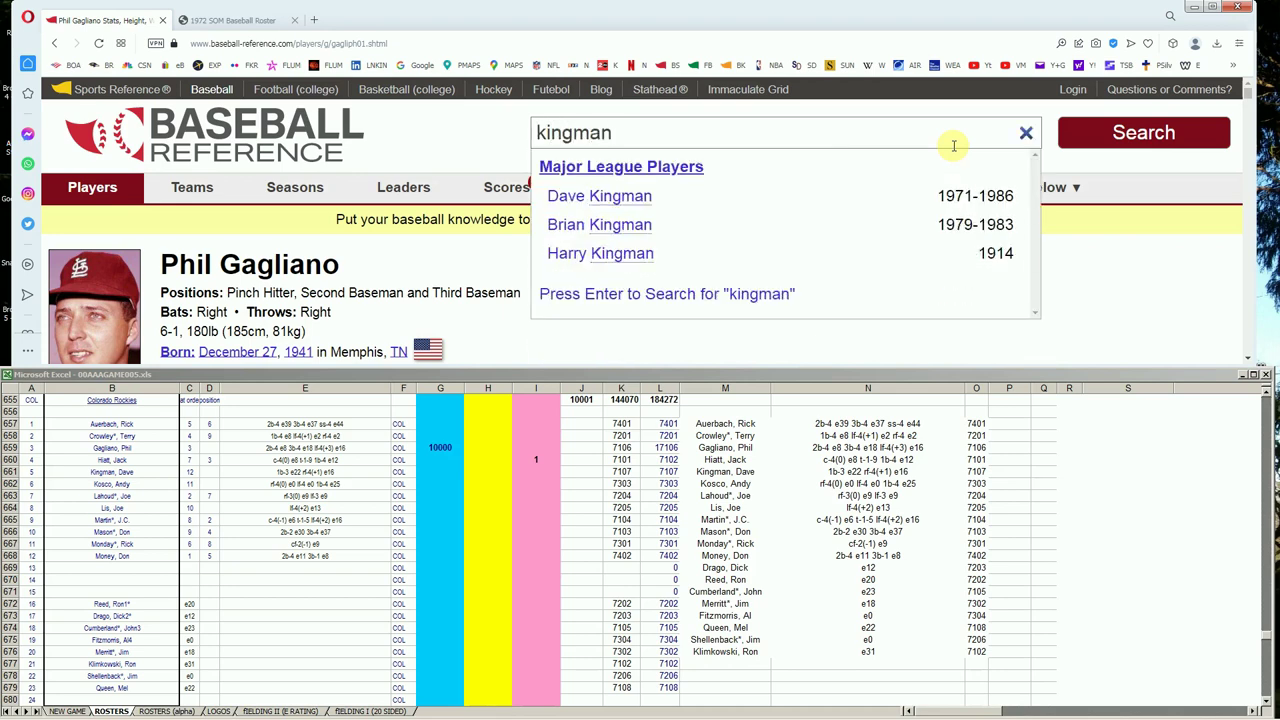
click(613, 204)
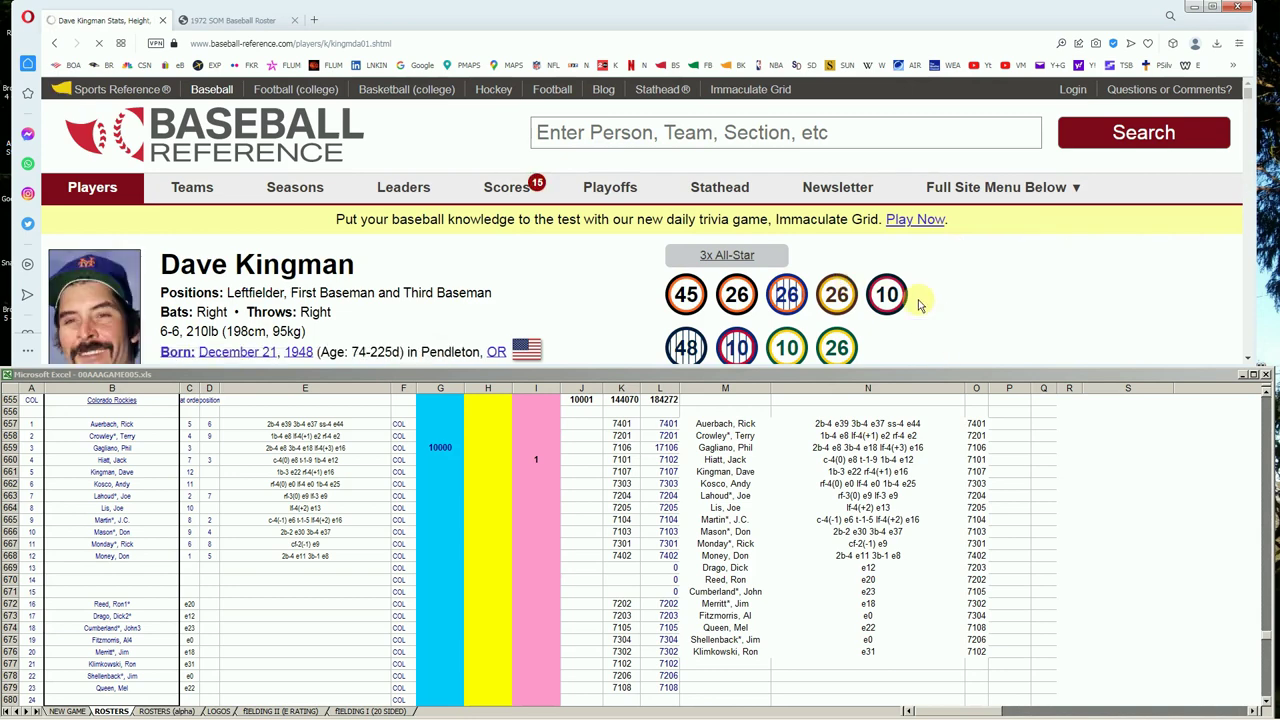
scroll(917, 307, down, 2)
scroll(917, 305, down, 6)
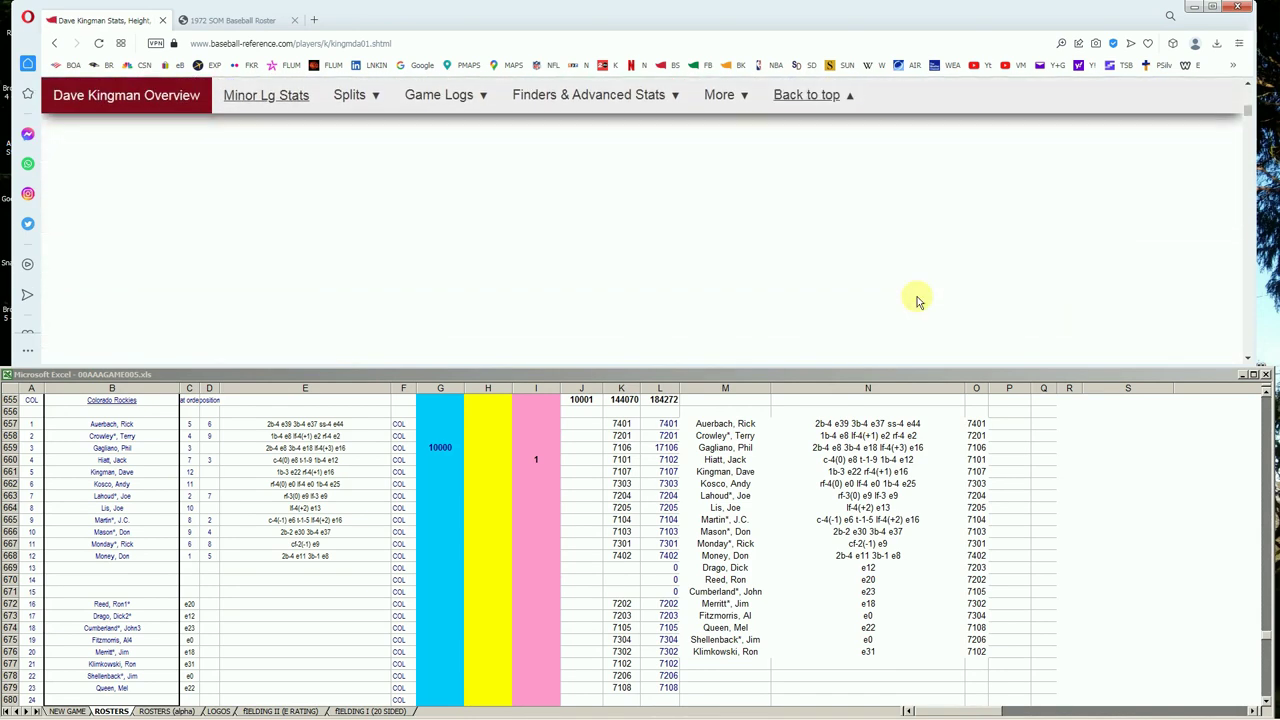
scroll(917, 300, down, 1)
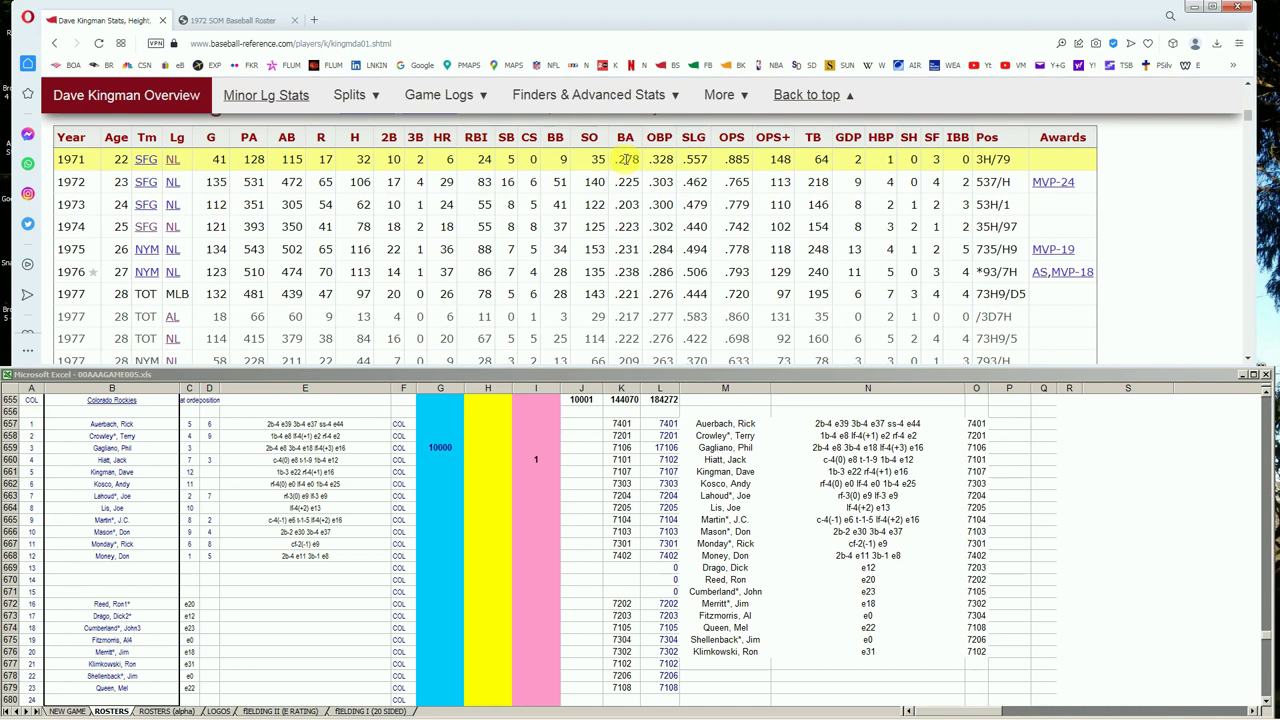
scroll(635, 320, down, 1)
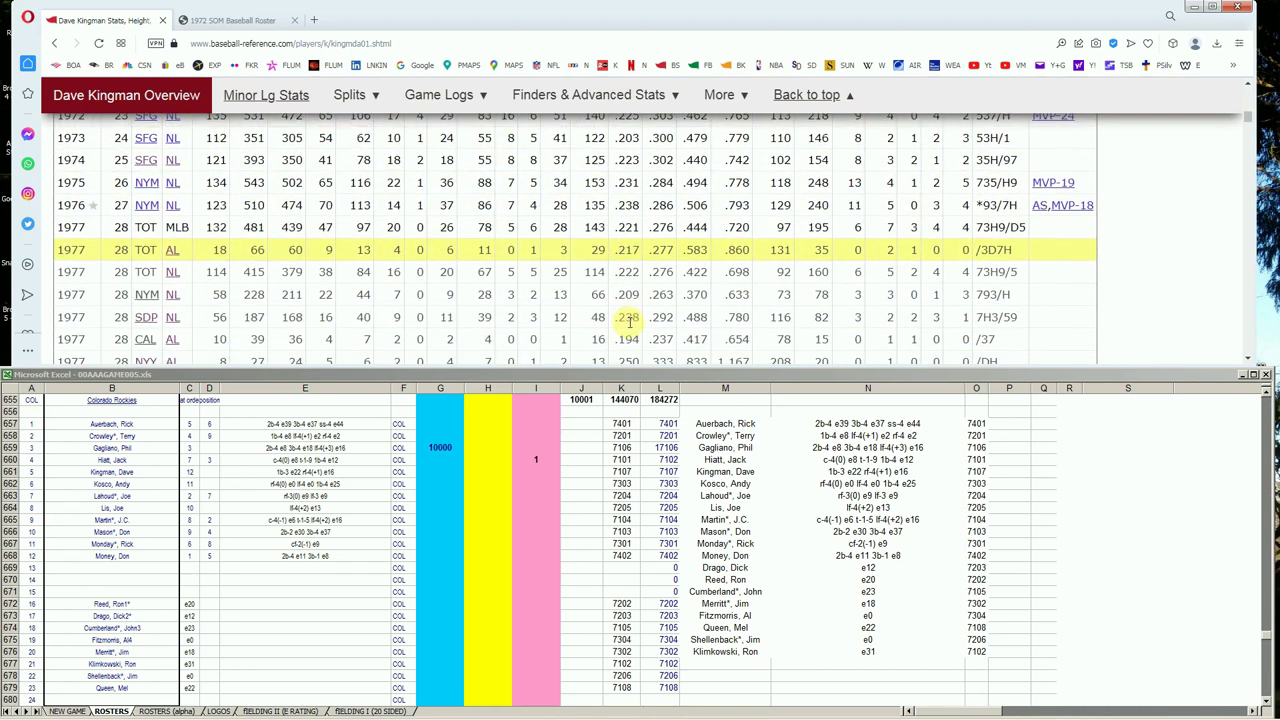
scroll(635, 320, down, 1)
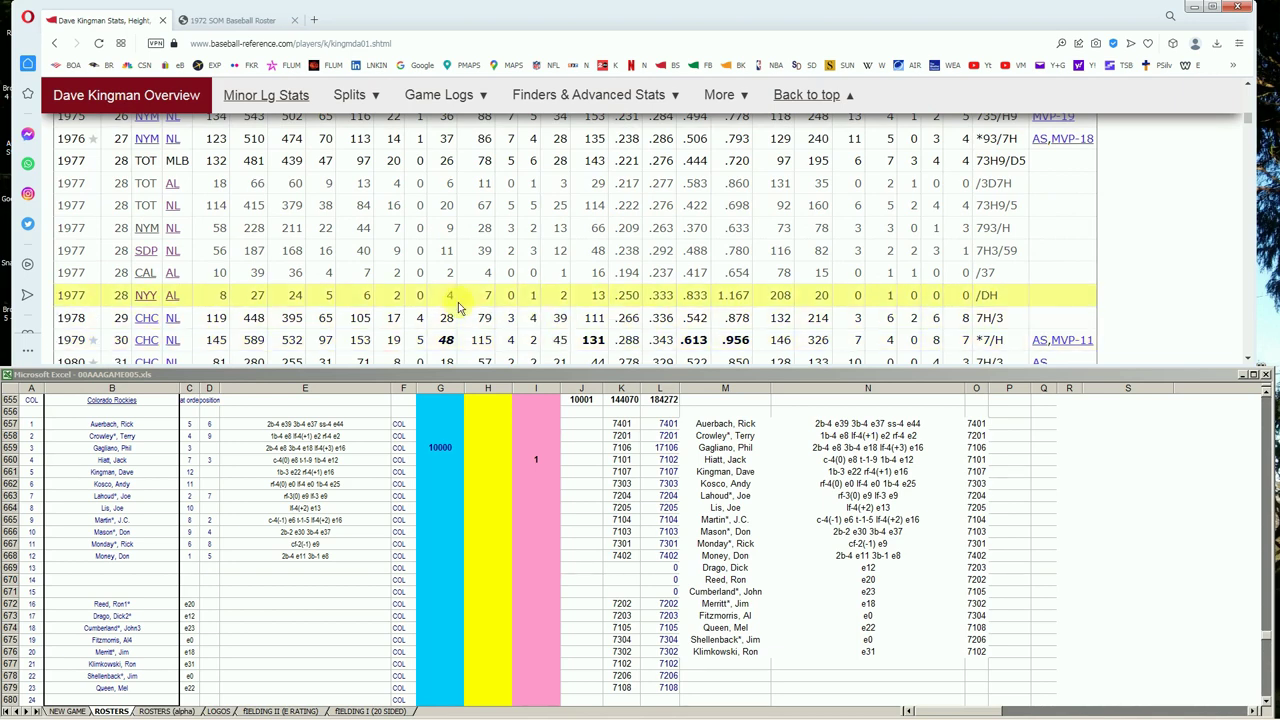
- Enter 10000 in the blue column of Dave Kingman's row, cell G661, in the Excel rosters sheet
scroll(450, 300, up, 2)
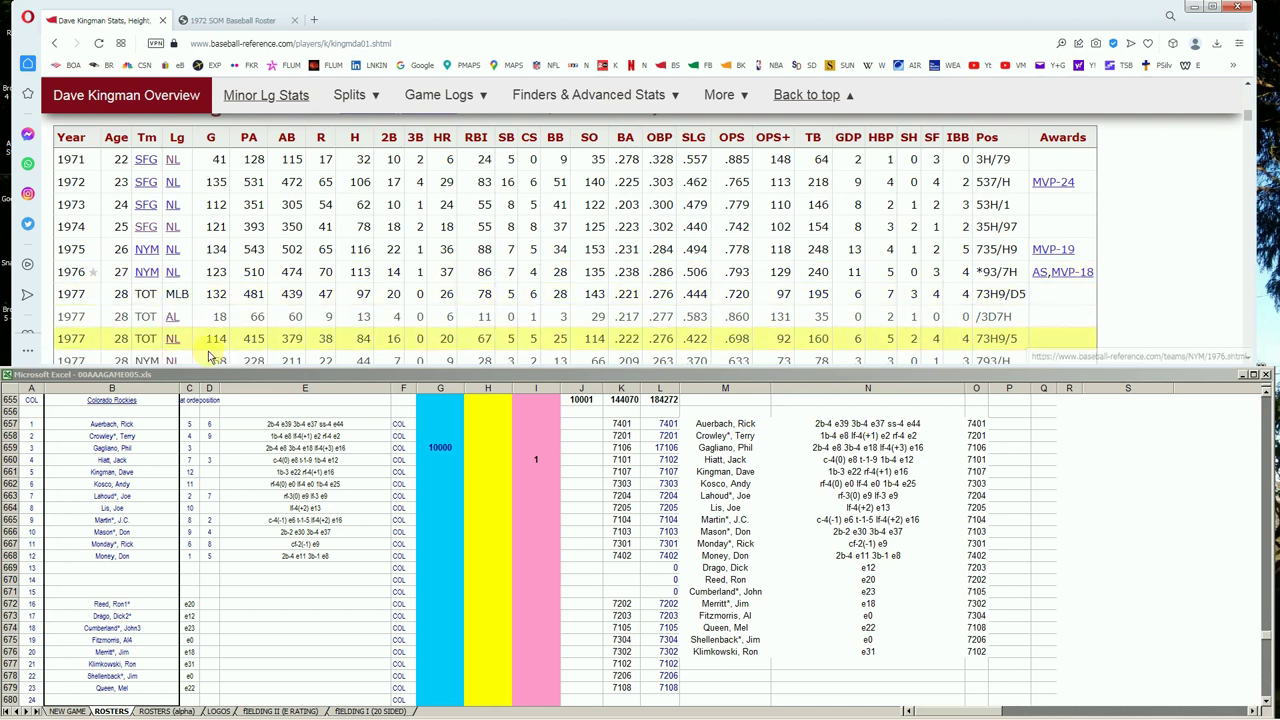
click(455, 470)
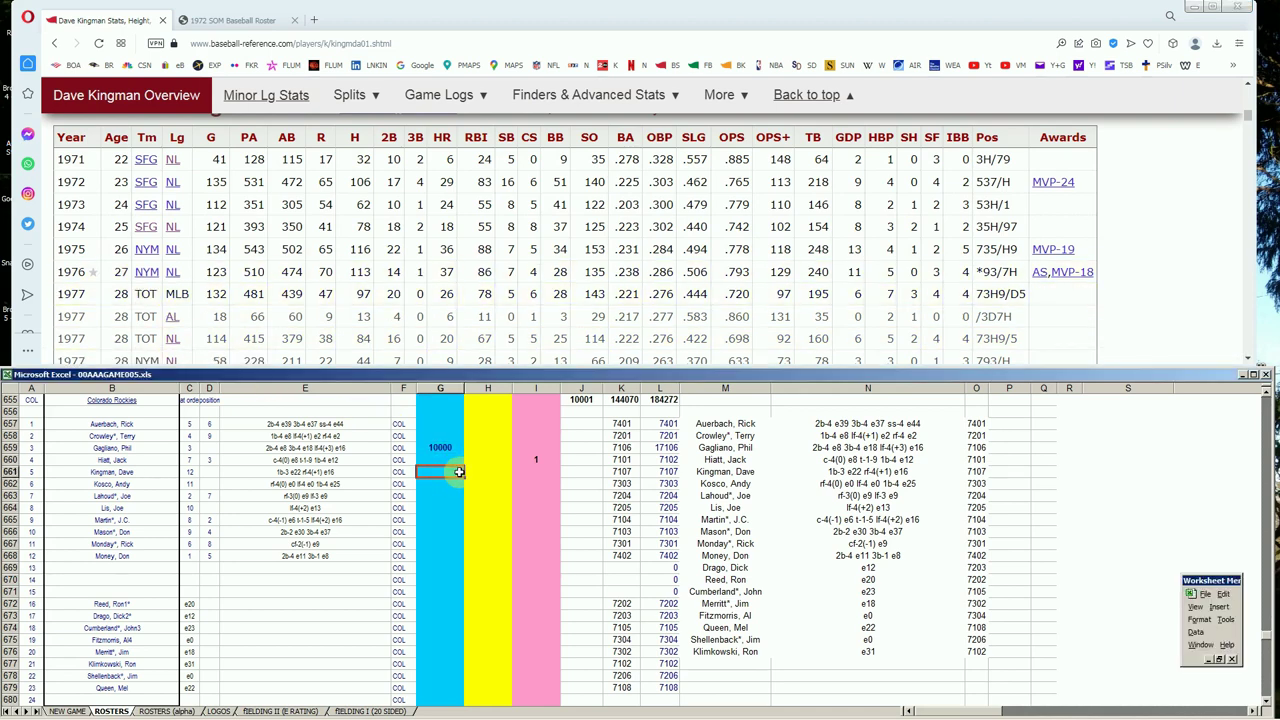
text(10000)
key(Return)
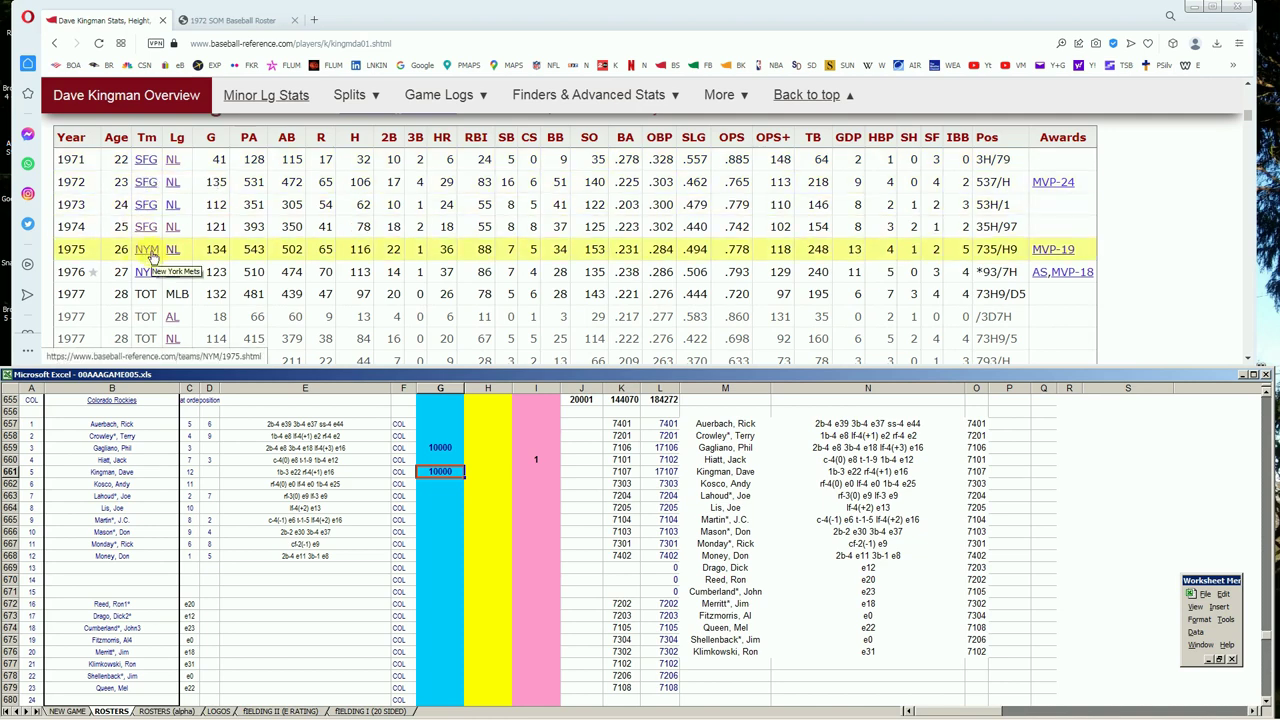
scroll(152, 258, down, 1)
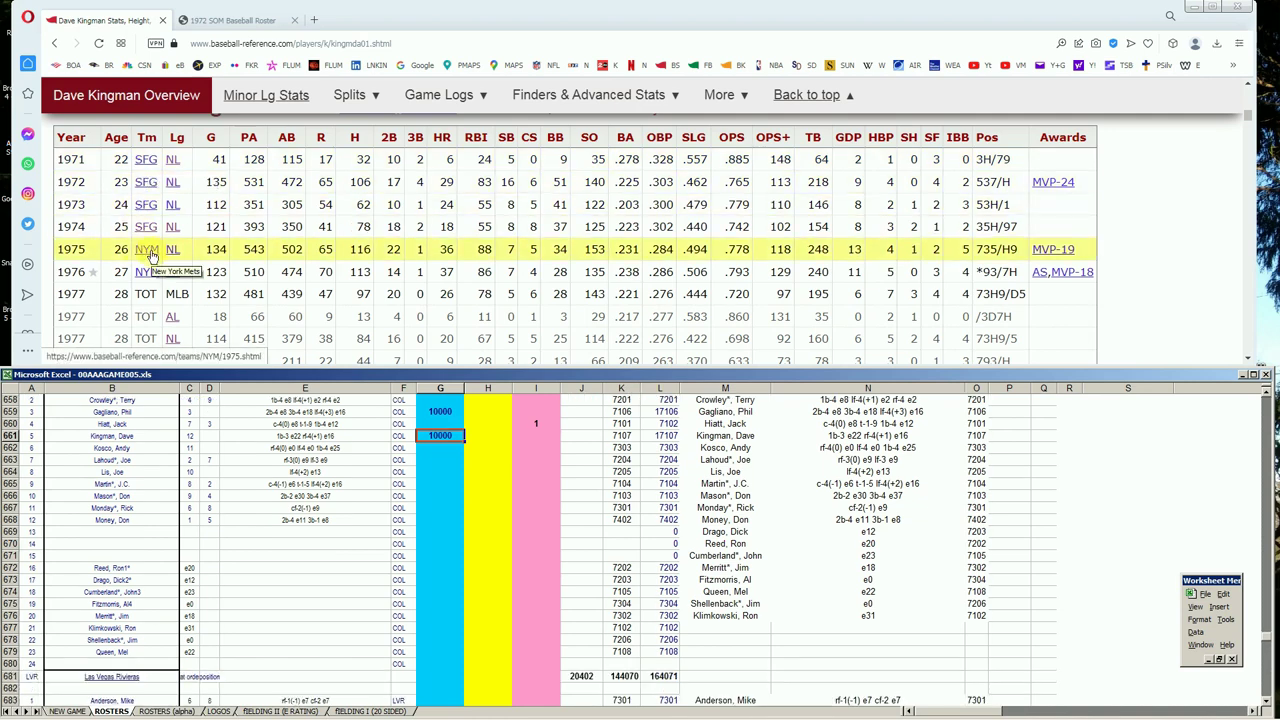
scroll(152, 258, up, 1)
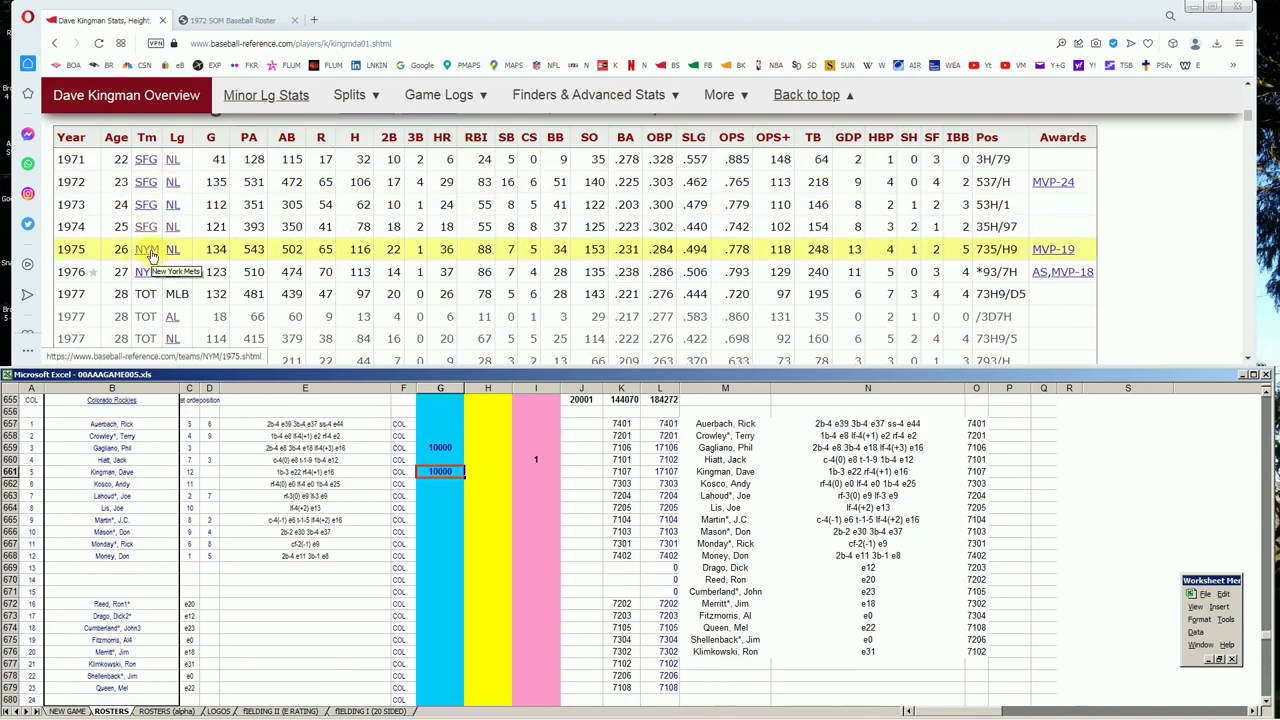
- Review Dave Kingman's full standard batting table on Baseball Reference, from 1971 through 1986, checking his teams and positions
click(1249, 358)
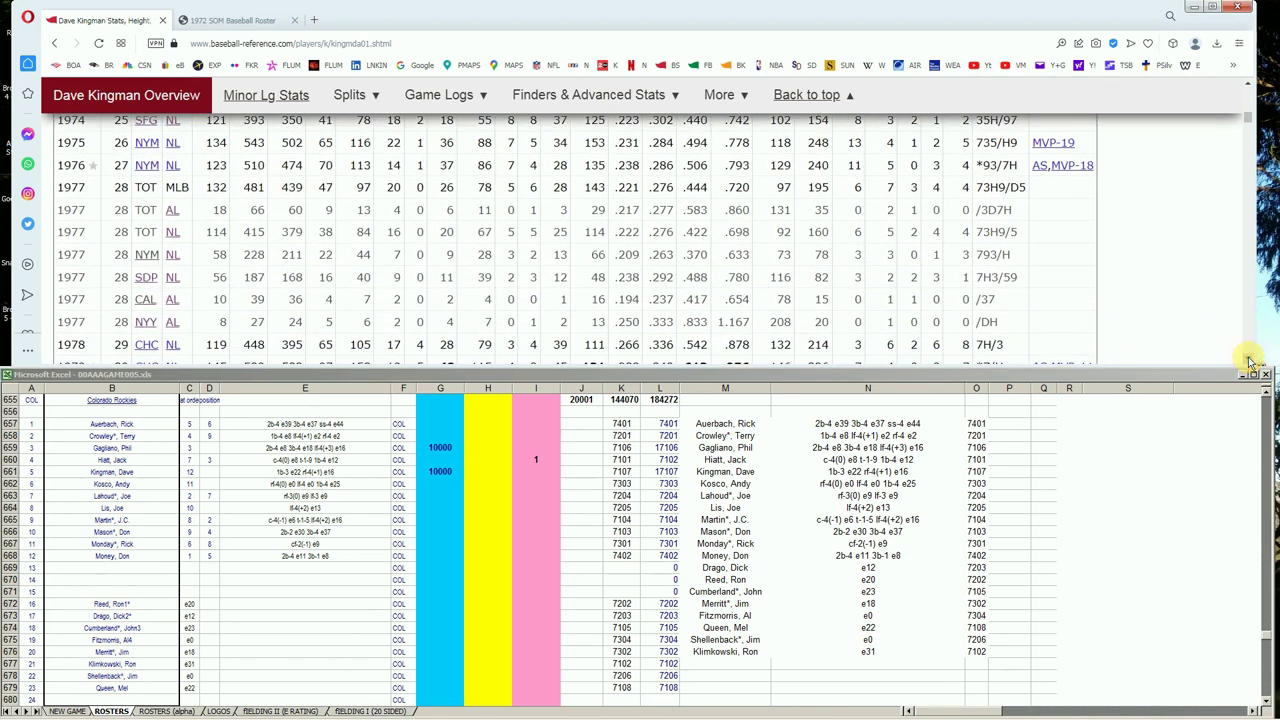
click(1249, 358)
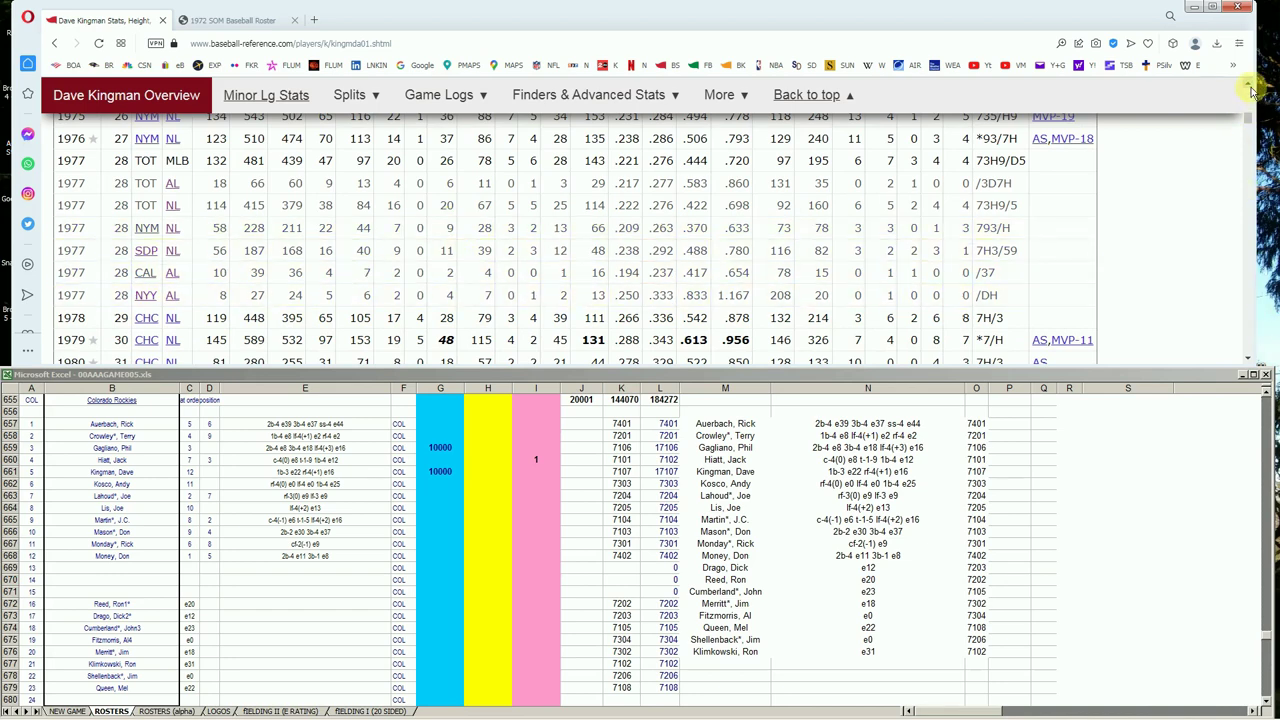
scroll(1252, 90, up, 2)
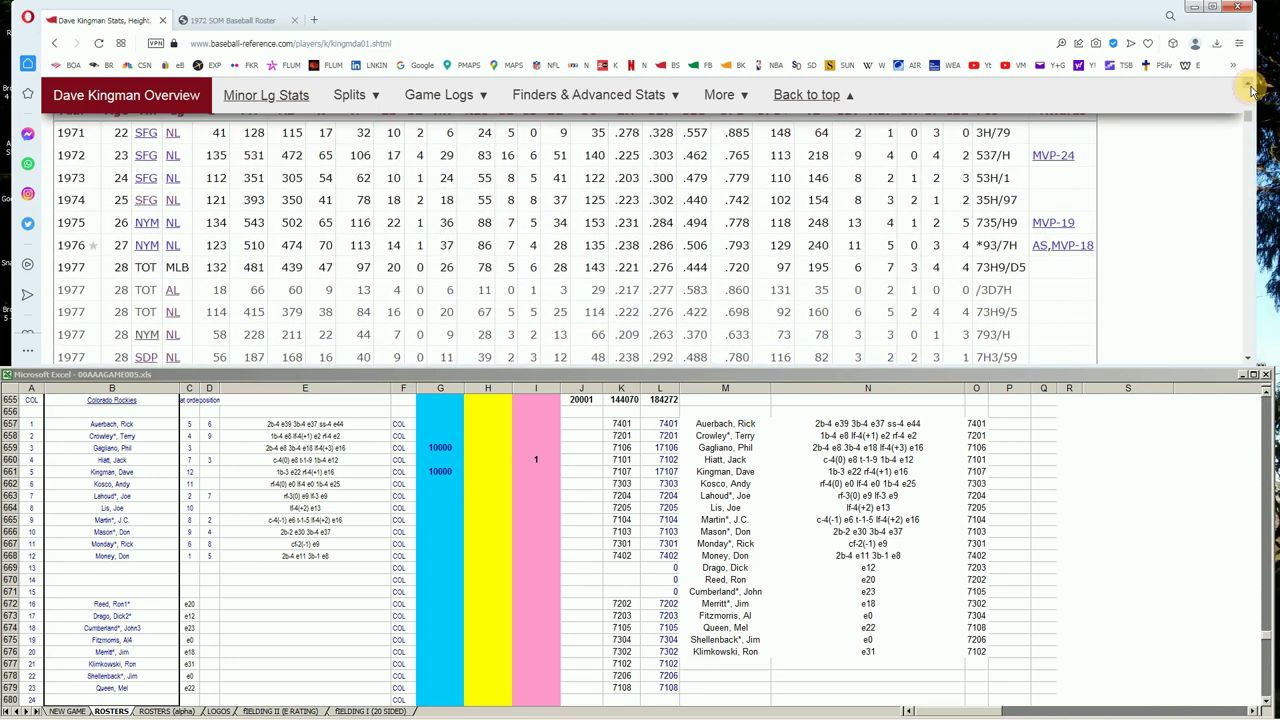
scroll(1252, 90, up, 1)
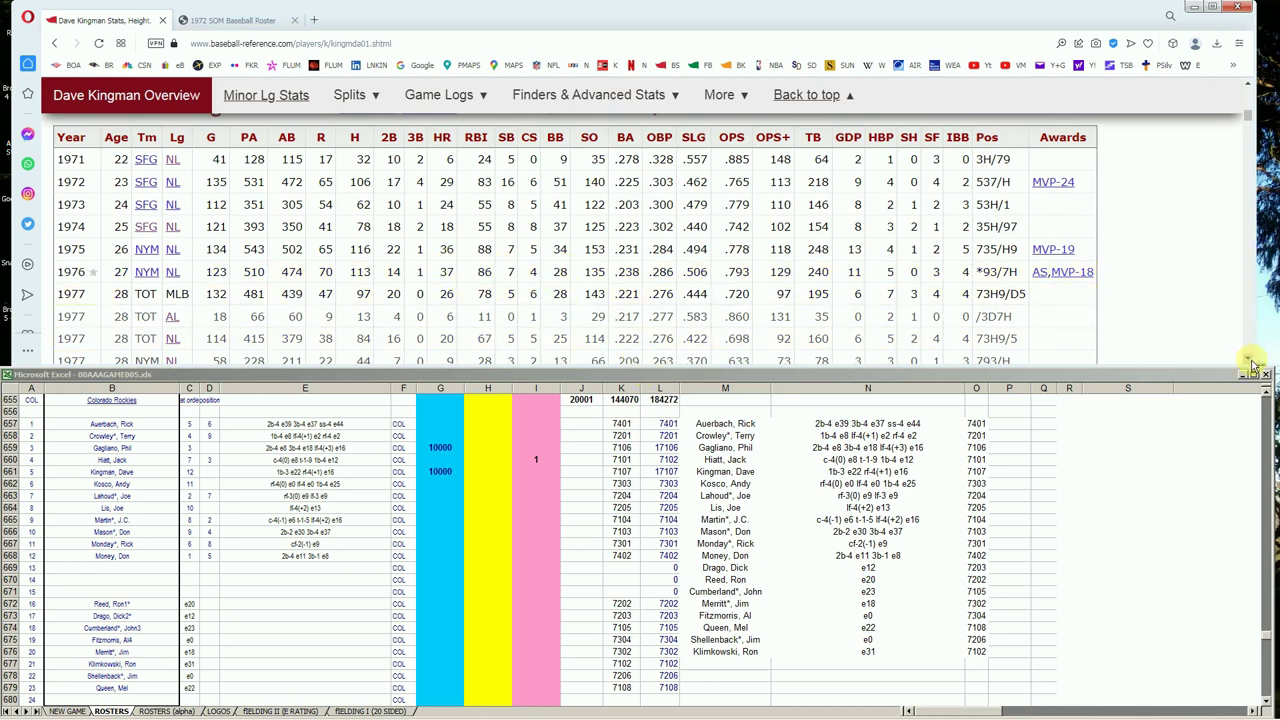
scroll(1253, 362, down, 2)
scroll(1253, 362, down, 2)
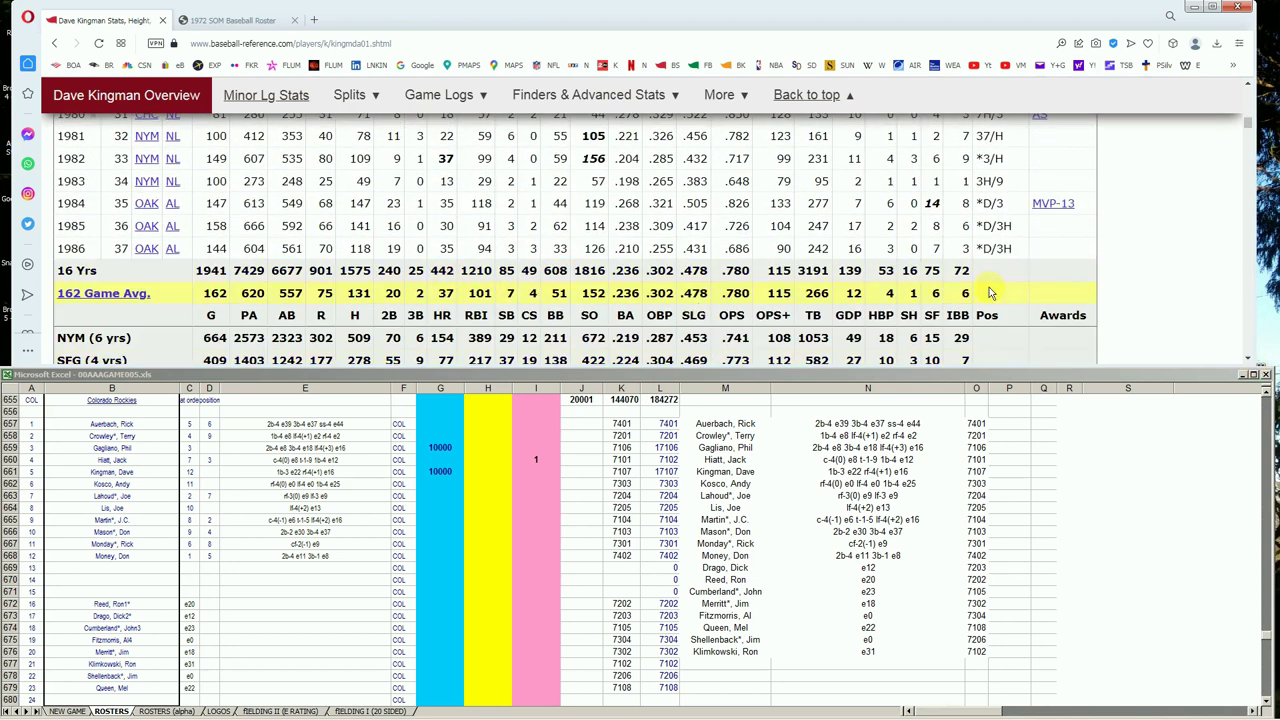
scroll(1250, 115, up, 5)
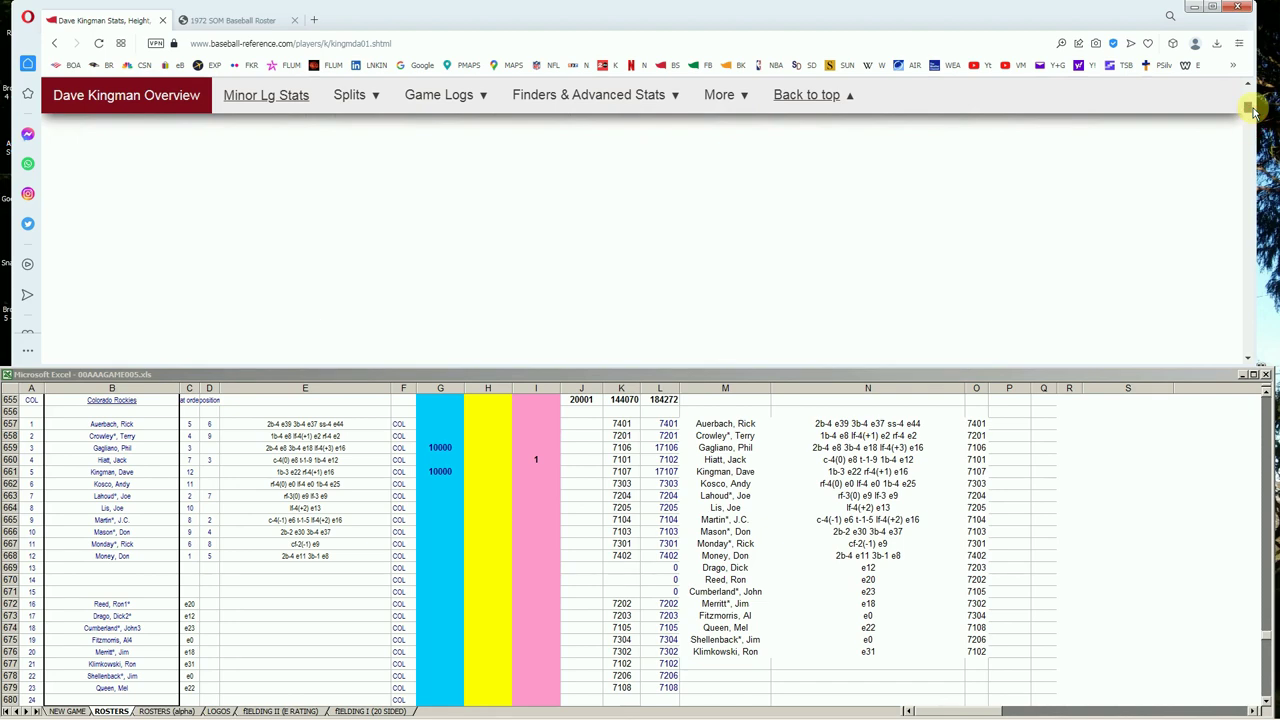
scroll(1250, 112, up, 5)
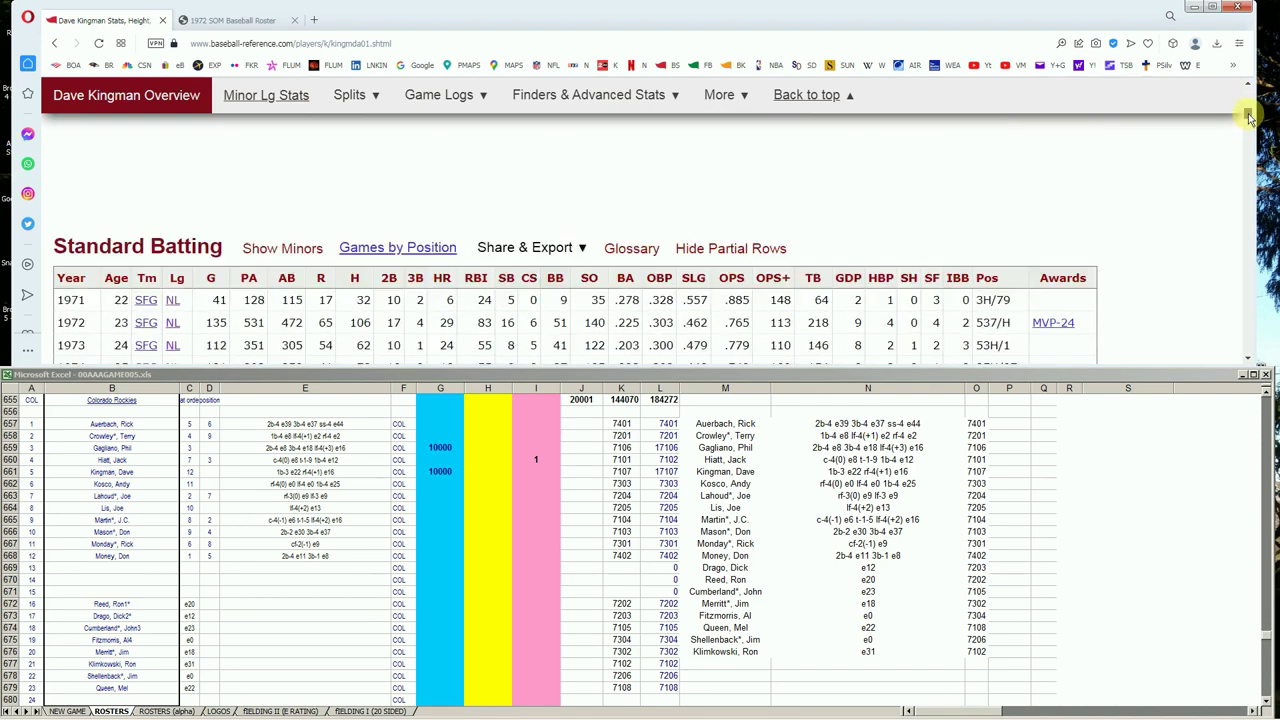
scroll(1248, 119, down, 2)
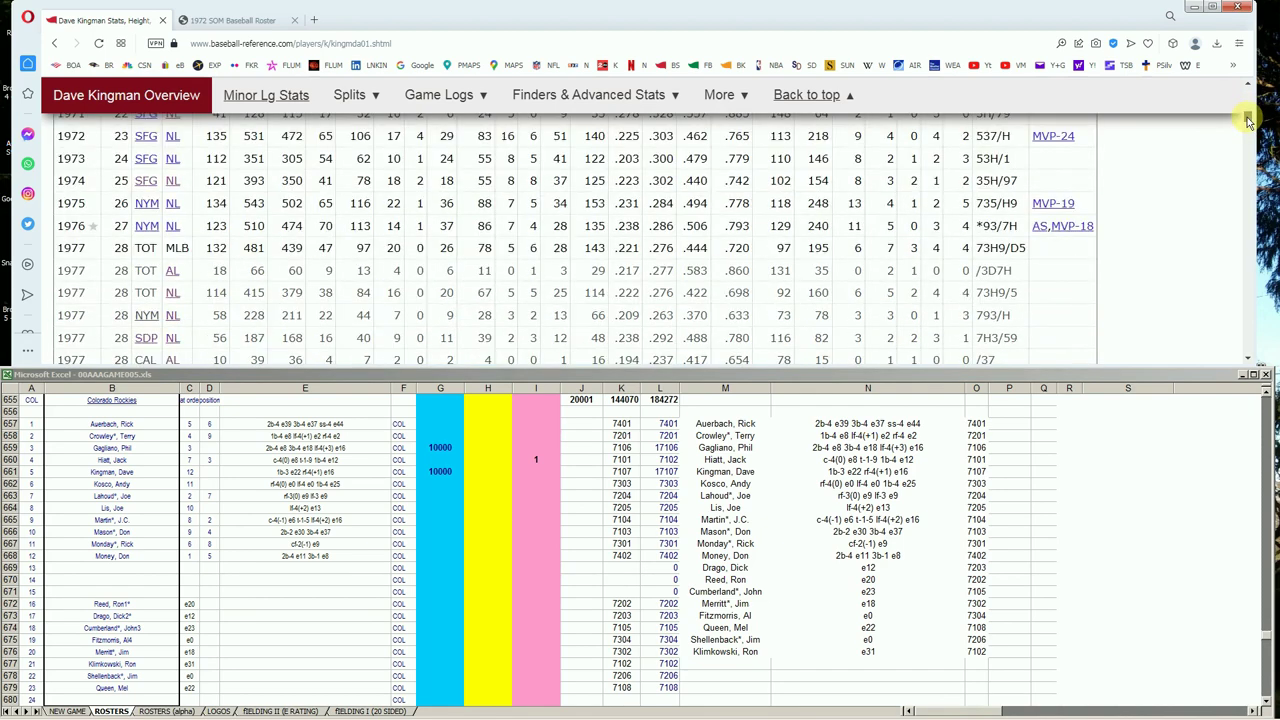
scroll(1248, 119, up, 2)
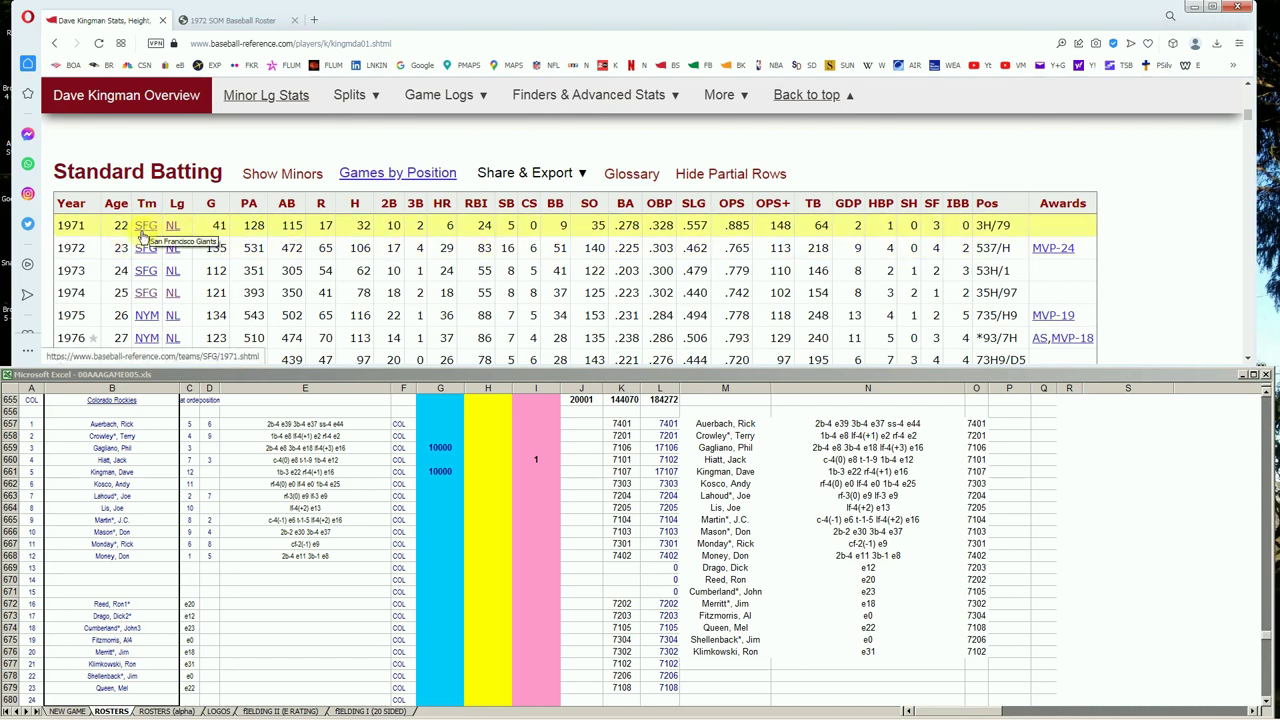
click(1248, 360)
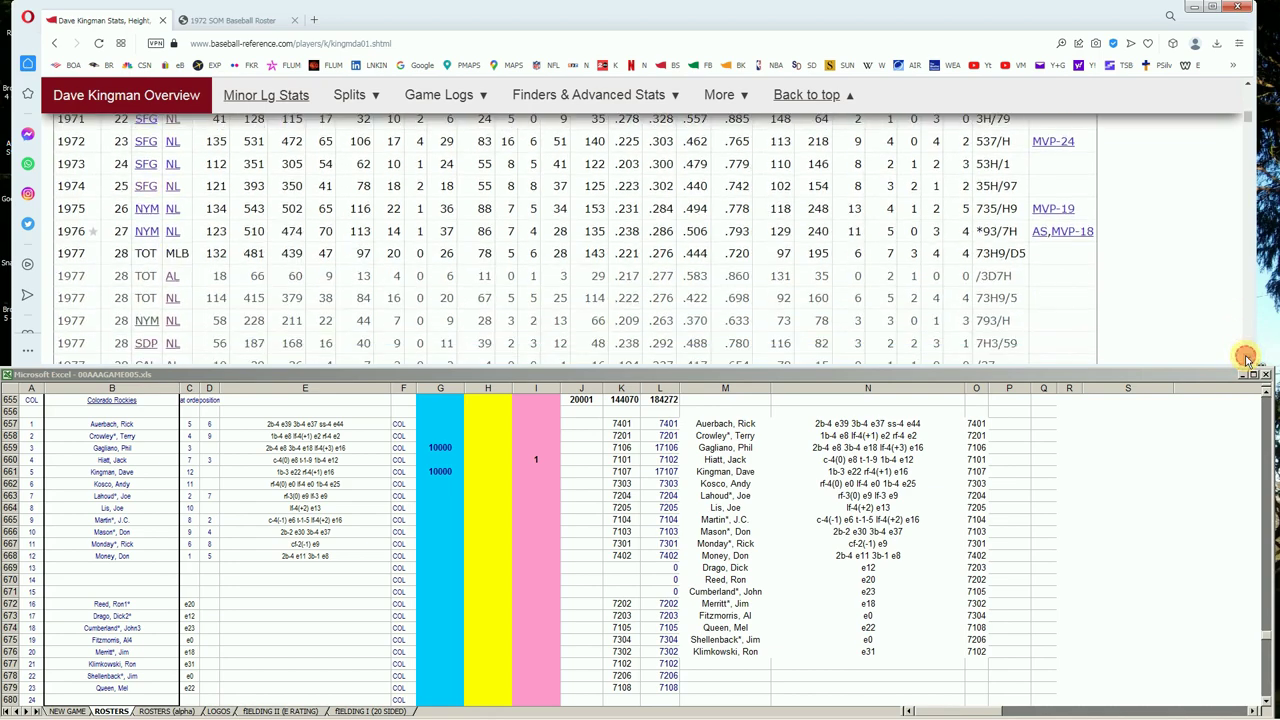
click(1248, 360)
click(1248, 360)
click(1248, 360)
click(1248, 360)
click(1248, 360)
click(1248, 360)
click(1248, 360)
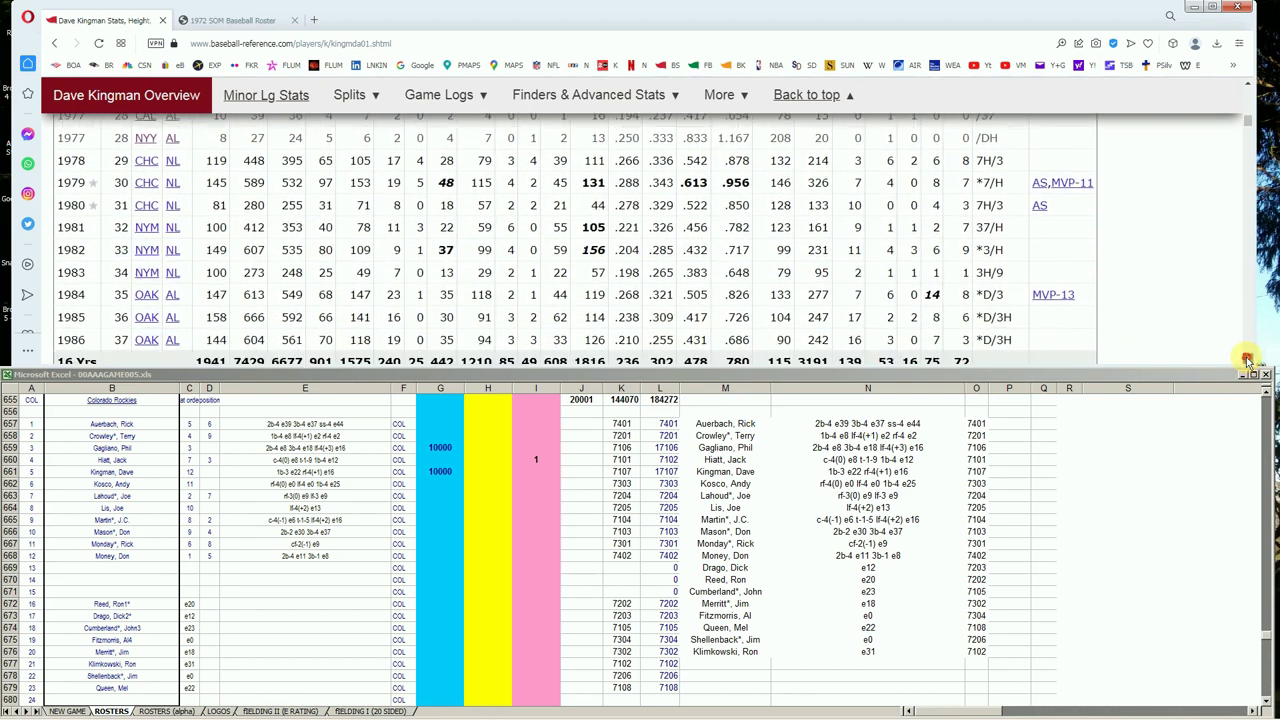
click(1248, 360)
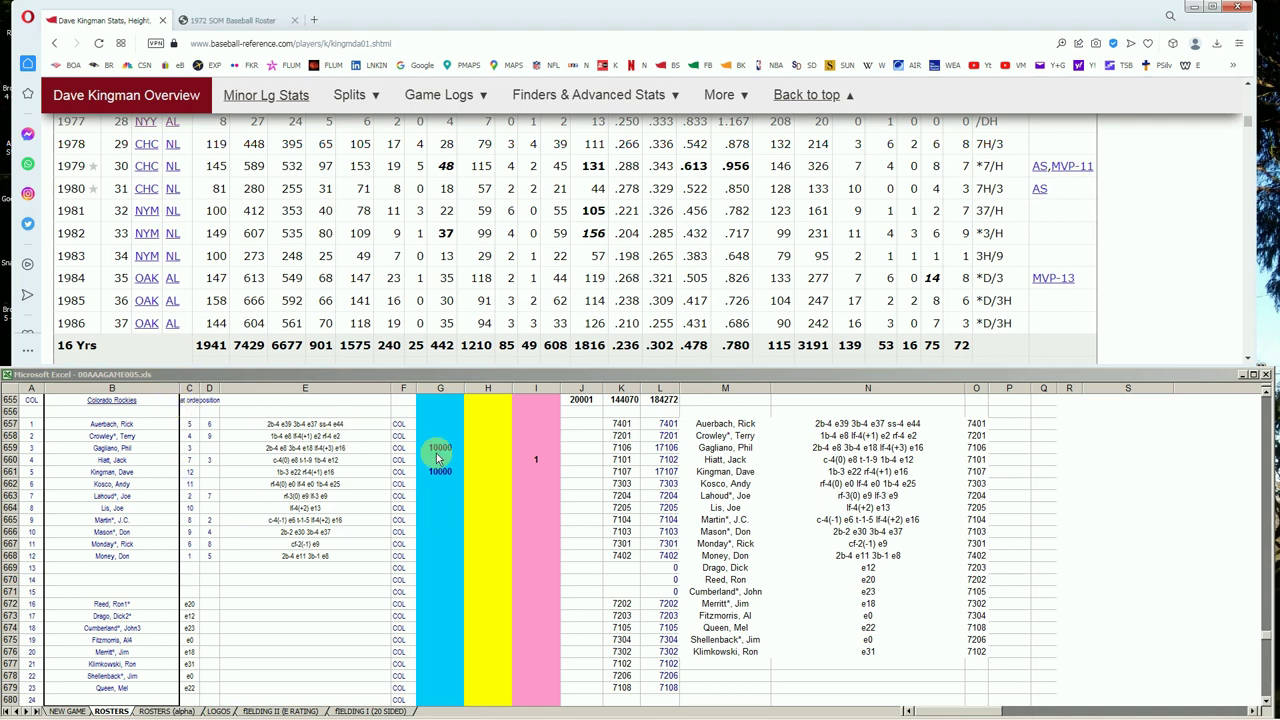
click(186, 472)
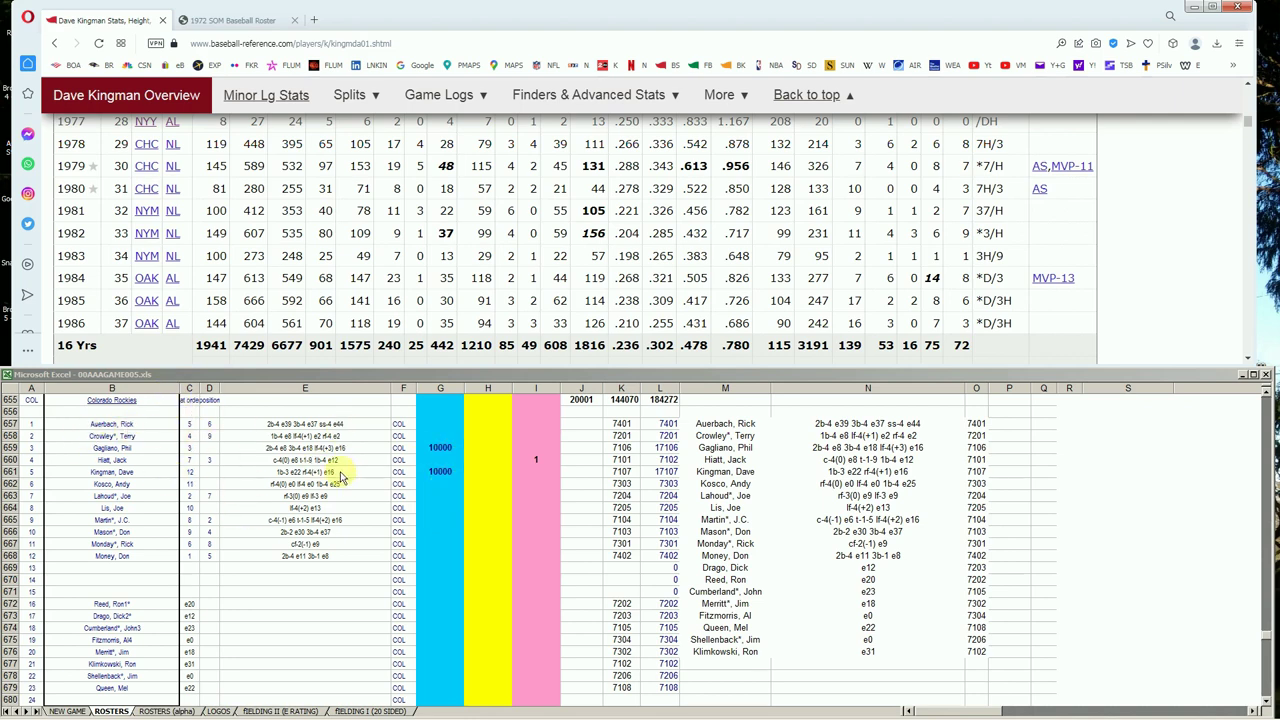
click(445, 499)
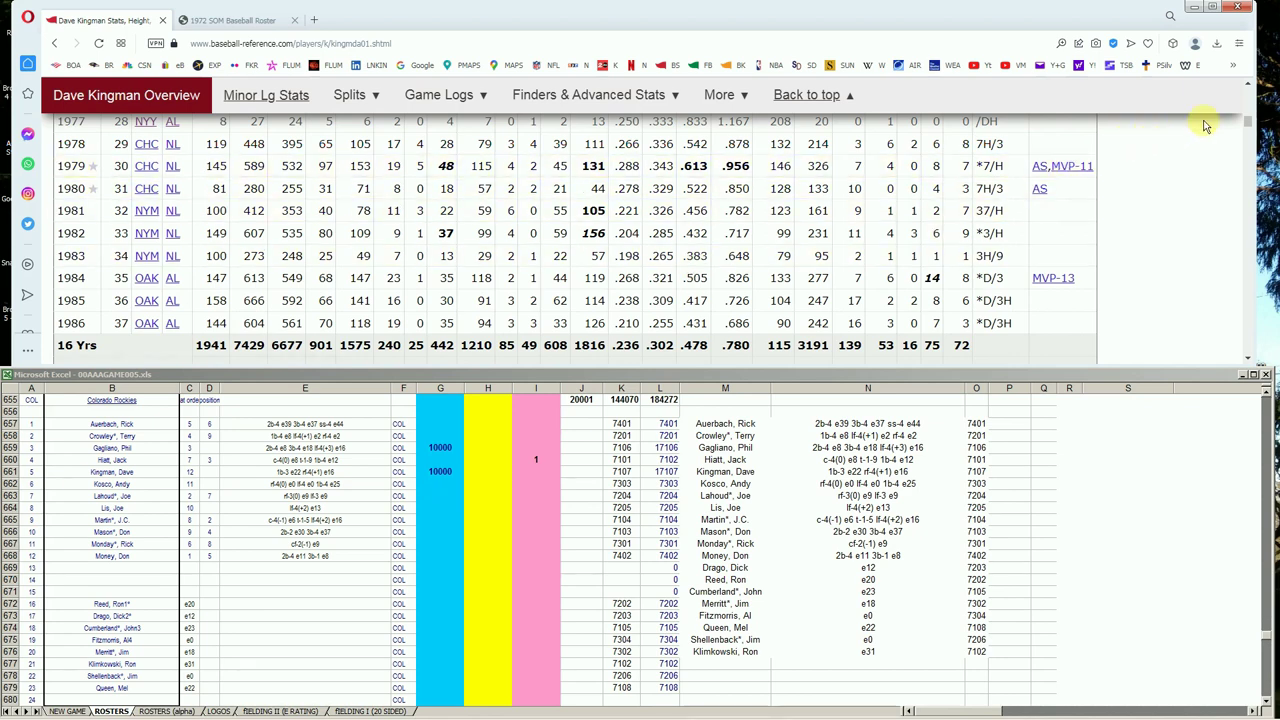
- Search Baseball Reference for "j c martin"
drag(1250, 122, 1248, 92)
click(893, 125)
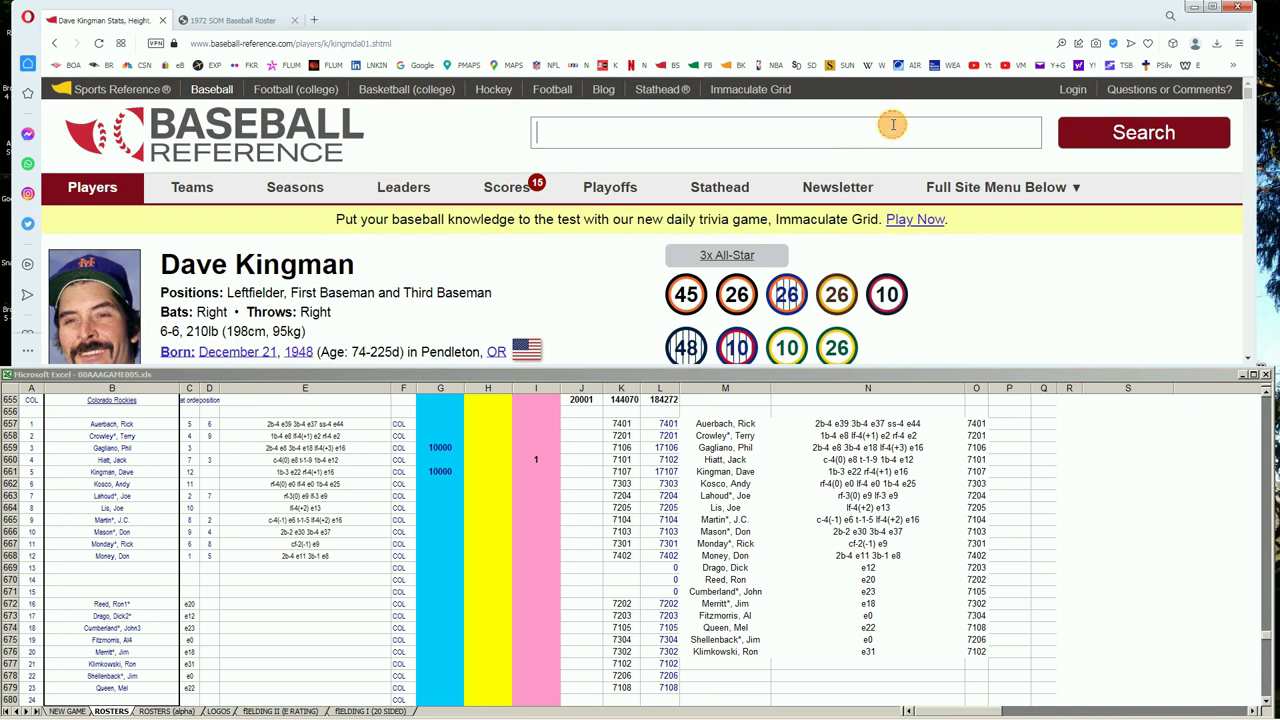
text(j c m)
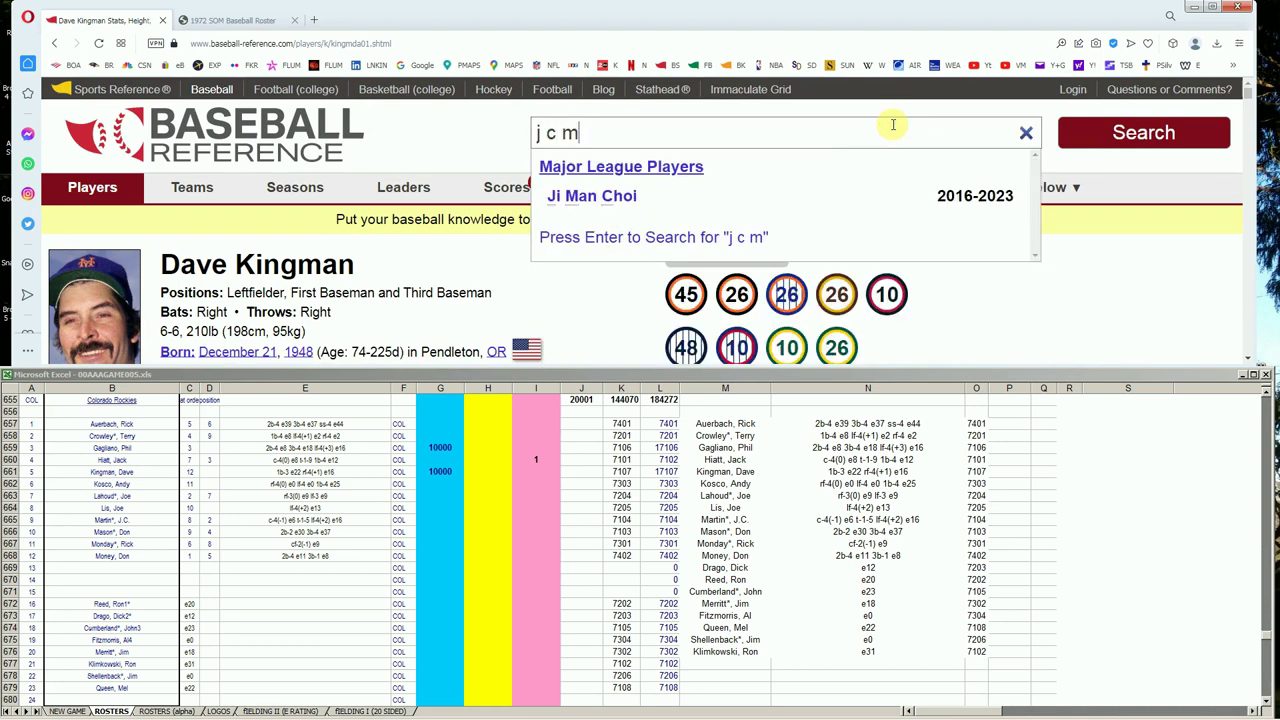
text(art)
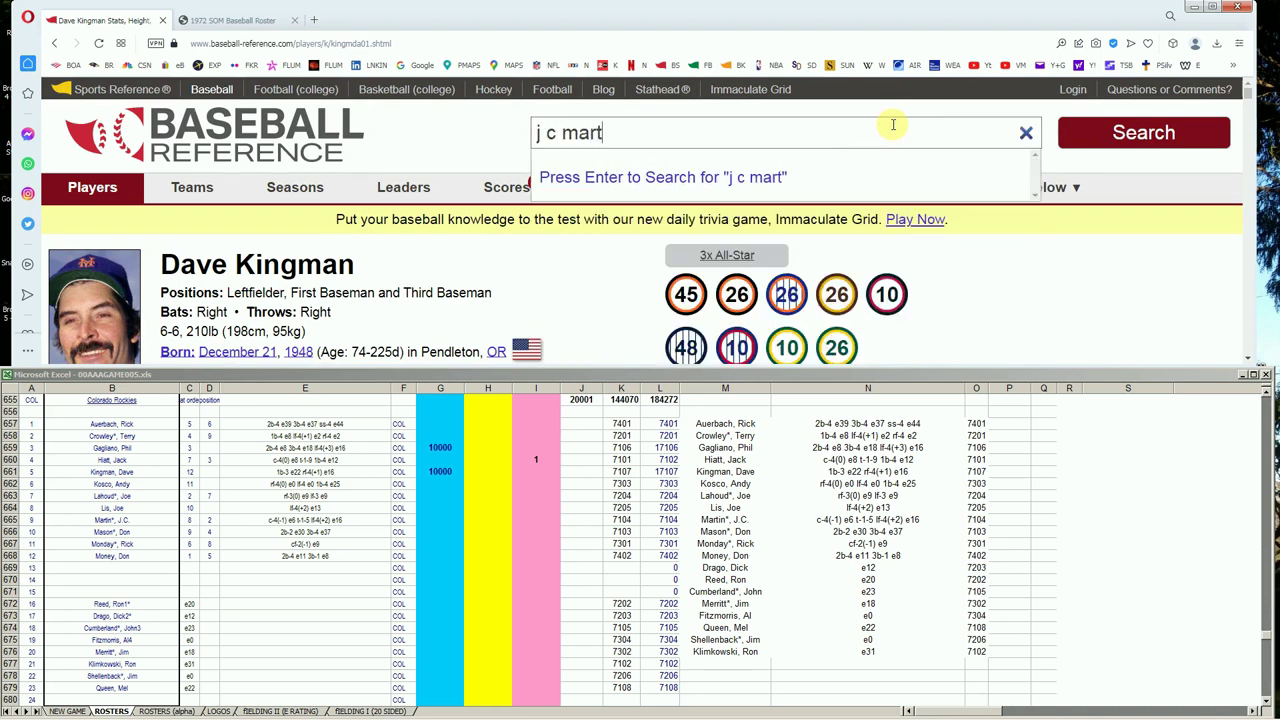
text(in)
key(Return)
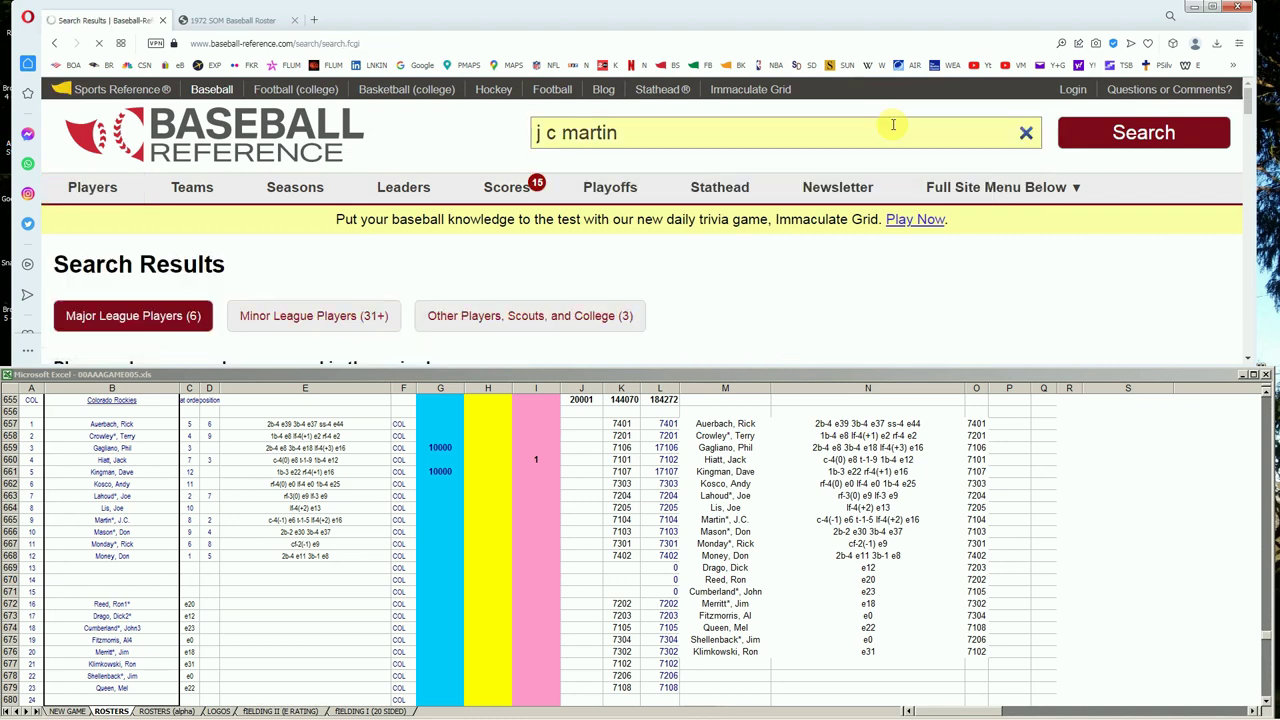
- Refine the search to "j.c. martin", then open J.C. Martin's player page and review his final seasons in the standard batting table
click(545, 137)
text(.)
click(561, 138)
text(.)
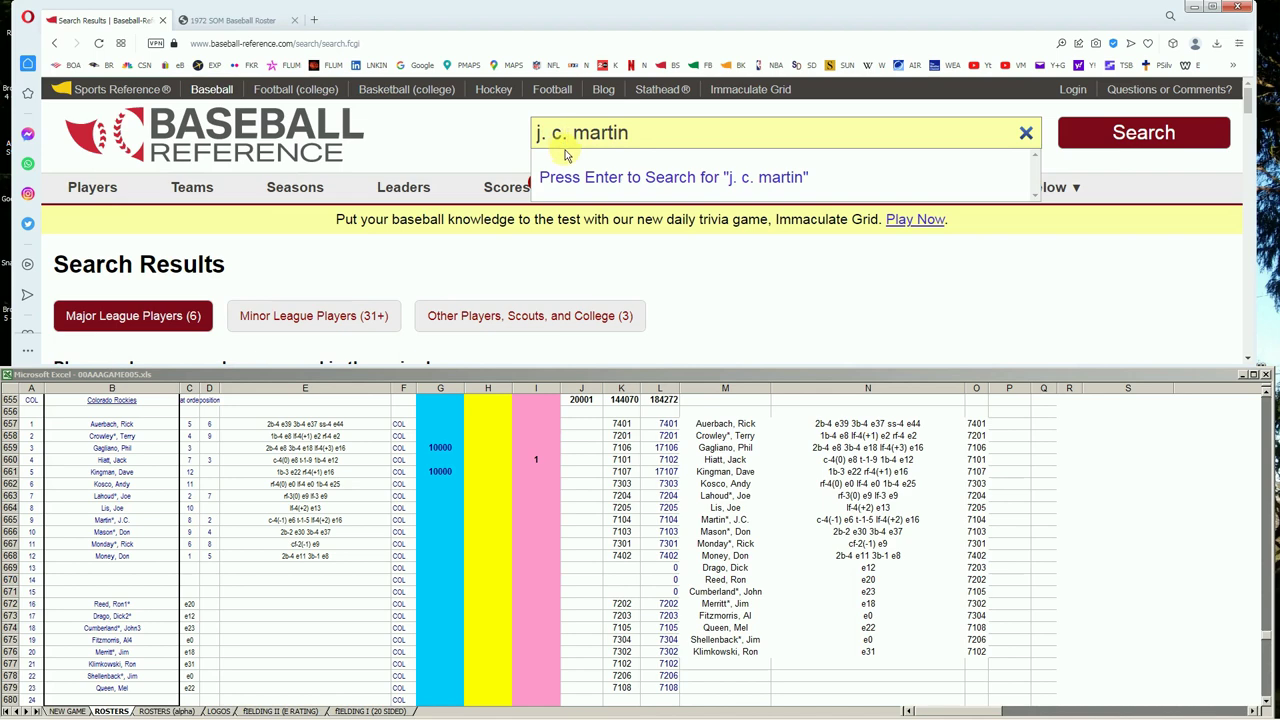
click(1128, 132)
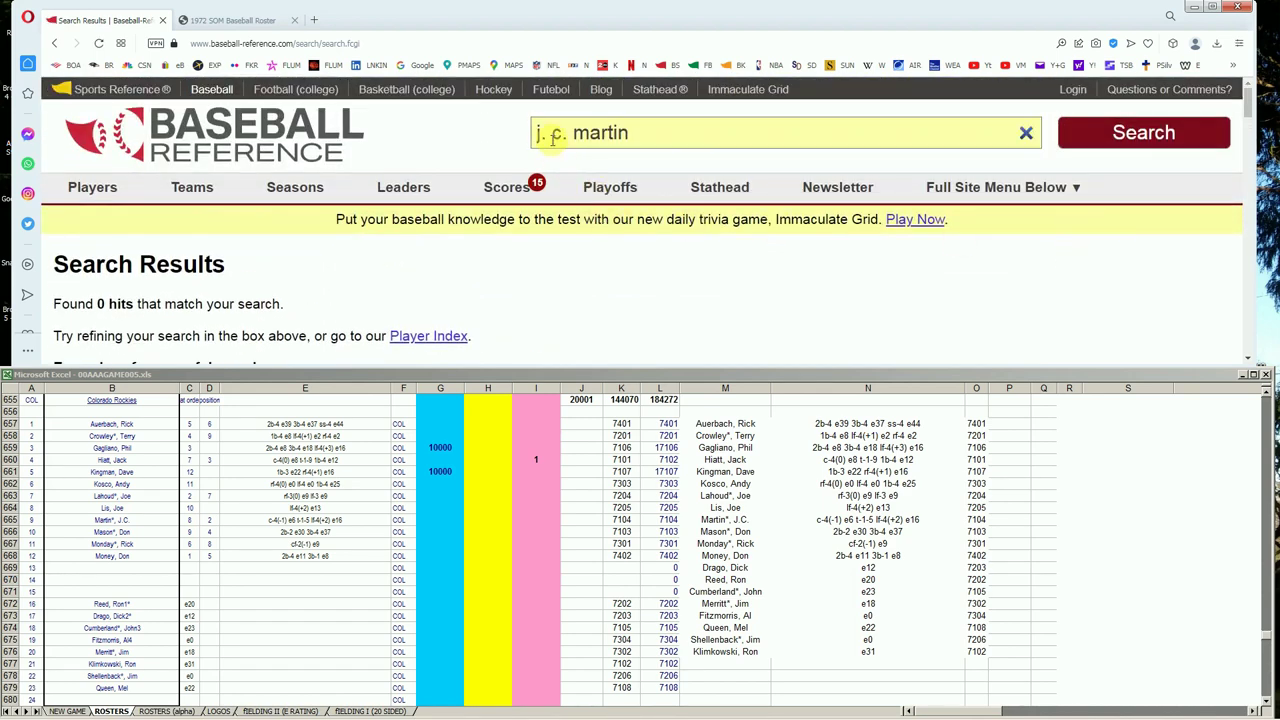
key(BackSpace)
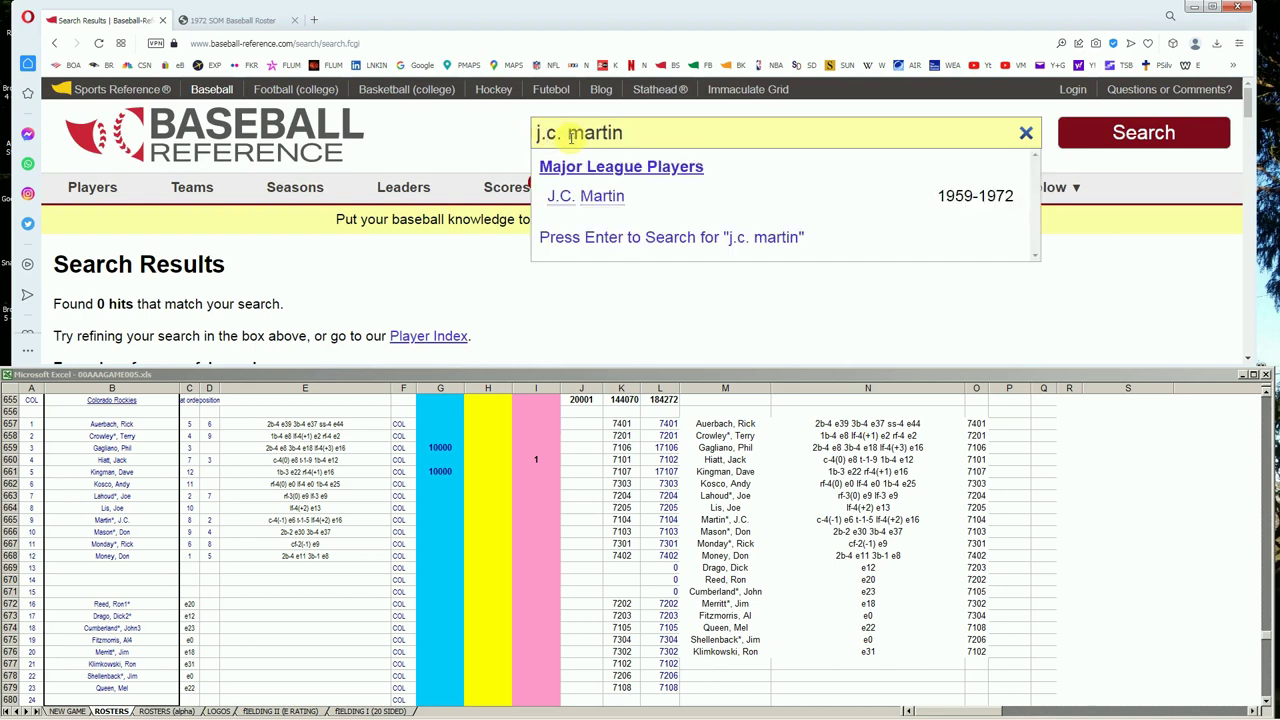
click(599, 197)
scroll(583, 247, down, 7)
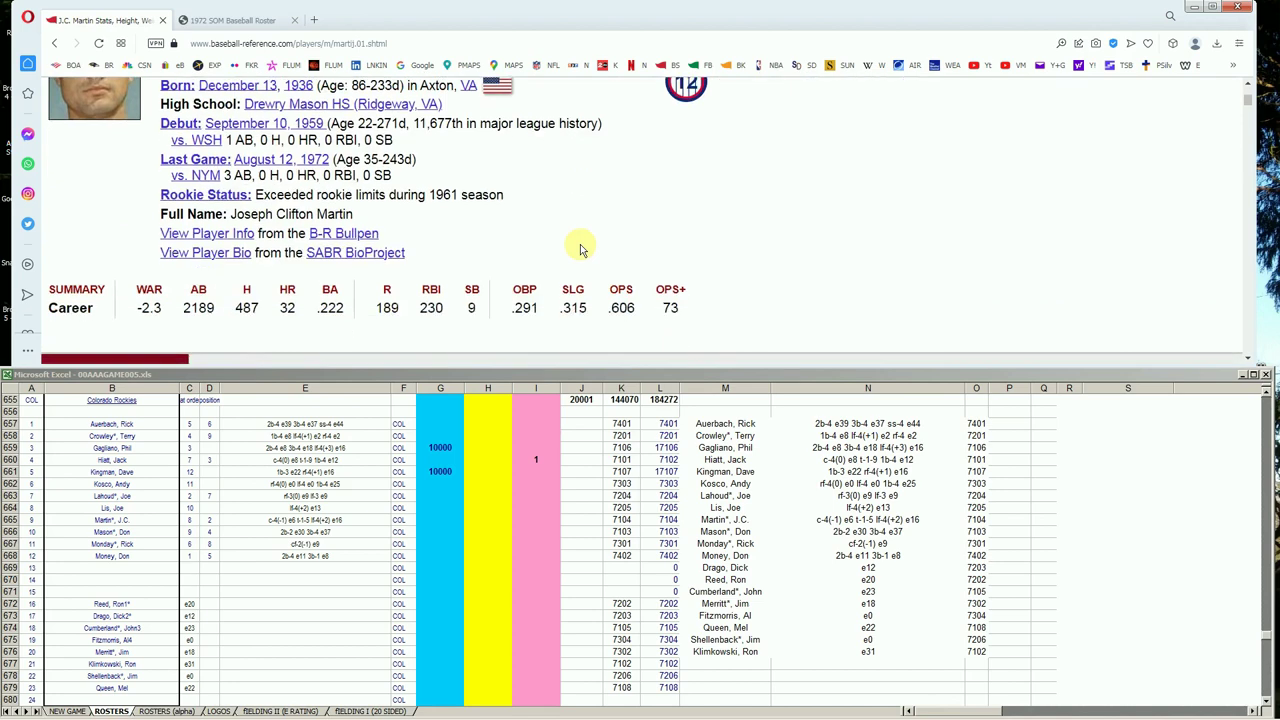
scroll(583, 247, down, 8)
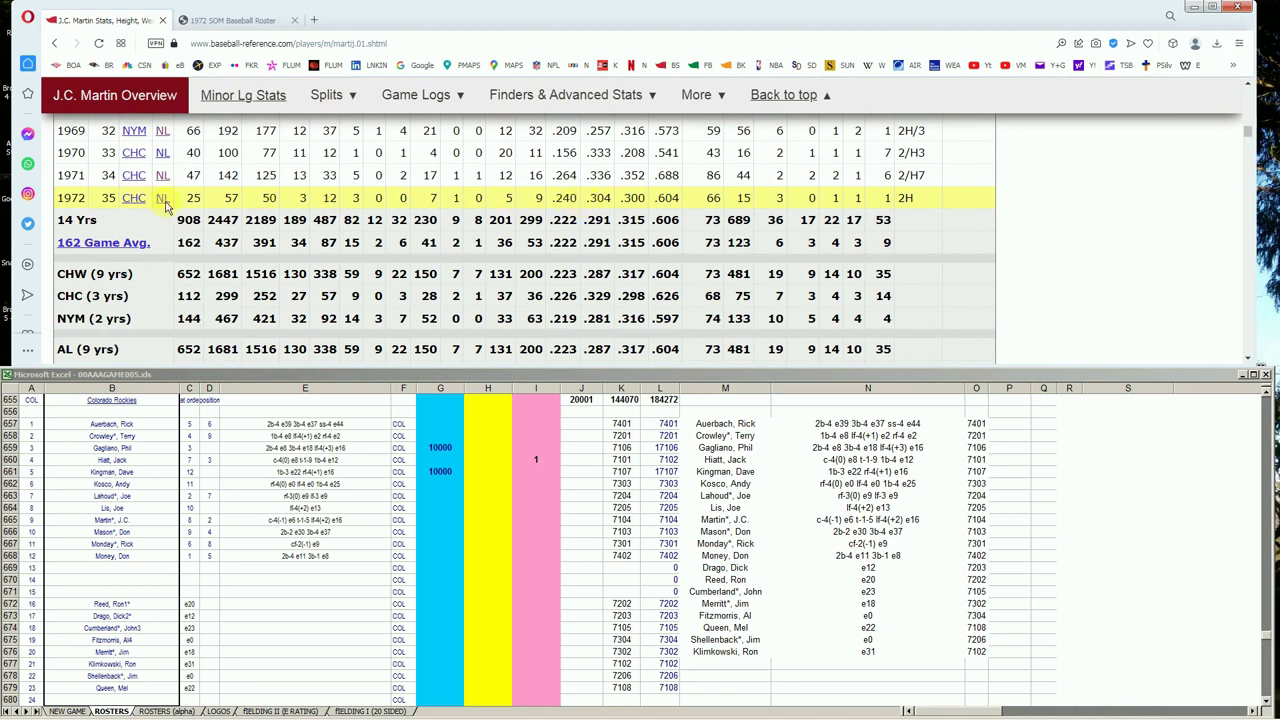
- Check the 1972 season roster's National League additional players for J.C. Martin of Chicago
click(236, 20)
scroll(1248, 235, down, 2)
scroll(1232, 246, down, 1)
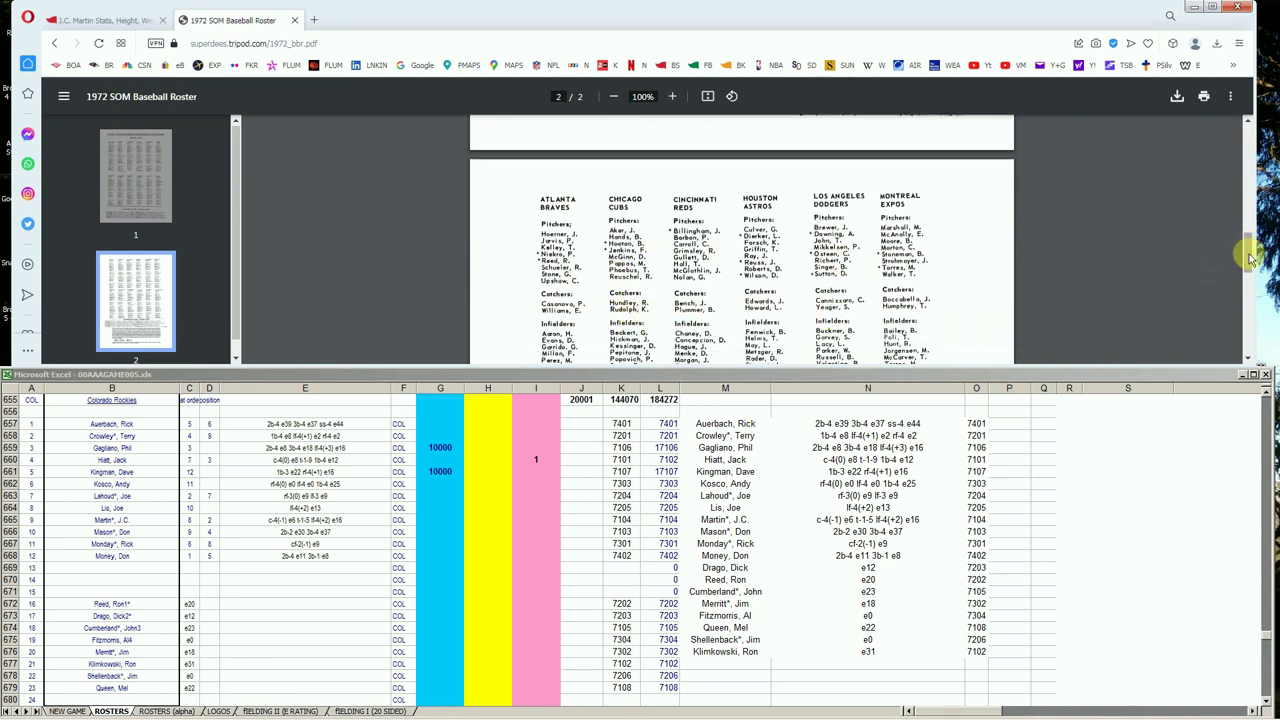
scroll(1247, 257, down, 2)
drag(1247, 272, 1234, 306)
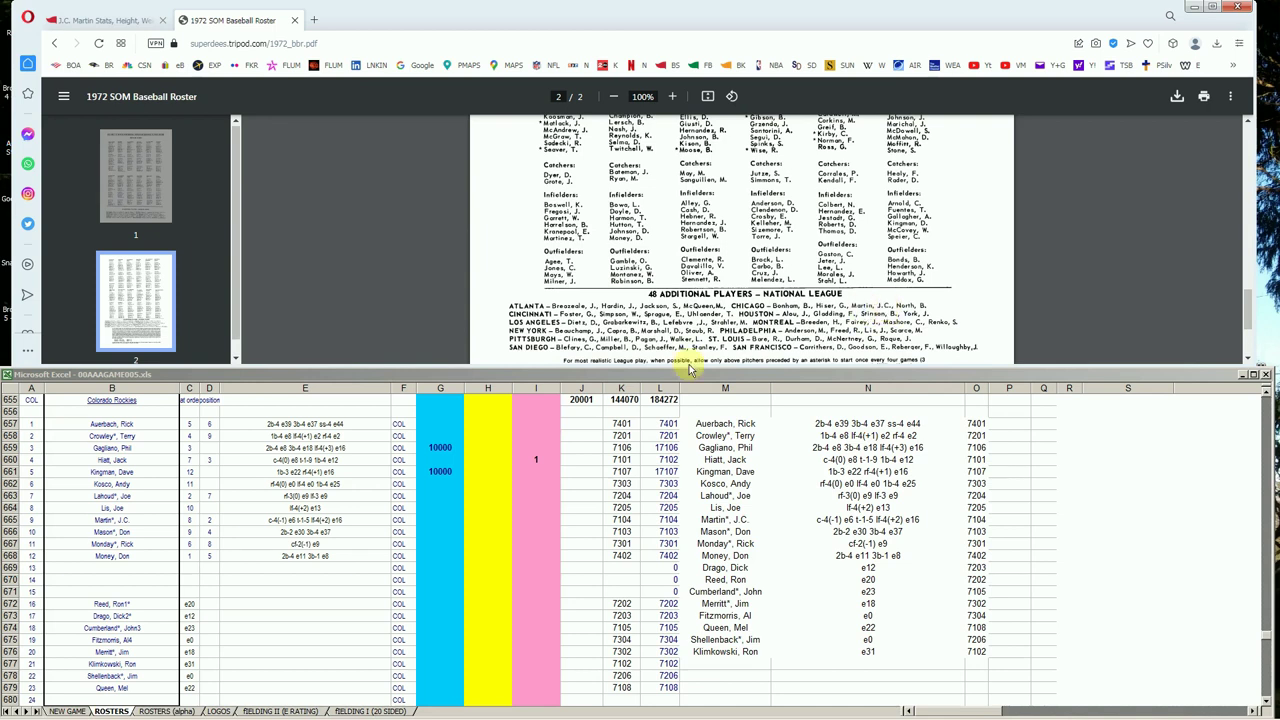
click(488, 485)
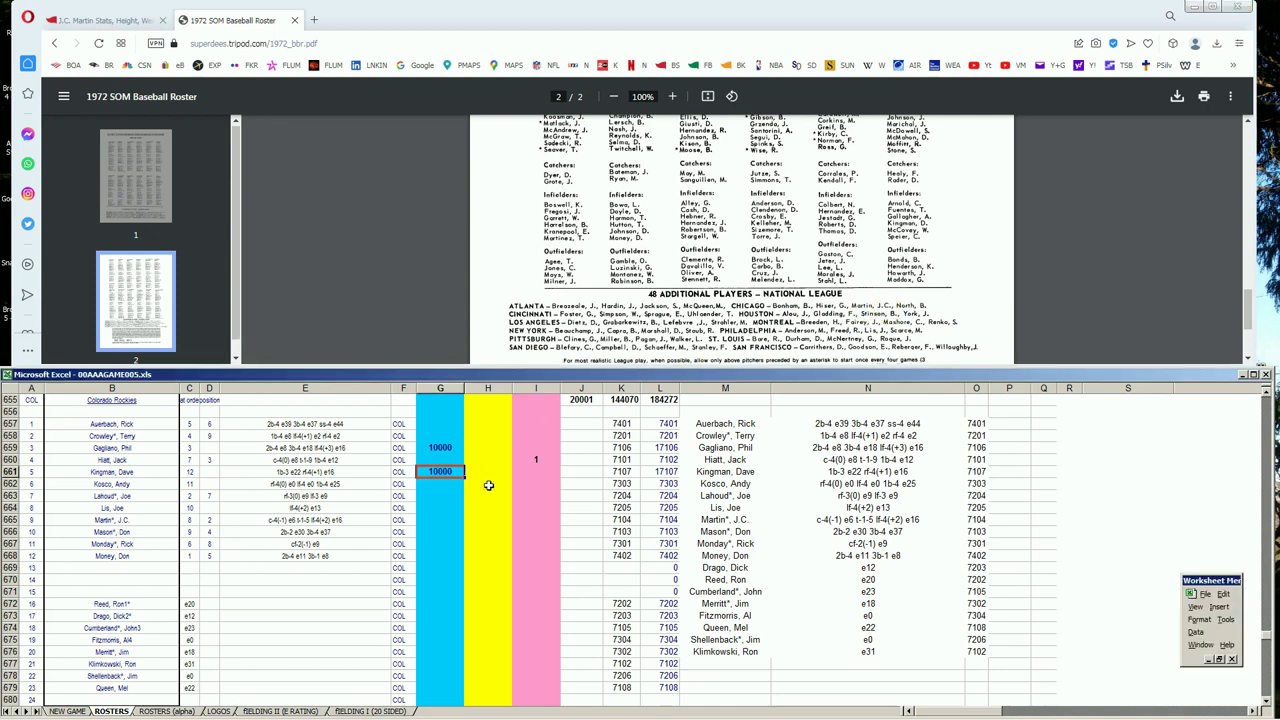
key(Down)
key(Down)
key(Down)
key(Down)
key(Right)
text(1)
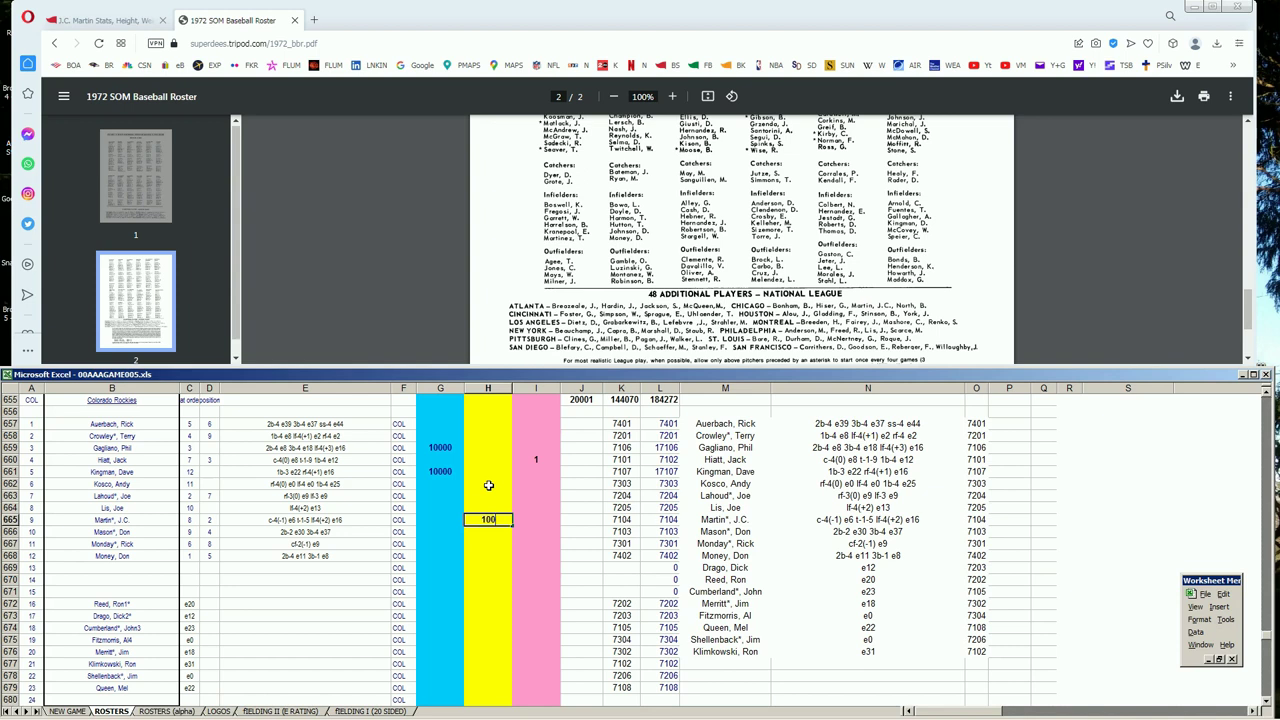
text(00)
key(Return)
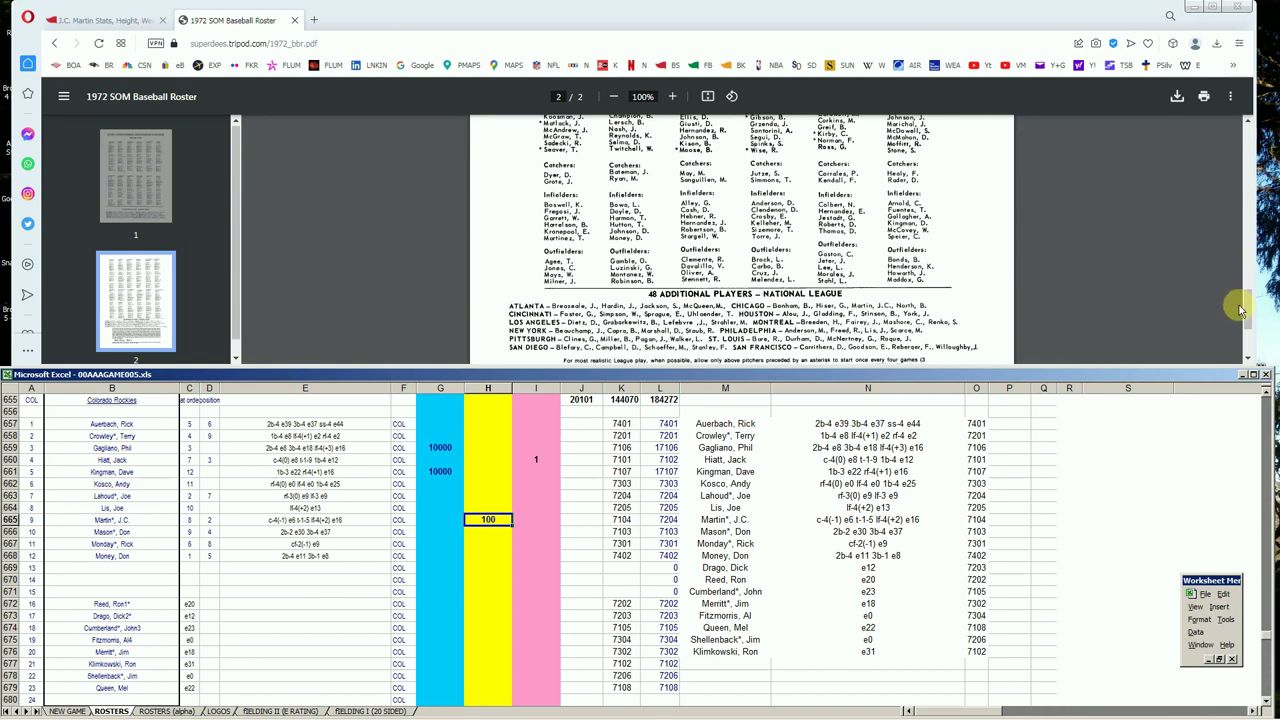
- Return to Baseball Reference, search for "don mason" and open Don Mason's player page
drag(1250, 308, 1258, 140)
click(101, 24)
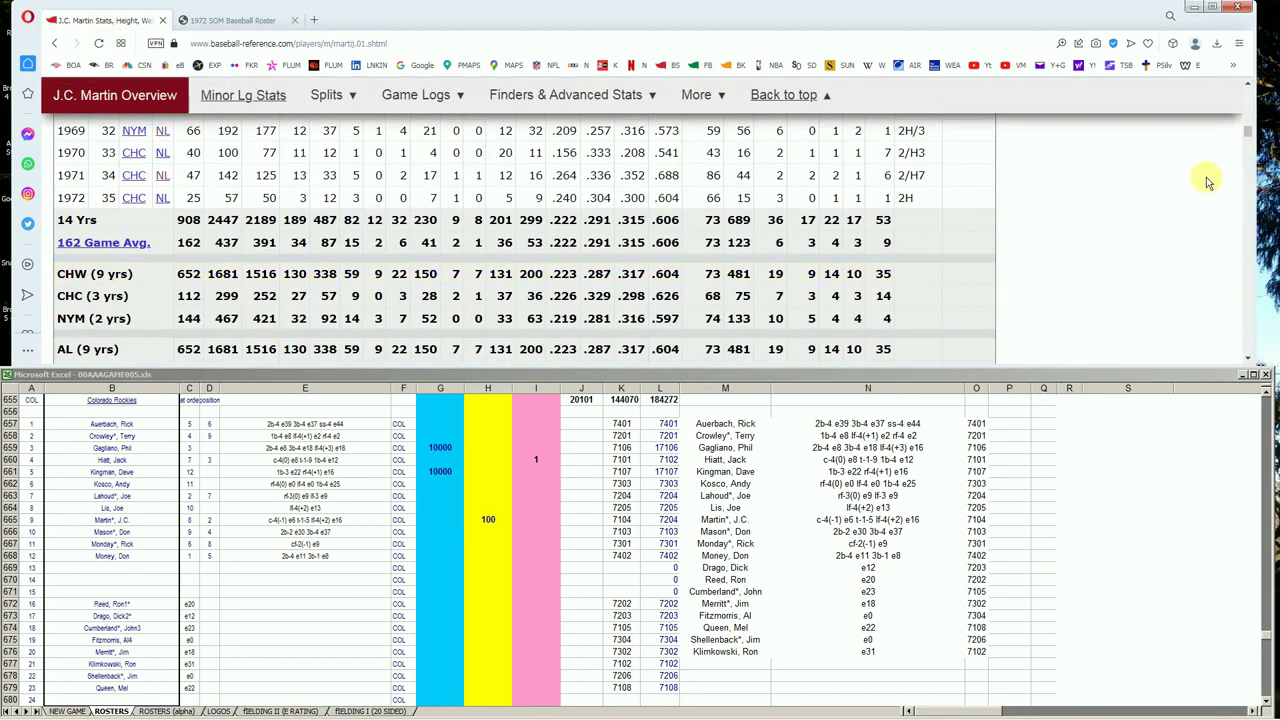
drag(1250, 128, 1264, 85)
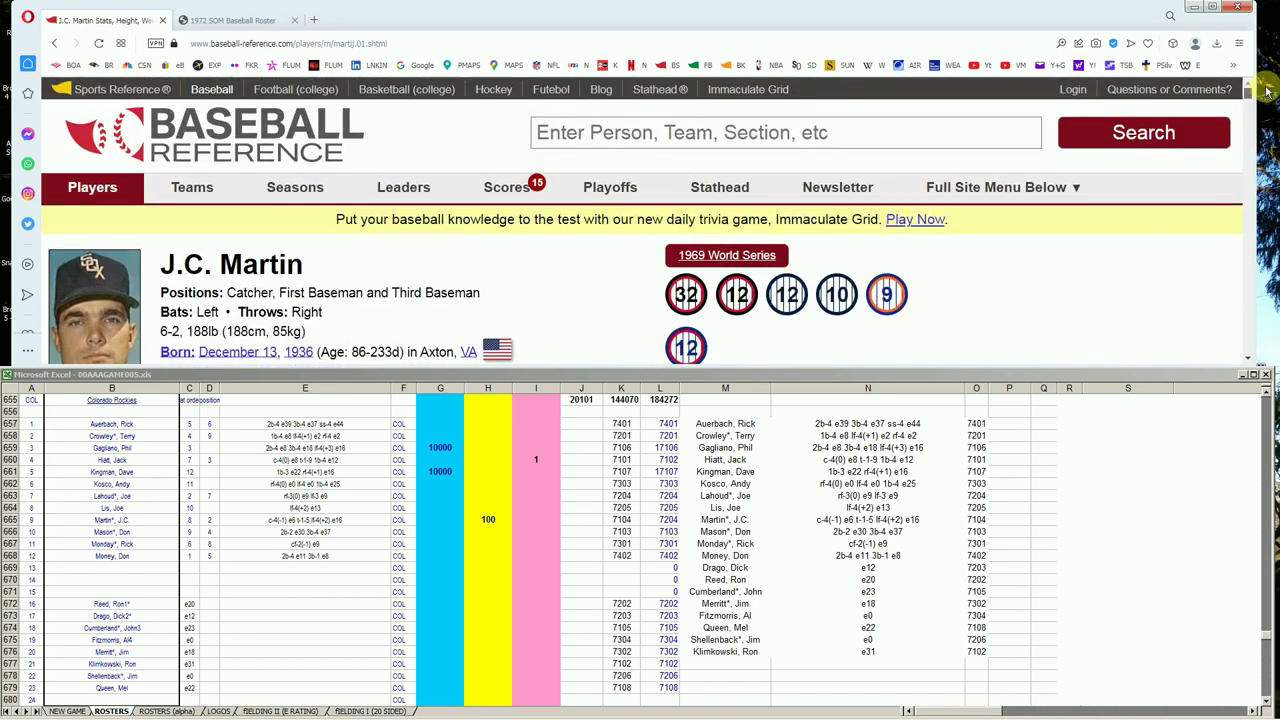
click(957, 128)
text(do)
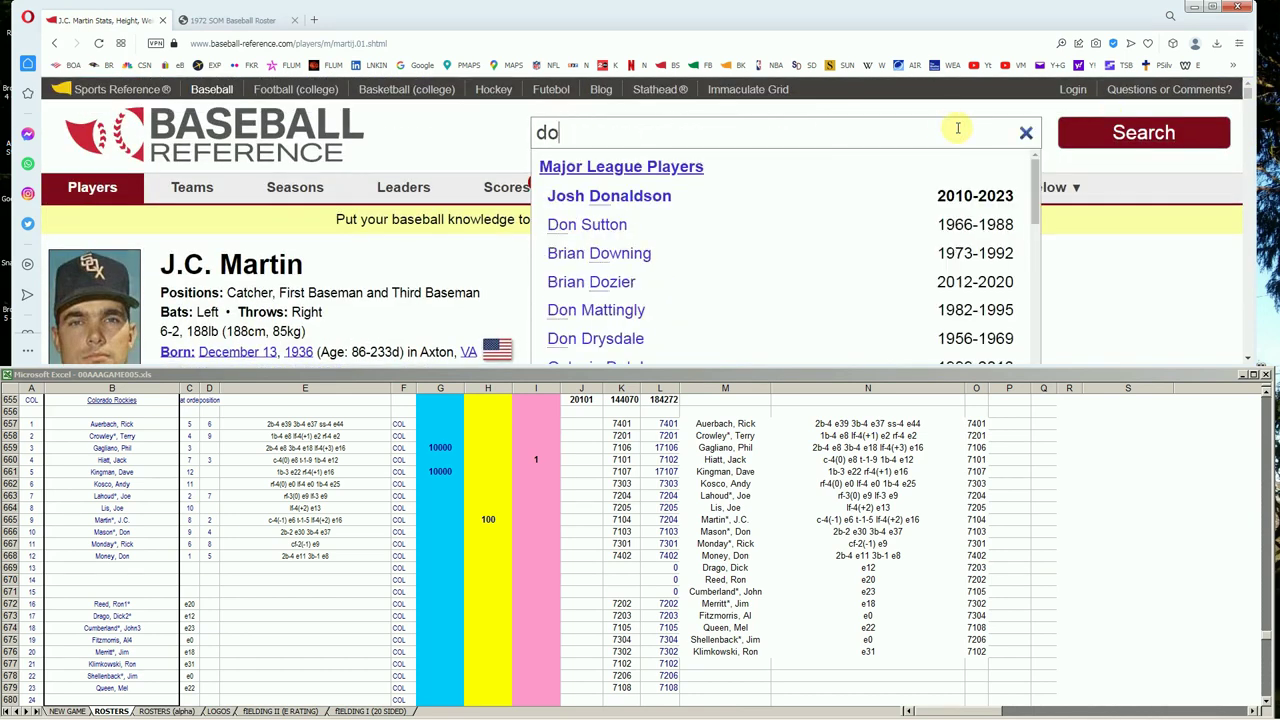
text(n mason)
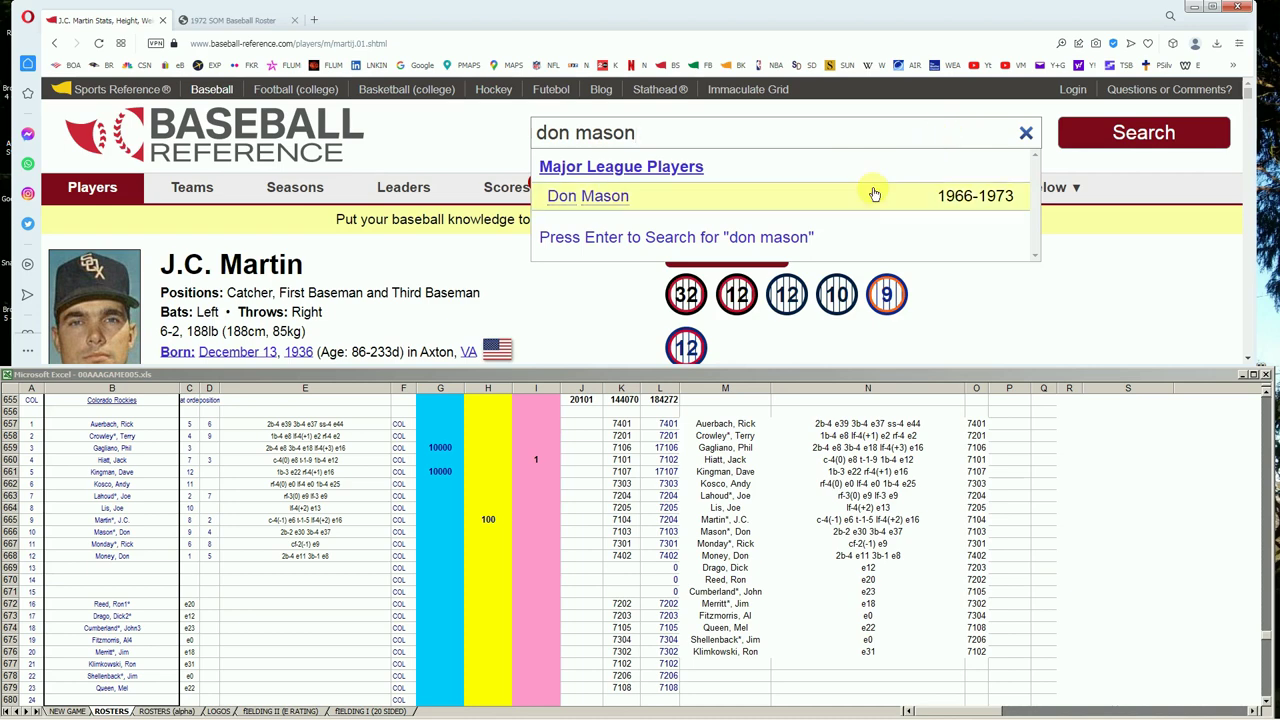
click(622, 200)
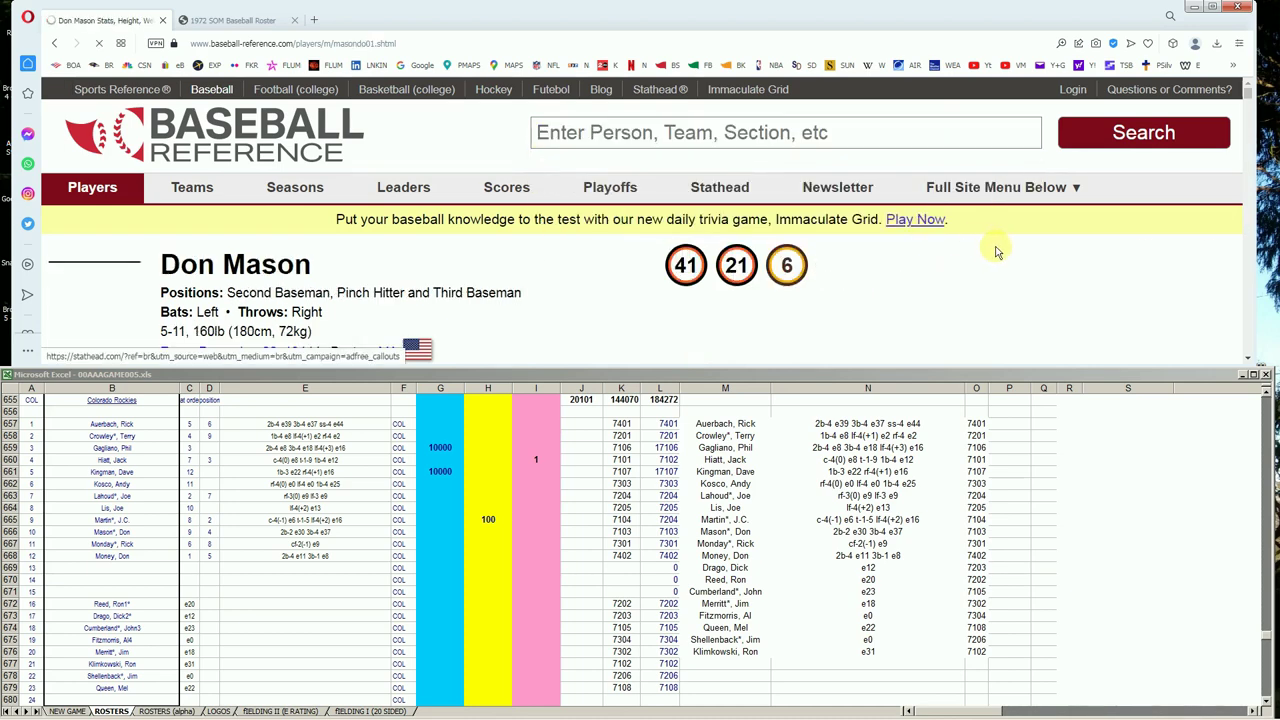
- Review Don Mason's seasons in the standard batting table, then enter 1 in the pink column of his row, cell I666, in the Excel rosters sheet
scroll(1006, 287, down, 2)
scroll(1008, 290, down, 5)
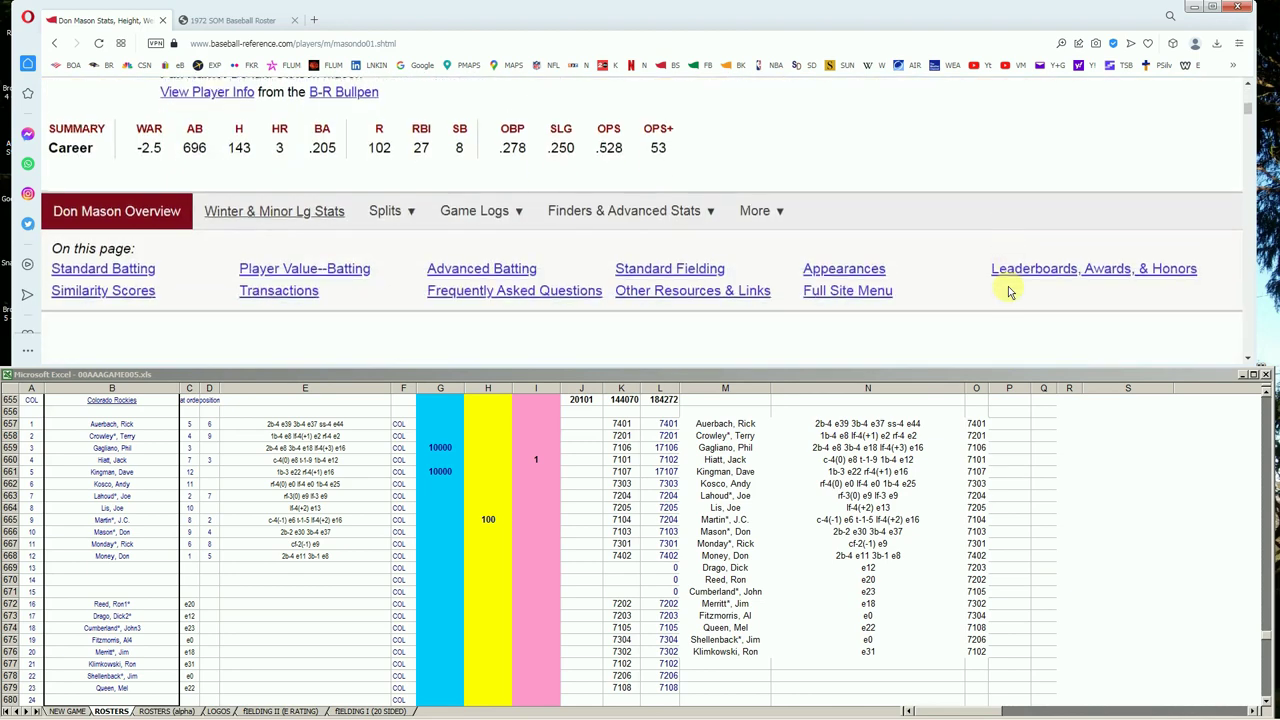
scroll(1008, 290, down, 3)
scroll(1008, 290, down, 2)
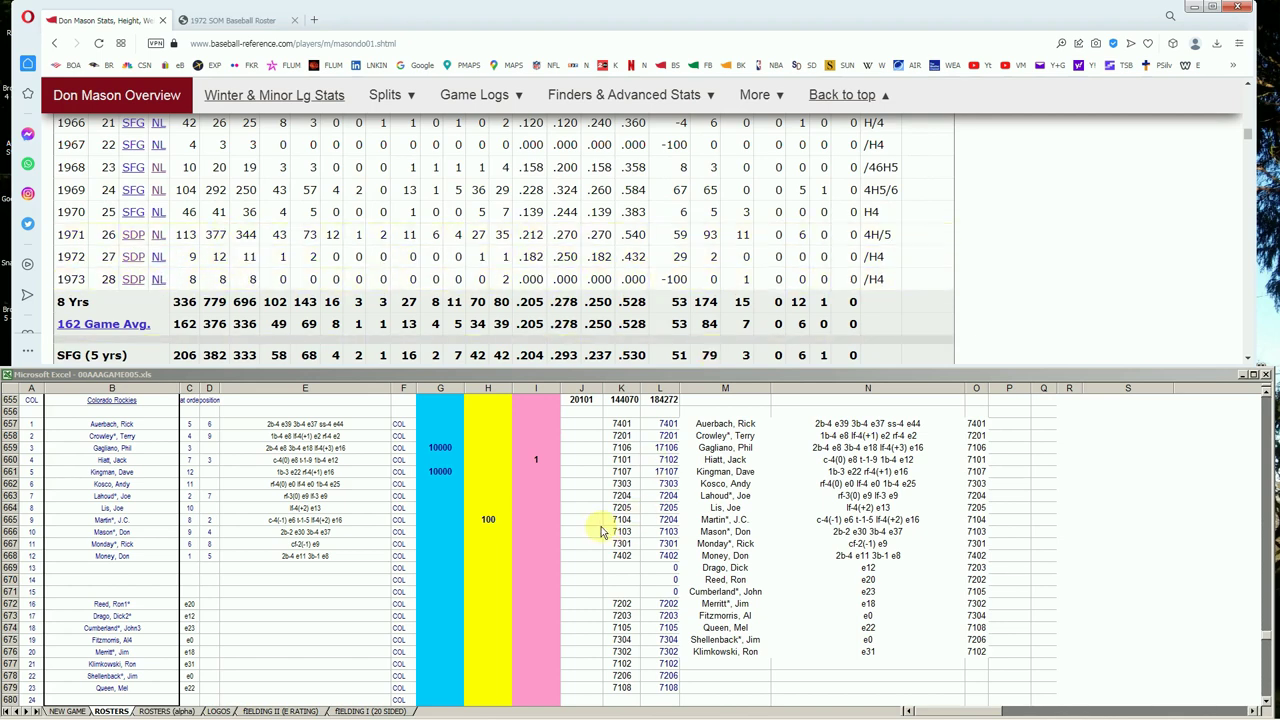
click(528, 538)
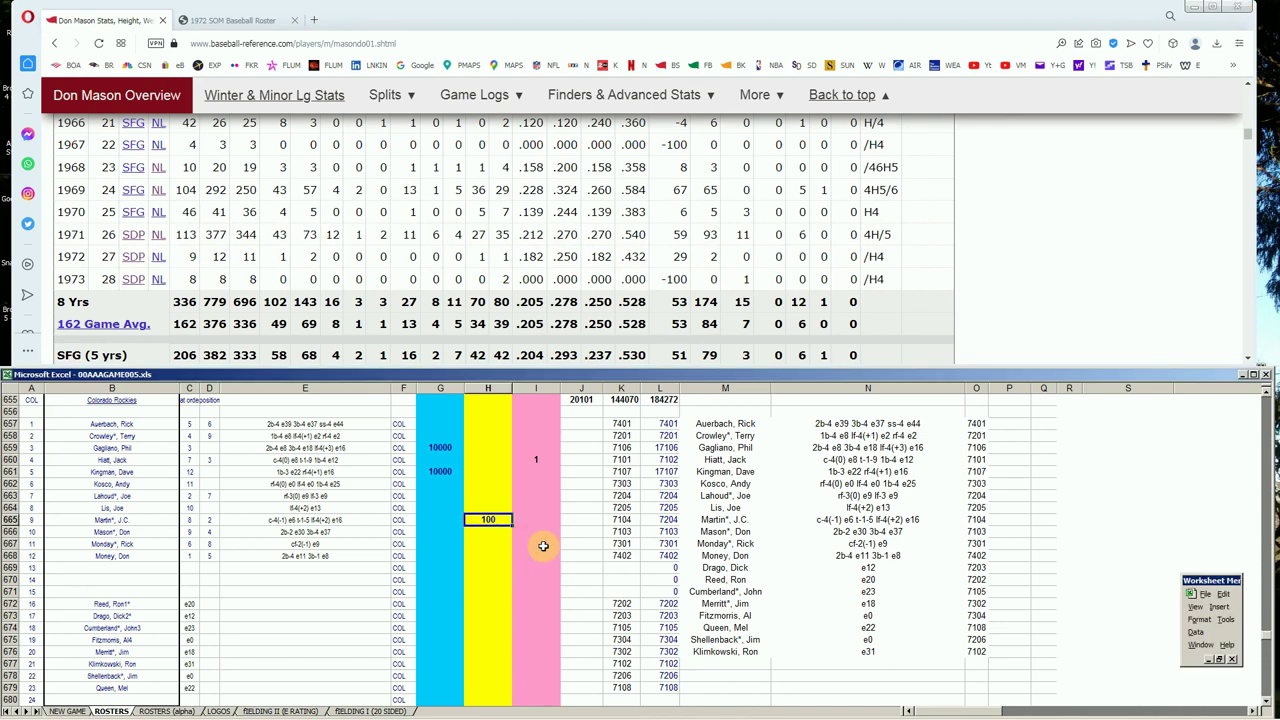
click(543, 540)
key(Return)
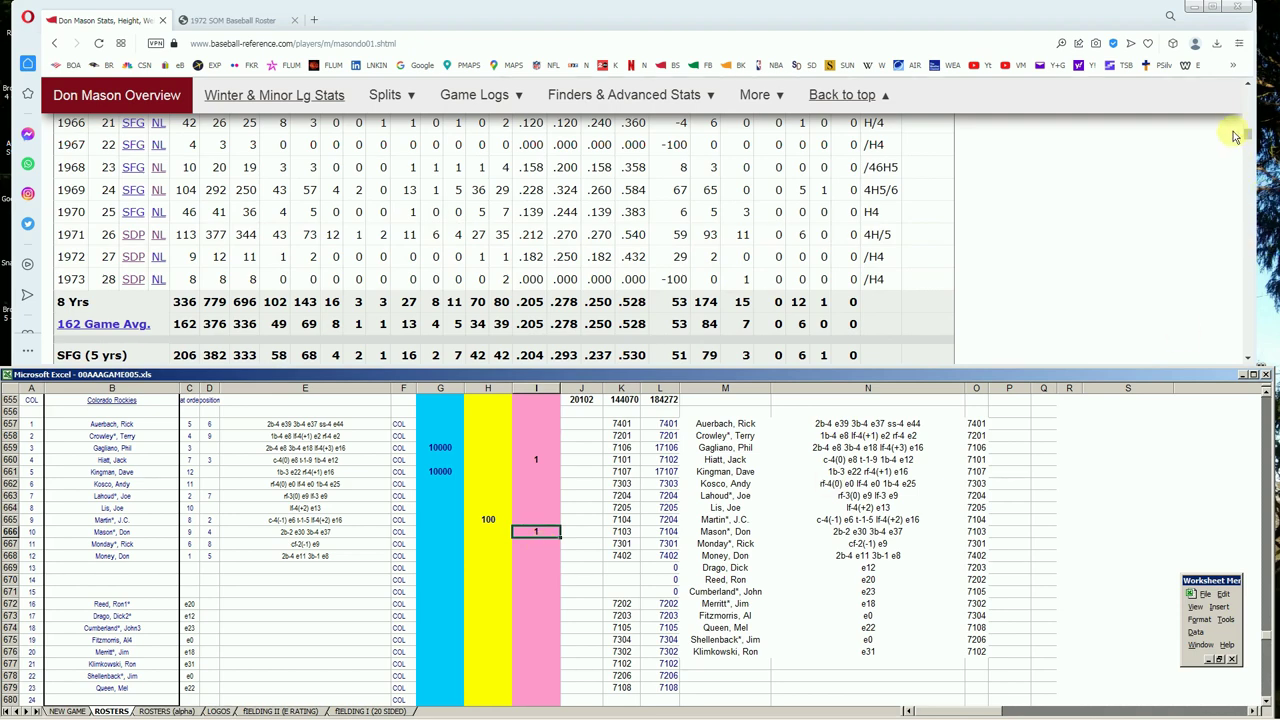
- Search Baseball Reference for "cumb" and open John Cumberland's player page
drag(1246, 132, 1257, 80)
click(990, 126)
text(Cumb)
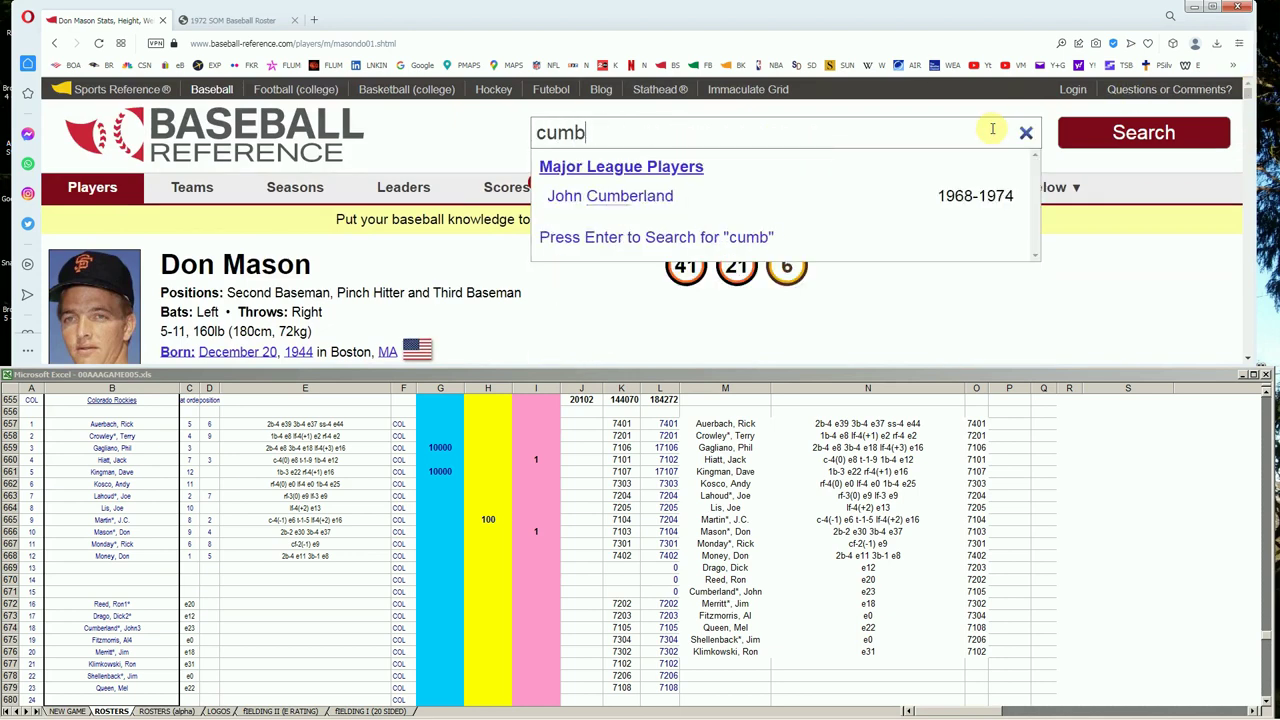
click(674, 198)
- Review John Cumberland's 1971 and 1972 seasons in the pitching table, including his ERA for each 1972 team
scroll(855, 295, down, 5)
scroll(866, 290, down, 4)
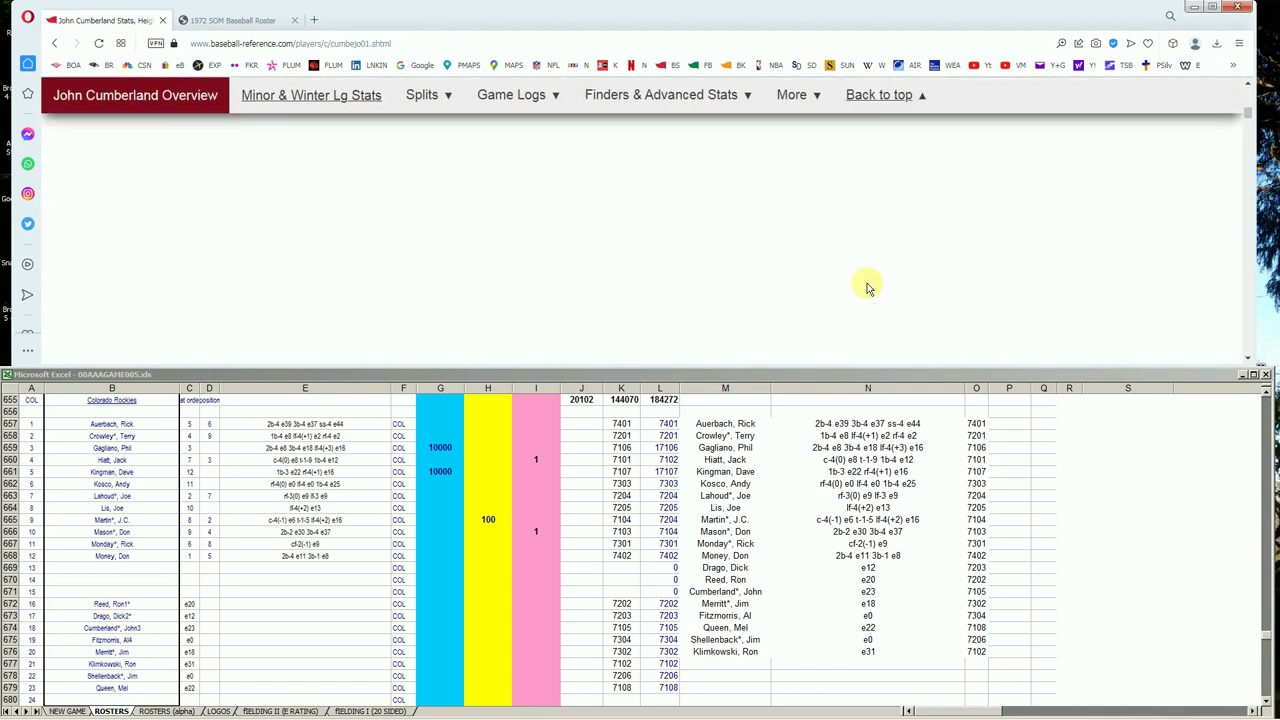
scroll(868, 288, down, 2)
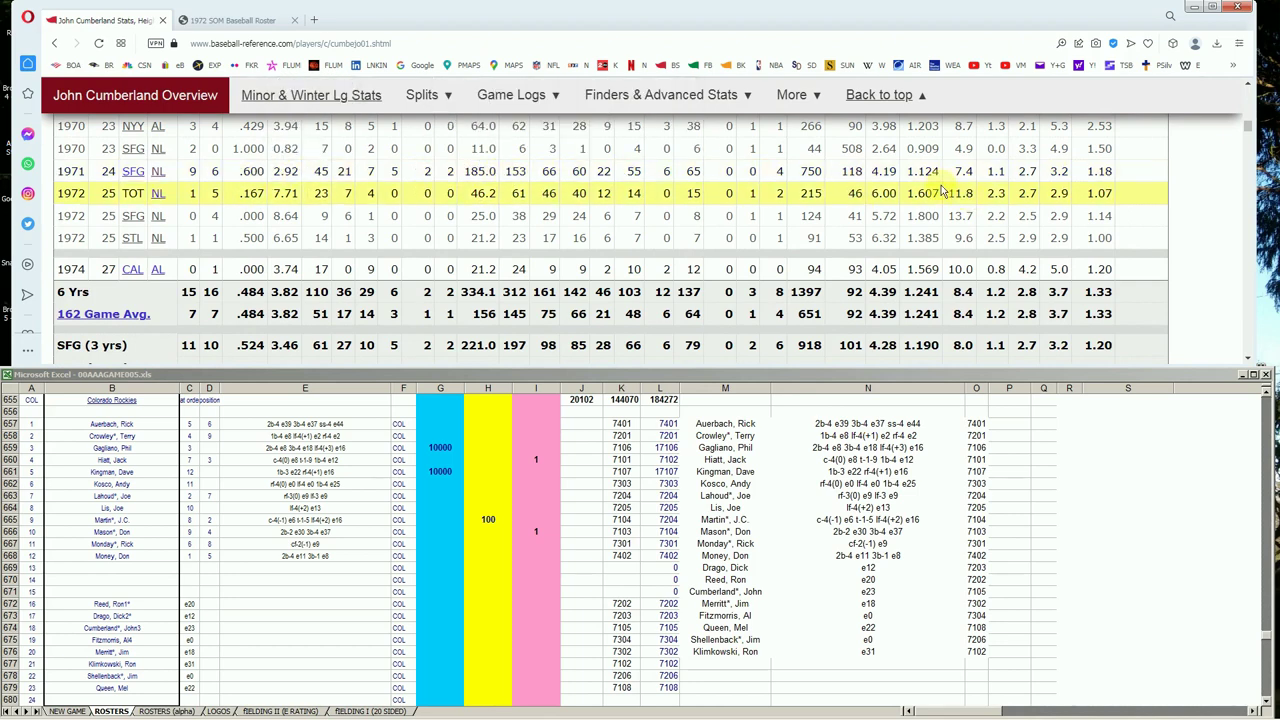
scroll(927, 175, up, 1)
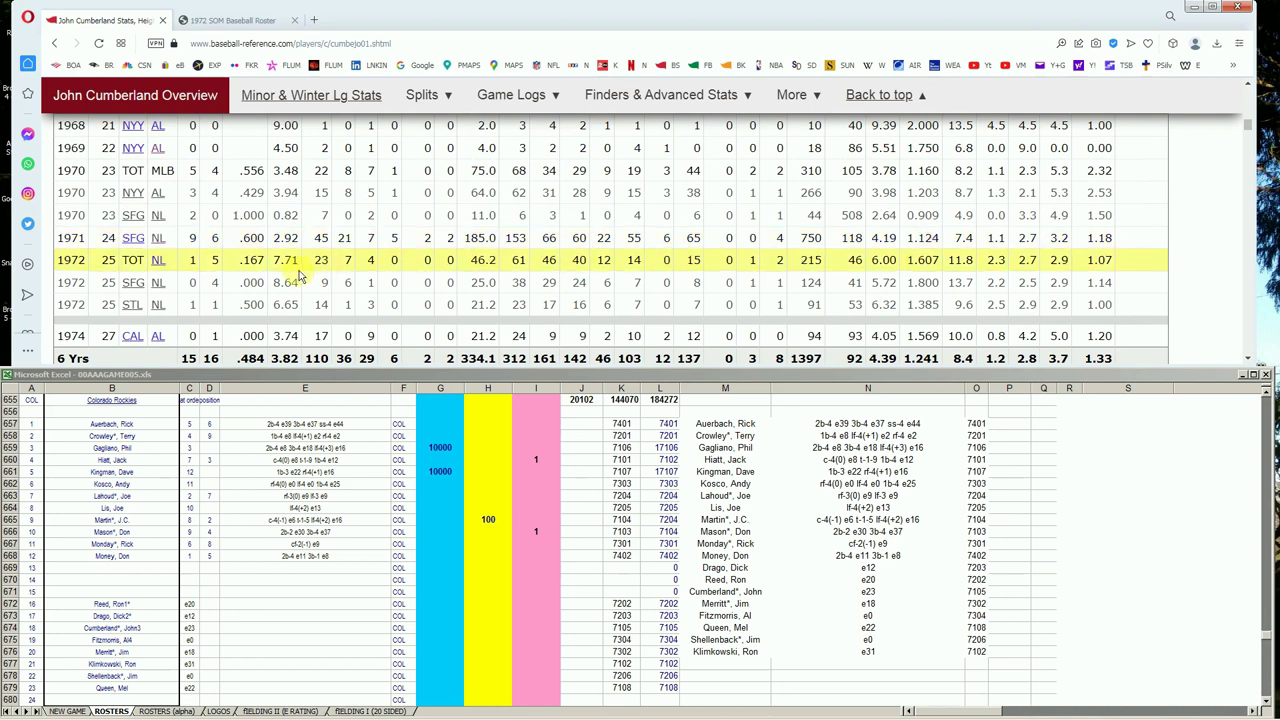
mouse_move(290, 302)
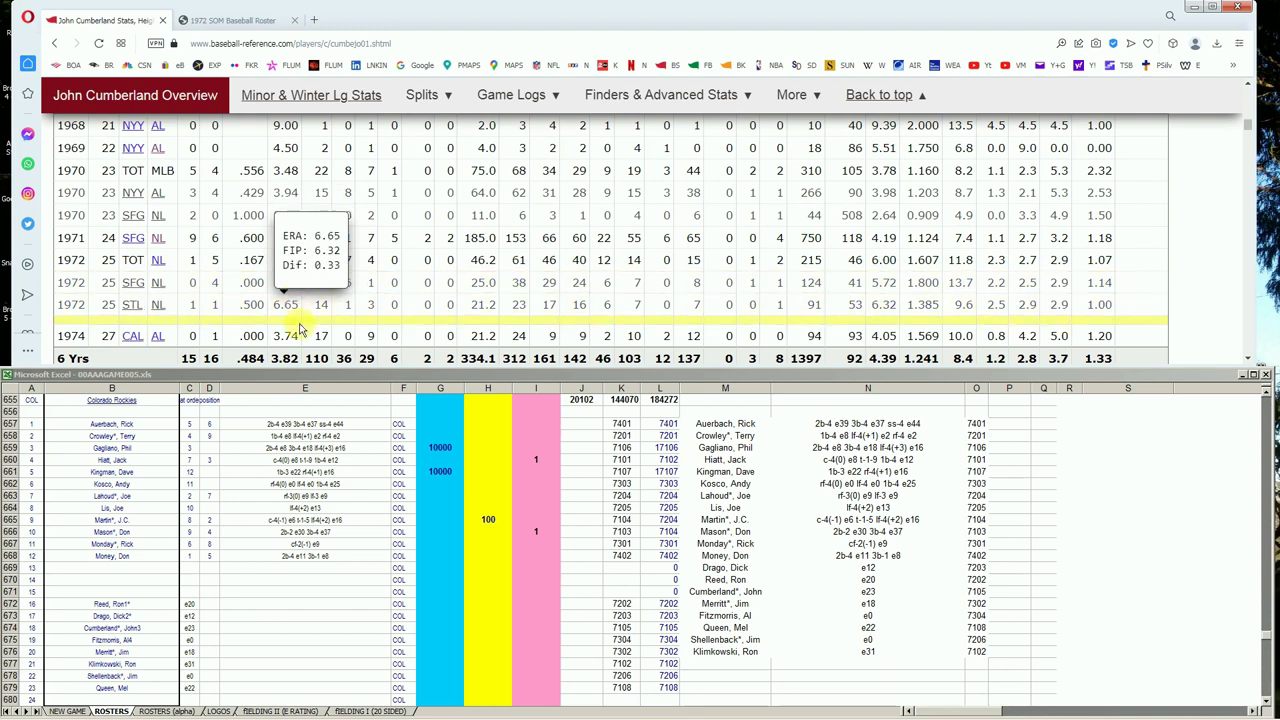
click(486, 630)
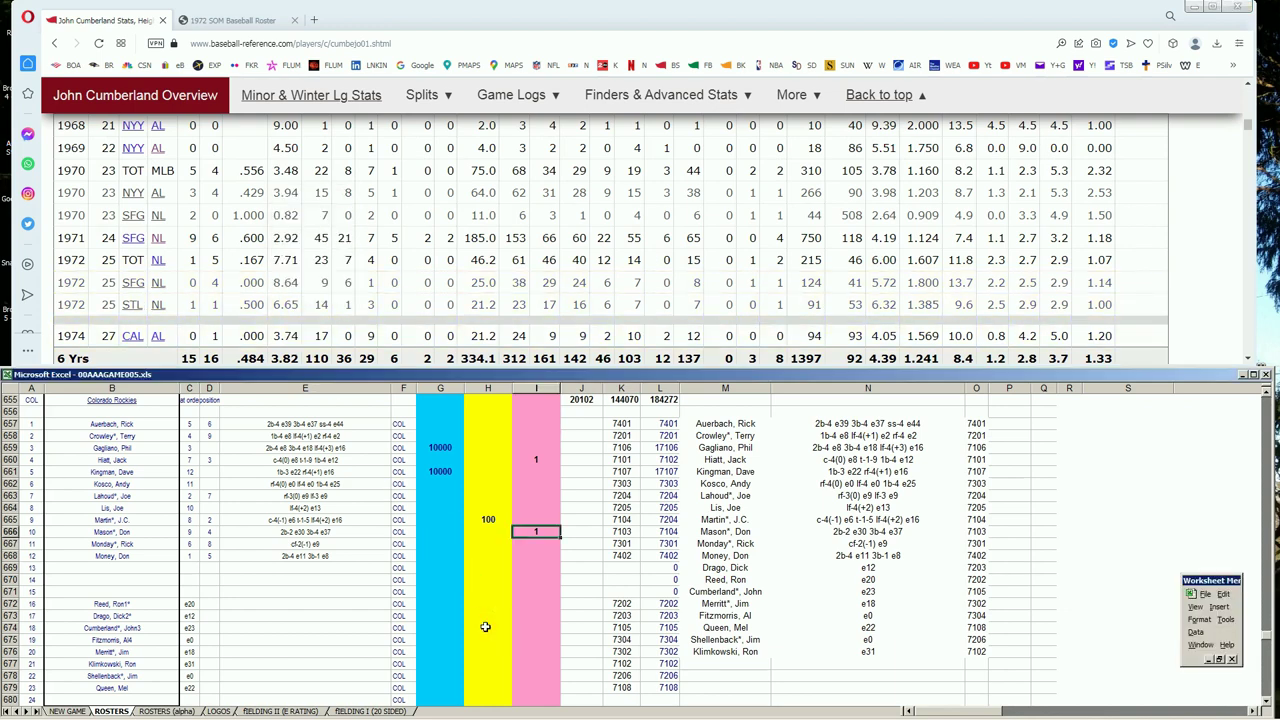
key(Down)
key(Down)
key(Down)
key(Down)
key(Down)
key(Down)
key(Down)
key(Down)
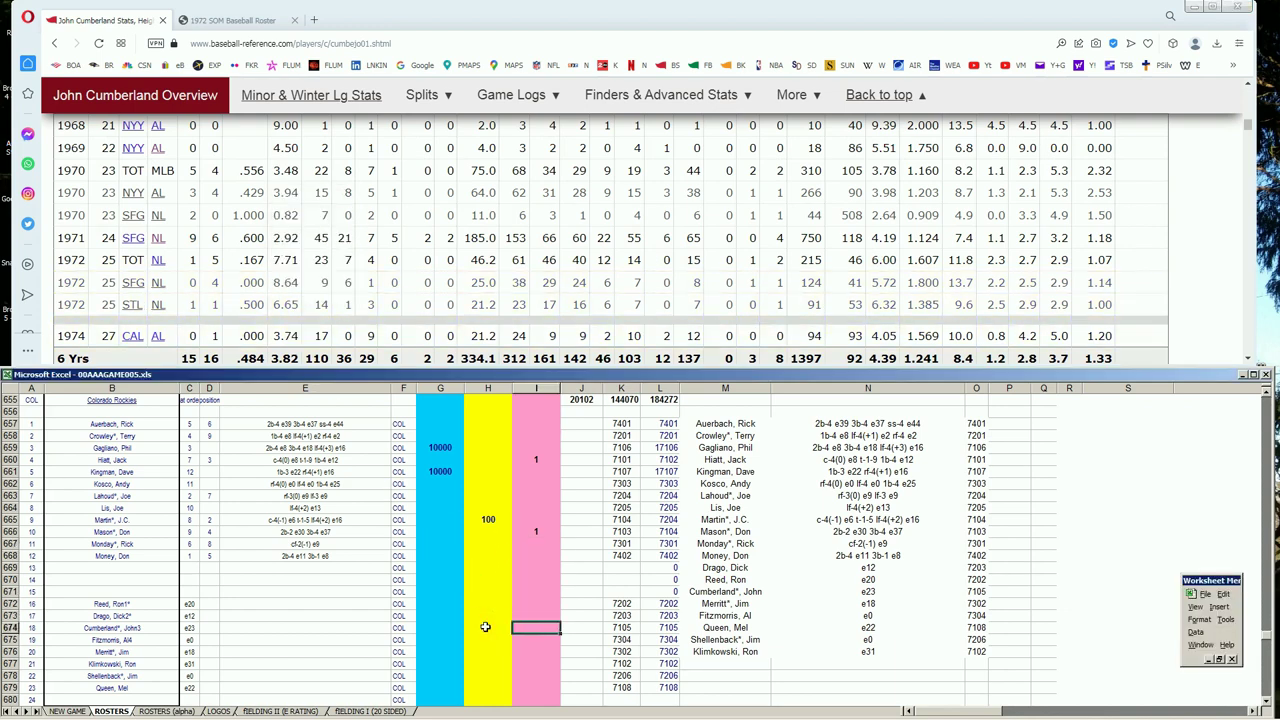
text(1)
key(Return)
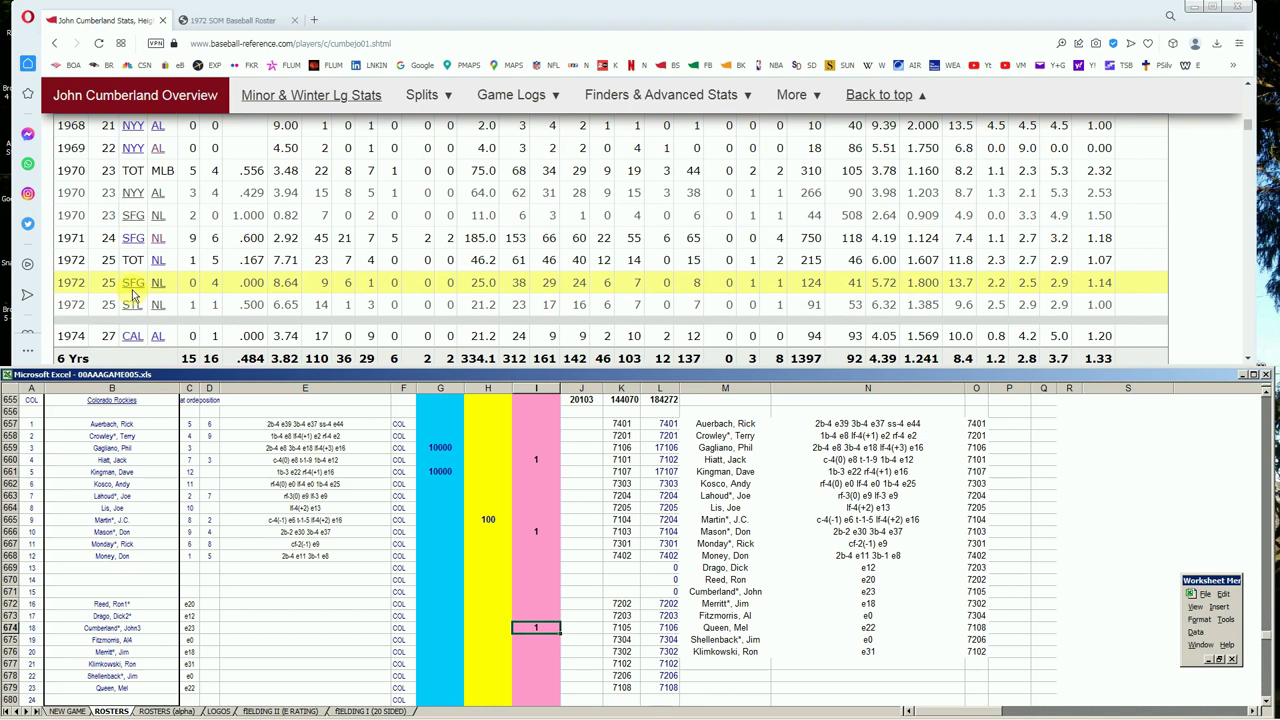
- Check the 1972 roster's National League pitchers for Cumberland, then enter 100 in cell H674 of his Excel row with the pink cell I674 cleared
click(248, 22)
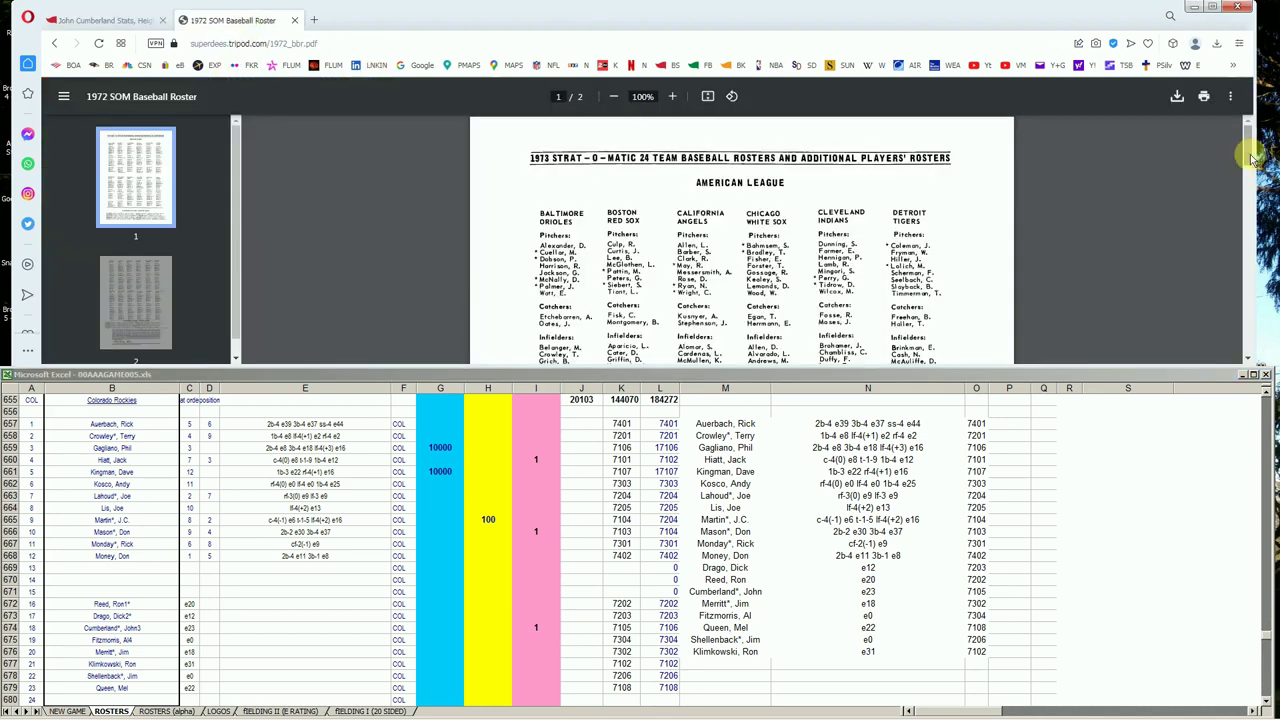
drag(1246, 156, 1234, 311)
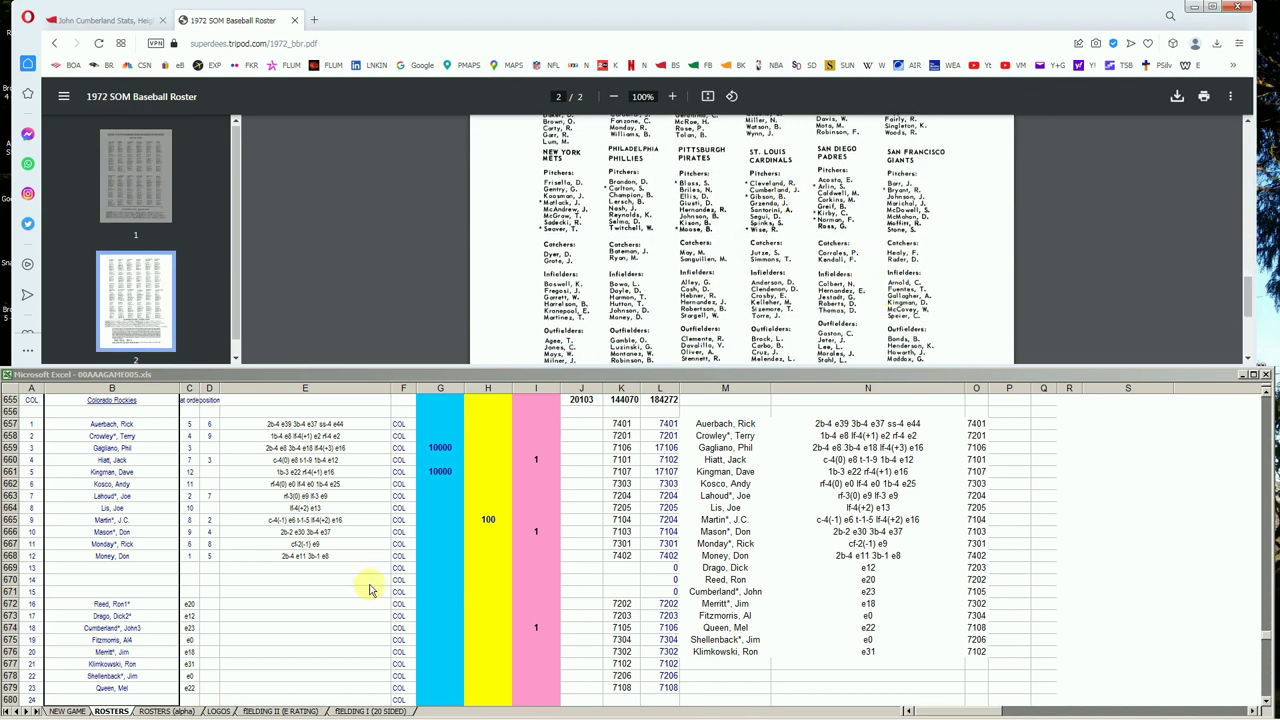
click(460, 558)
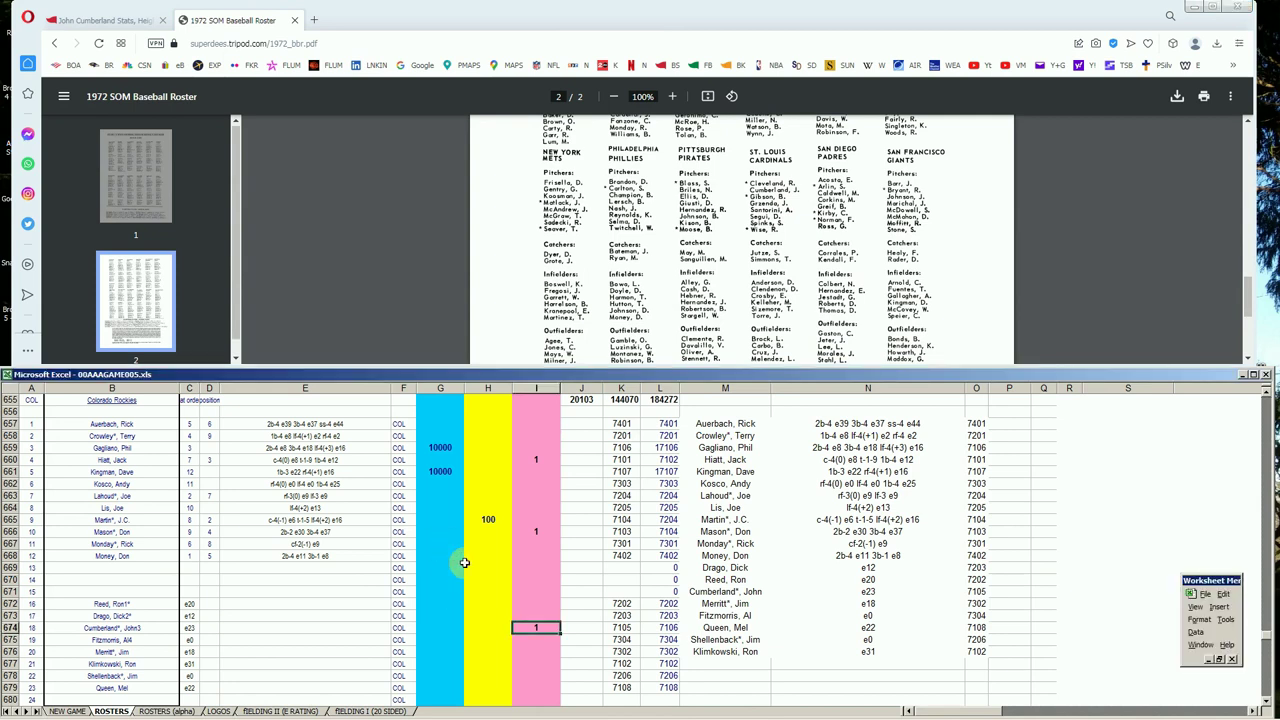
key(Left)
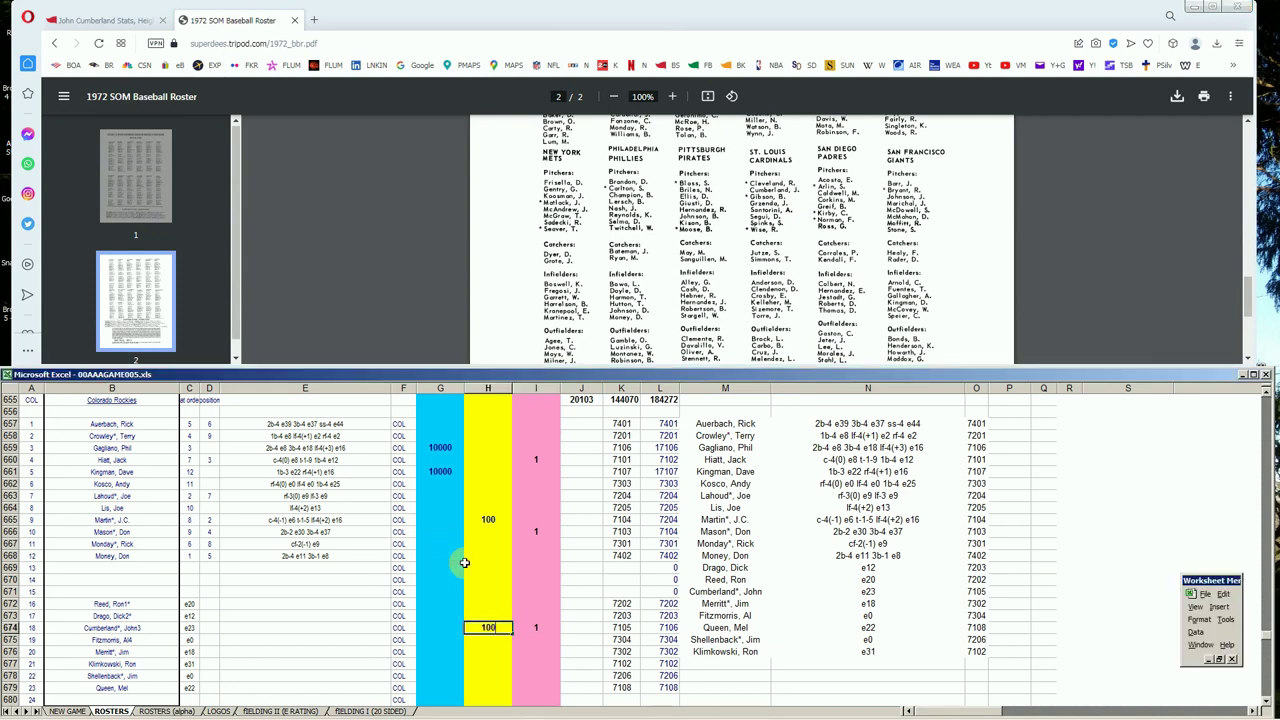
key(Right)
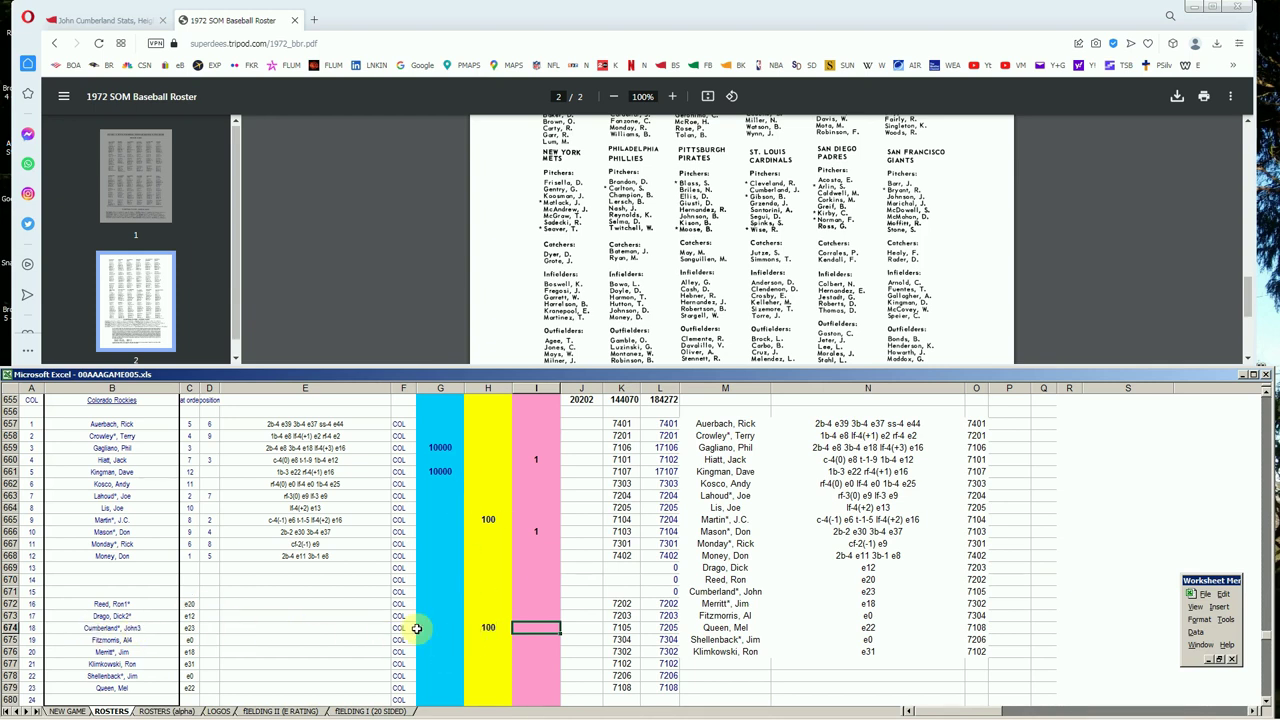
click(487, 628)
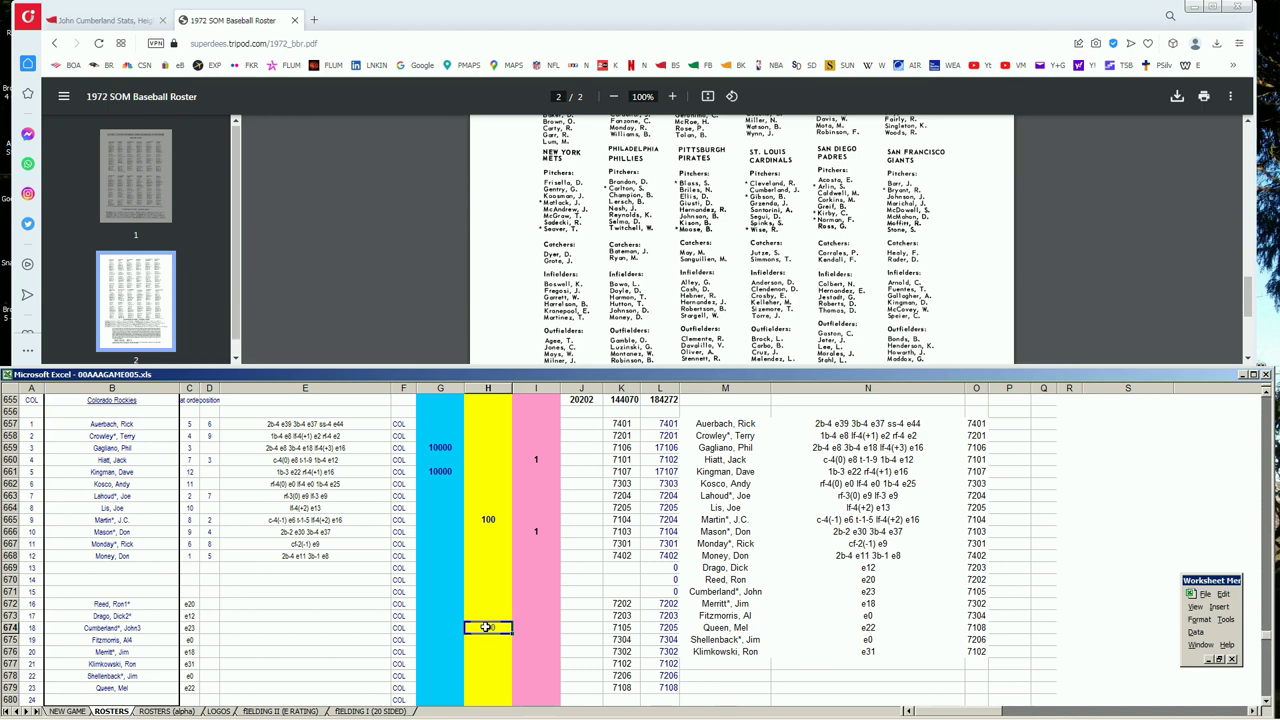
text(100)
key(Return)
- Return to Baseball Reference, search for "klim" and open Ron Klimkowski's player page
click(100, 20)
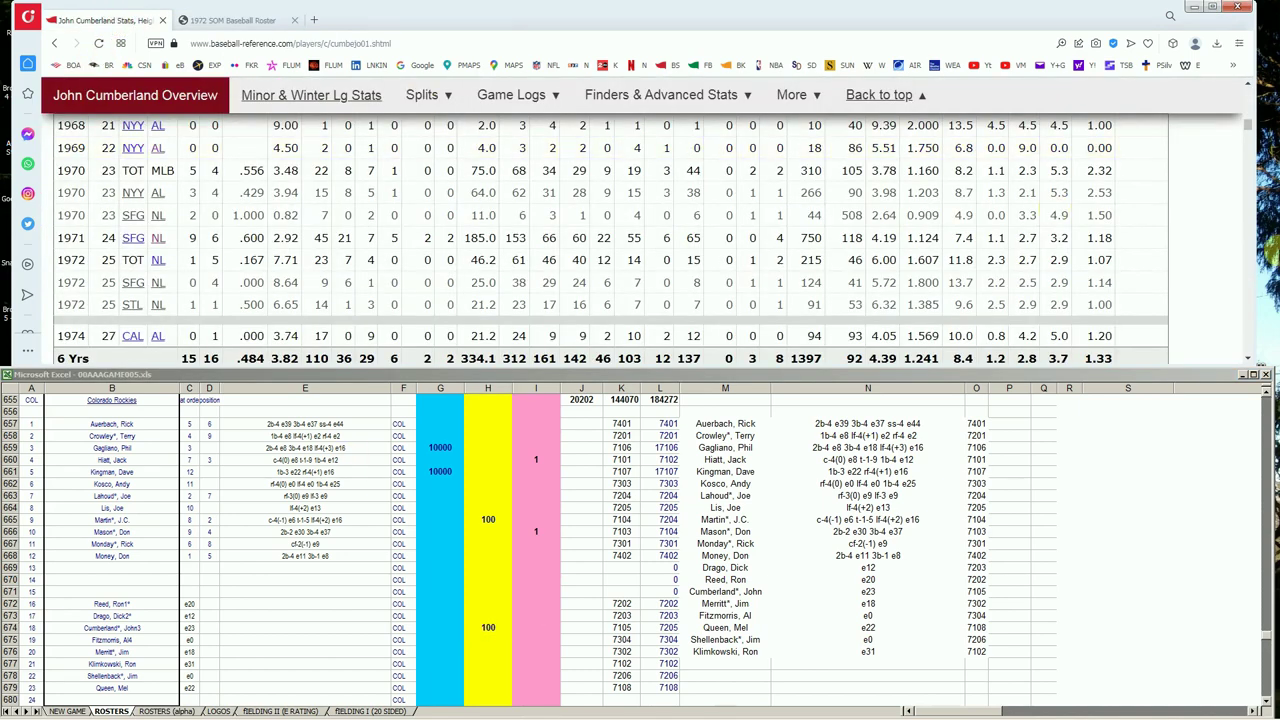
drag(1249, 124, 1215, 100)
click(983, 129)
text(klim)
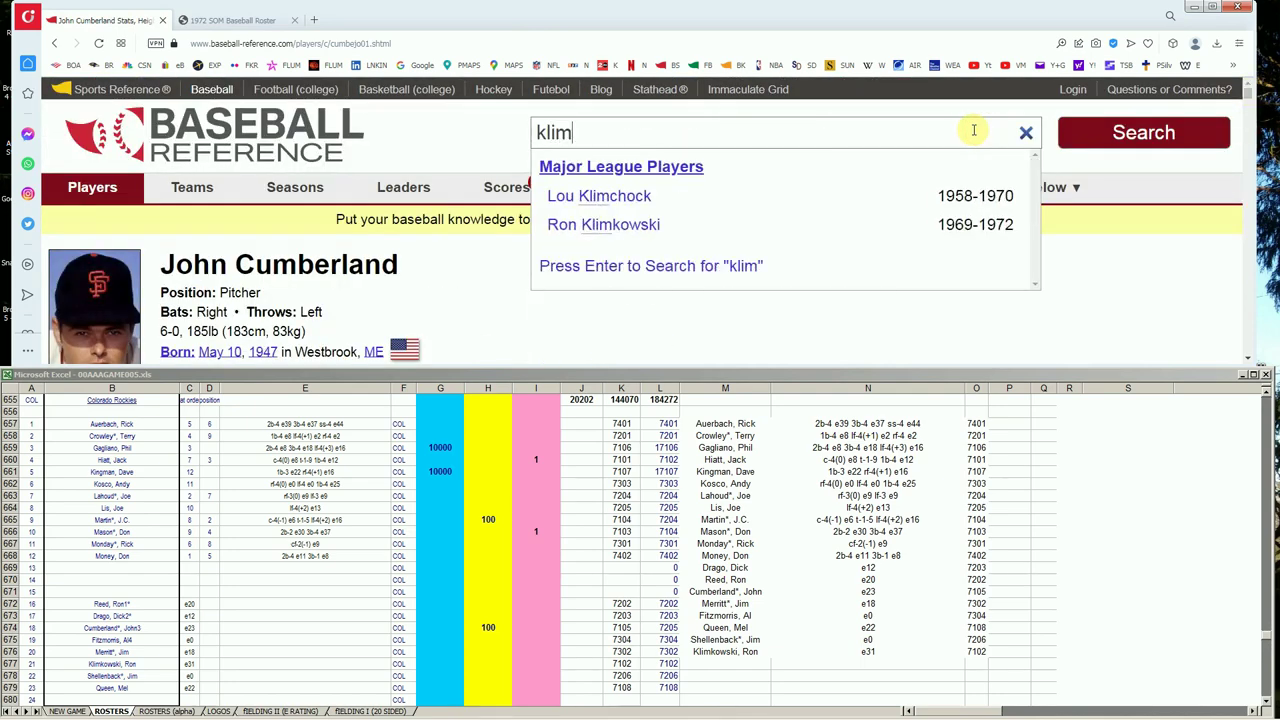
click(656, 226)
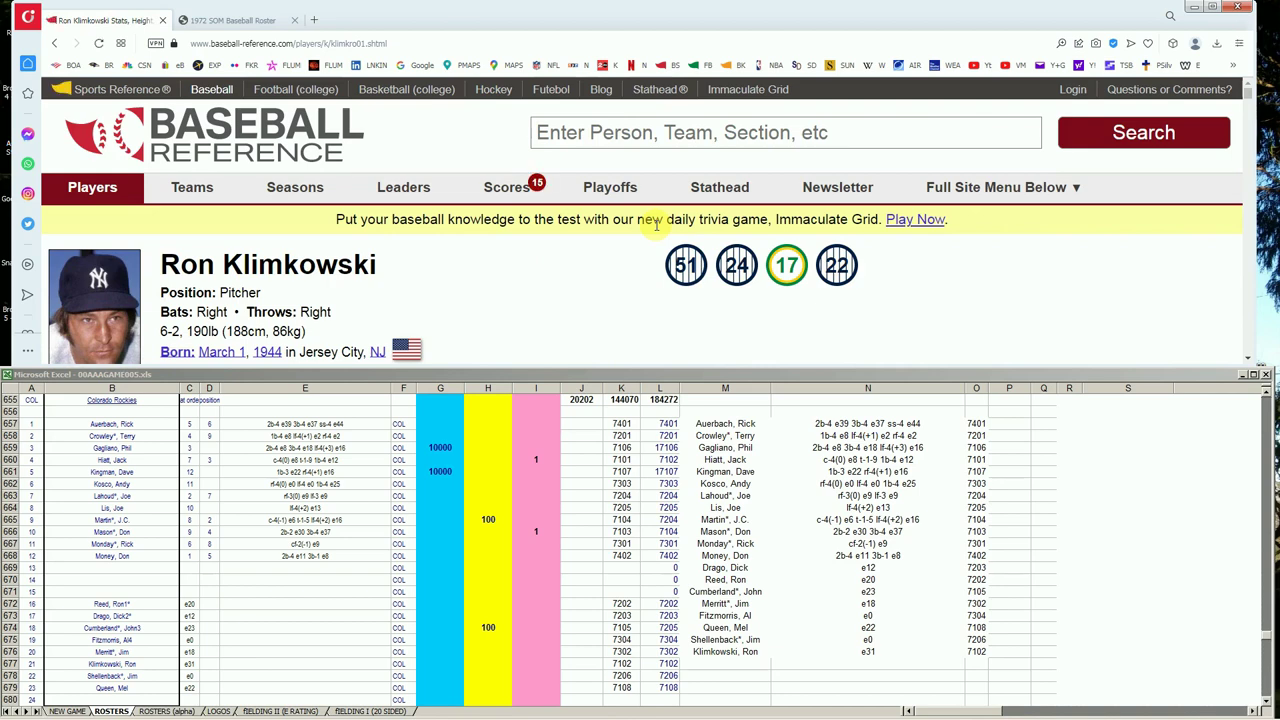
- Review Ron Klimkowski's 1971 and 1972 seasons in the standard pitching table
scroll(957, 277, down, 5)
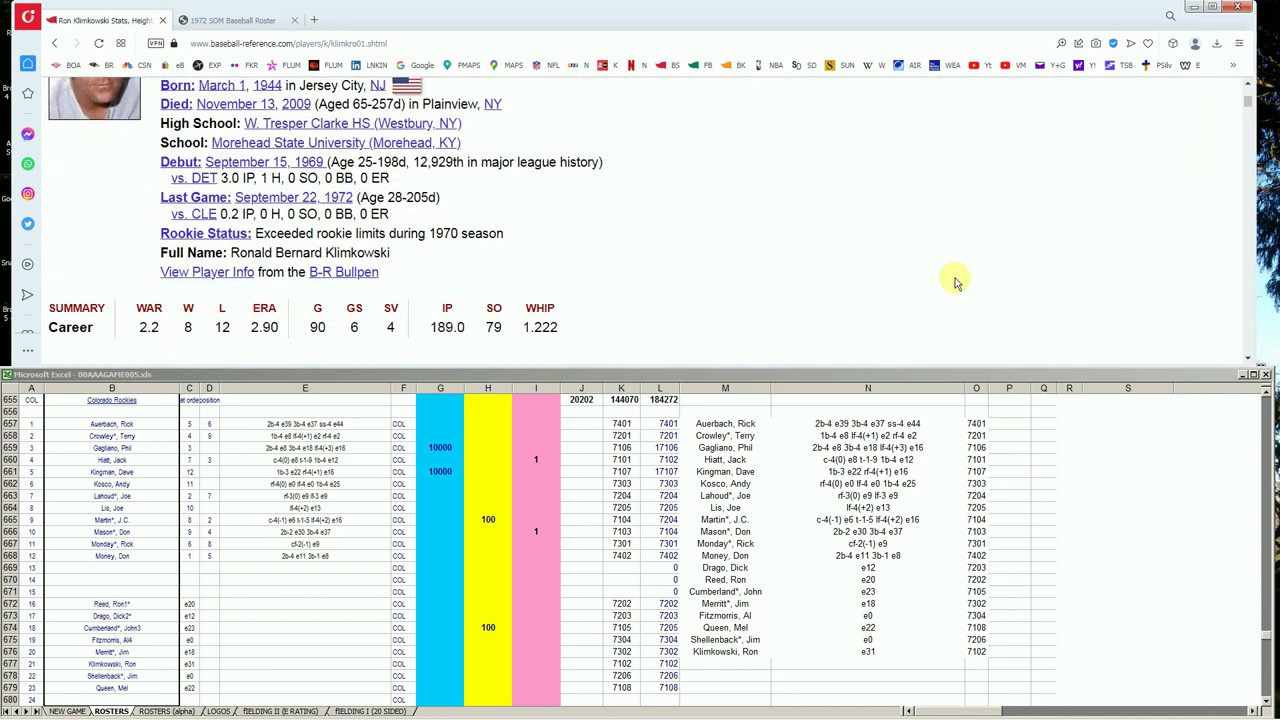
scroll(955, 283, down, 3)
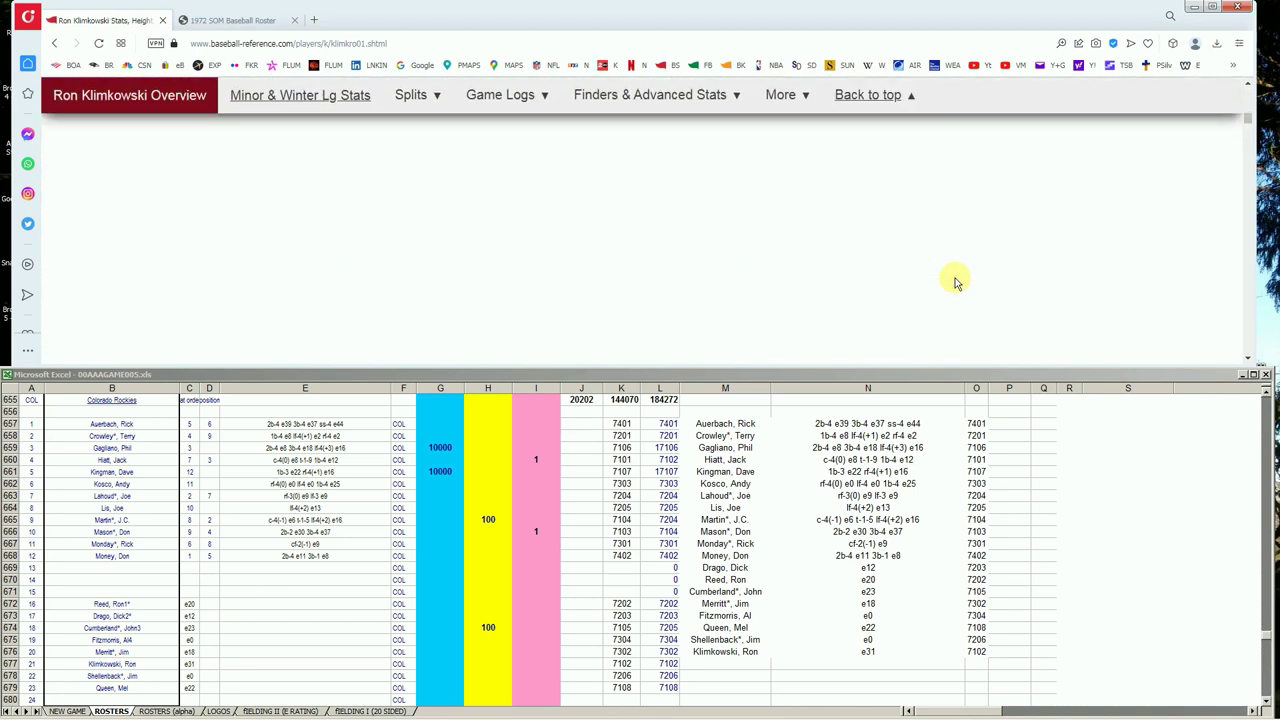
scroll(955, 283, down, 3)
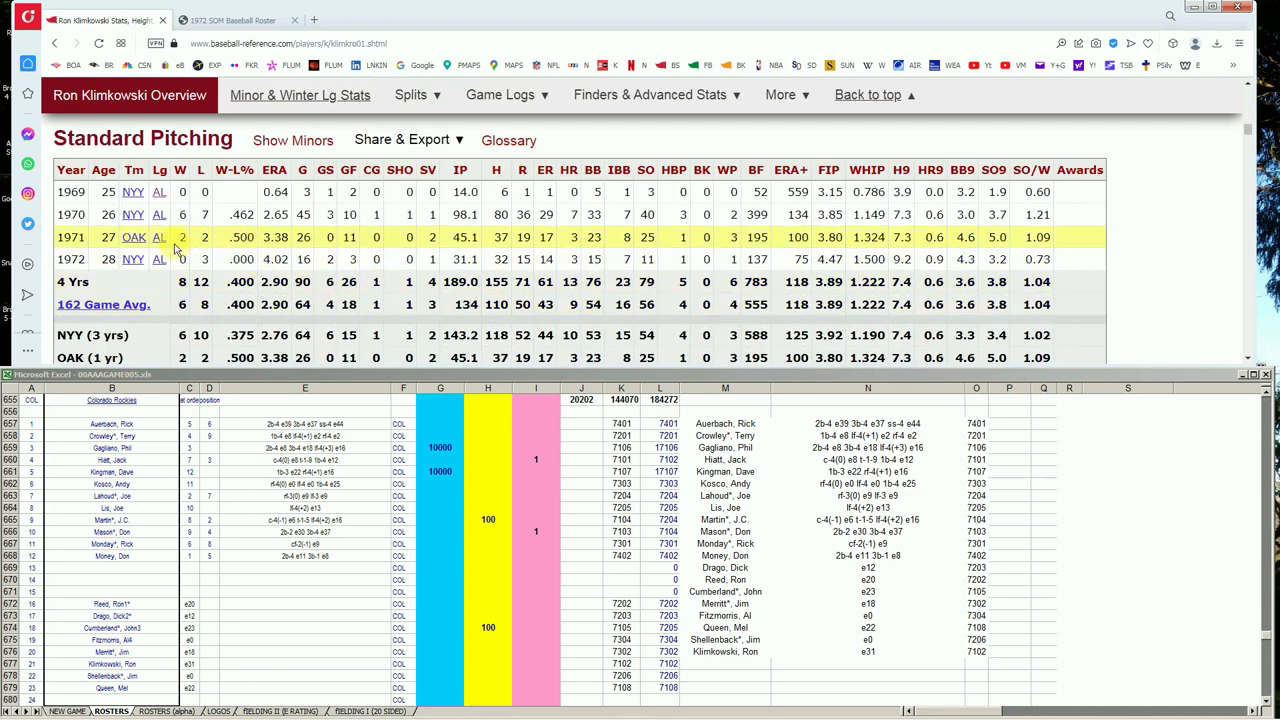
mouse_move(281, 239)
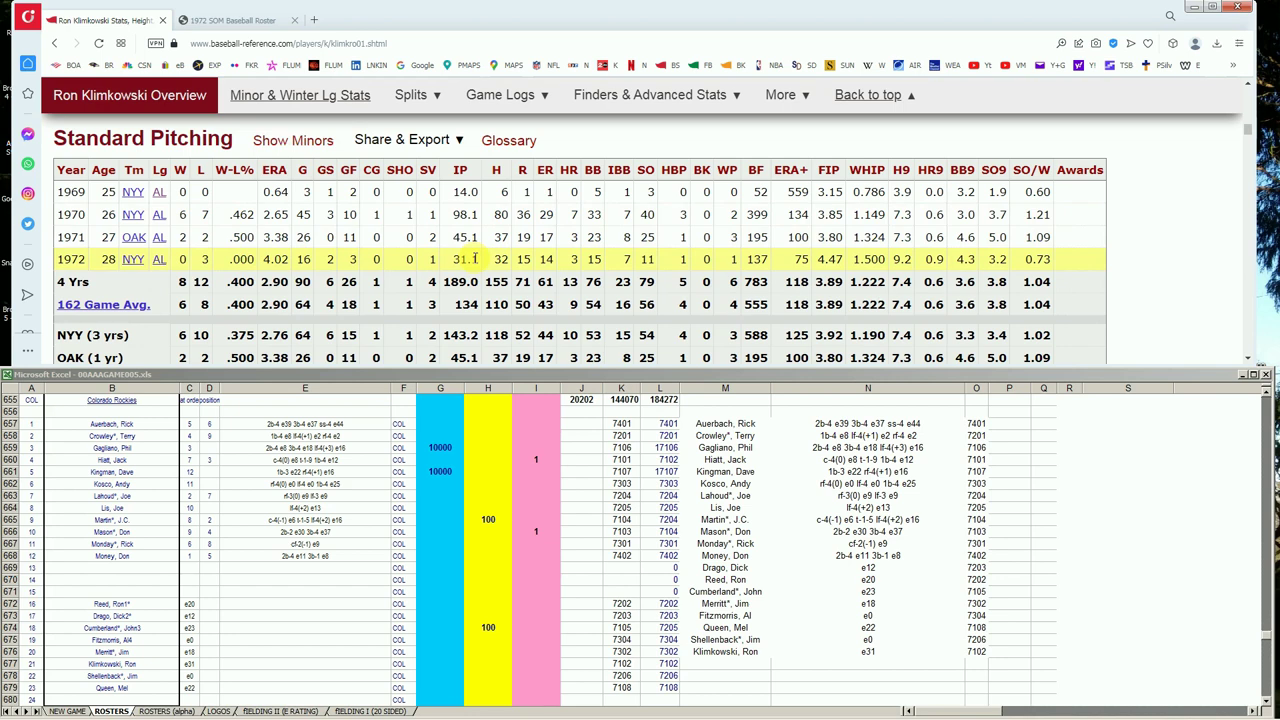
- Check the 1972 roster's New York Yankees pitchers and American League additional players for Klimkowski, then return to the Excel rosters sheet
click(237, 21)
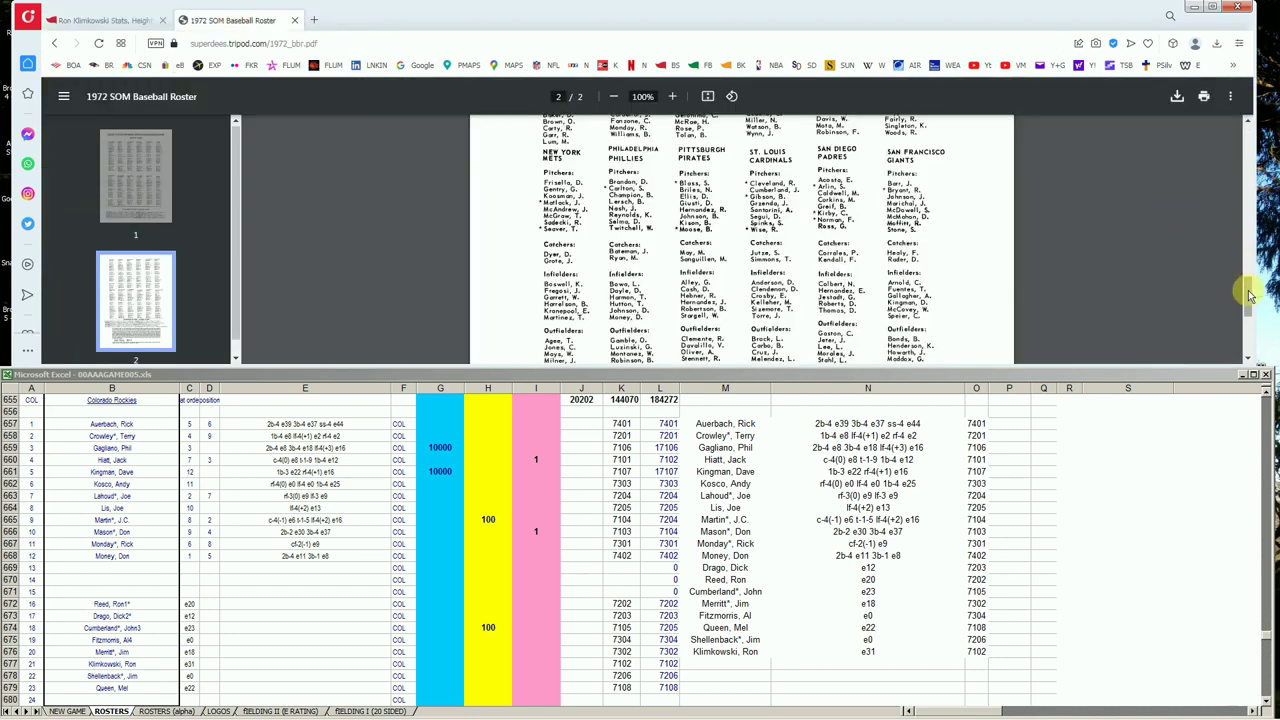
drag(1249, 286, 1248, 134)
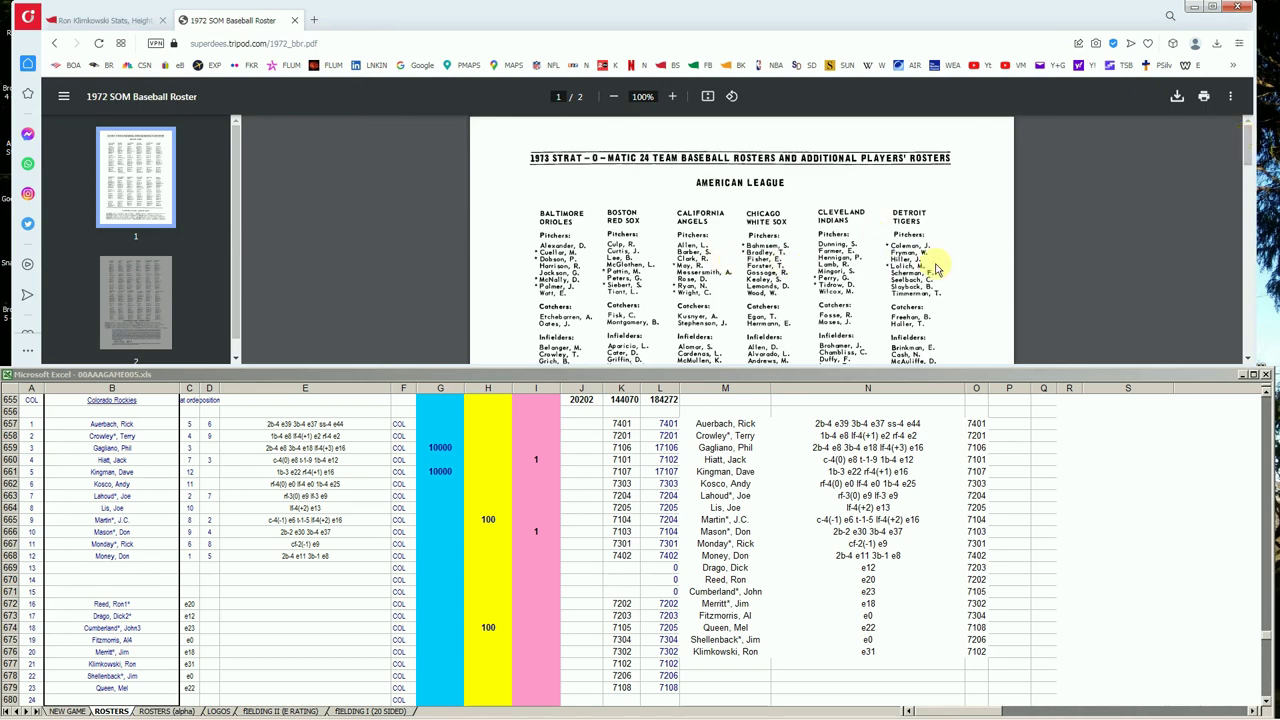
drag(1247, 140, 1245, 205)
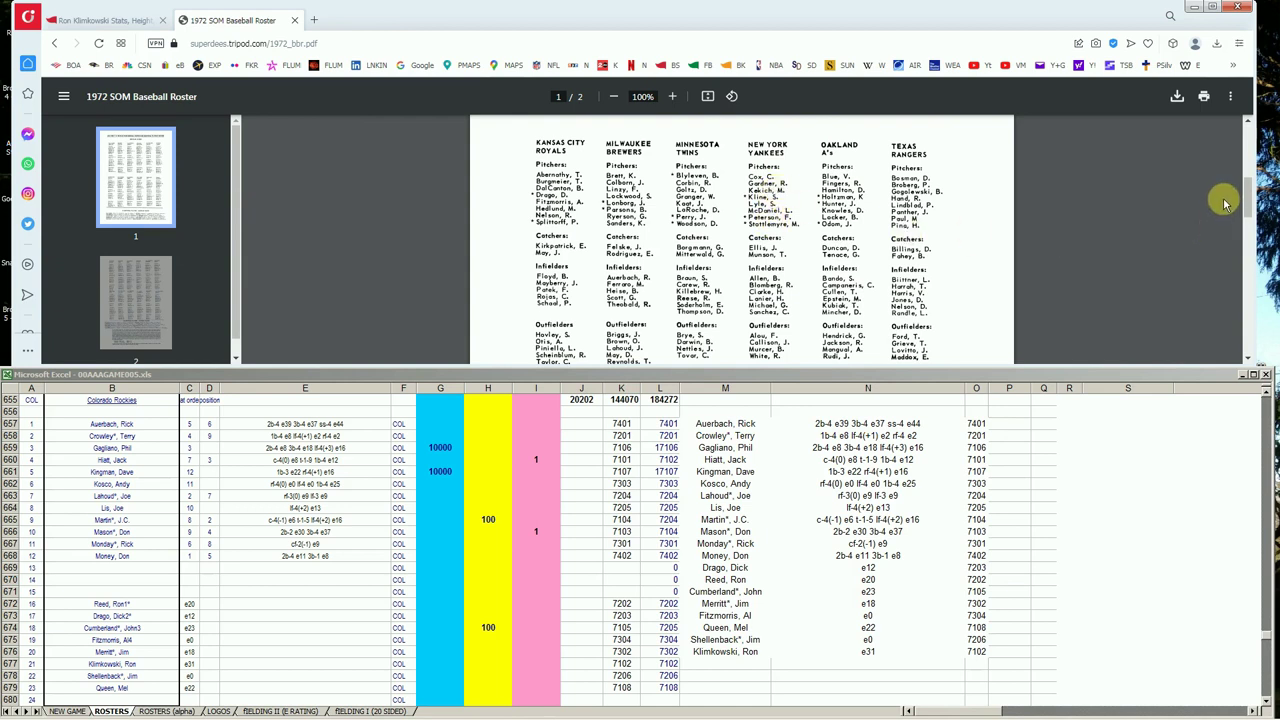
drag(1255, 203, 1247, 228)
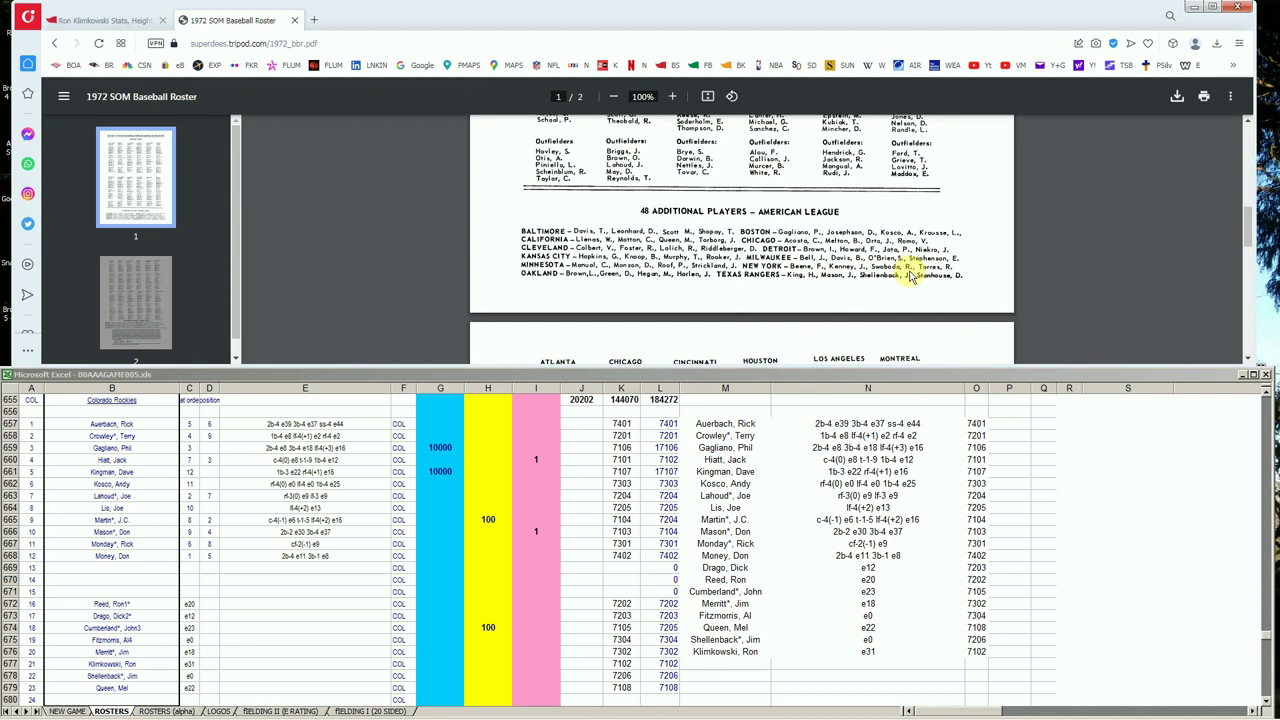
click(461, 572)
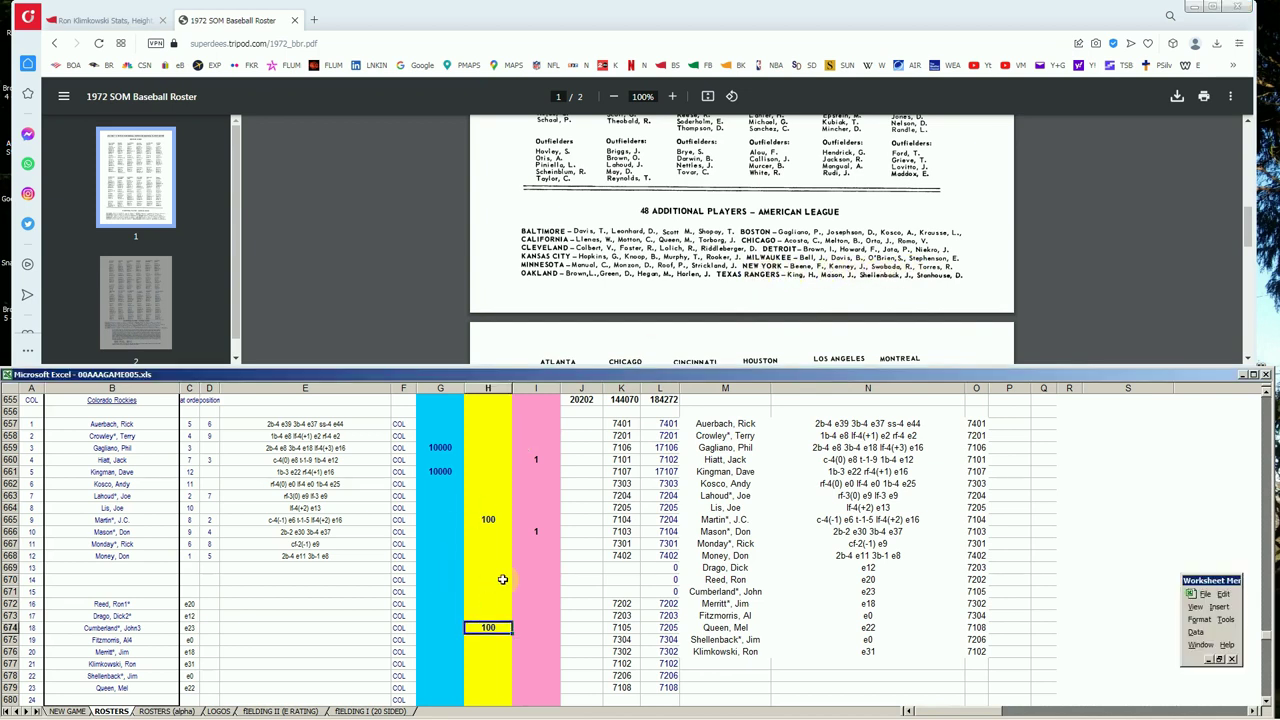
- Enter 1 in the pink cell I677 of Ron Klimkowski's Excel row
key(Down)
key(Down)
key(Down)
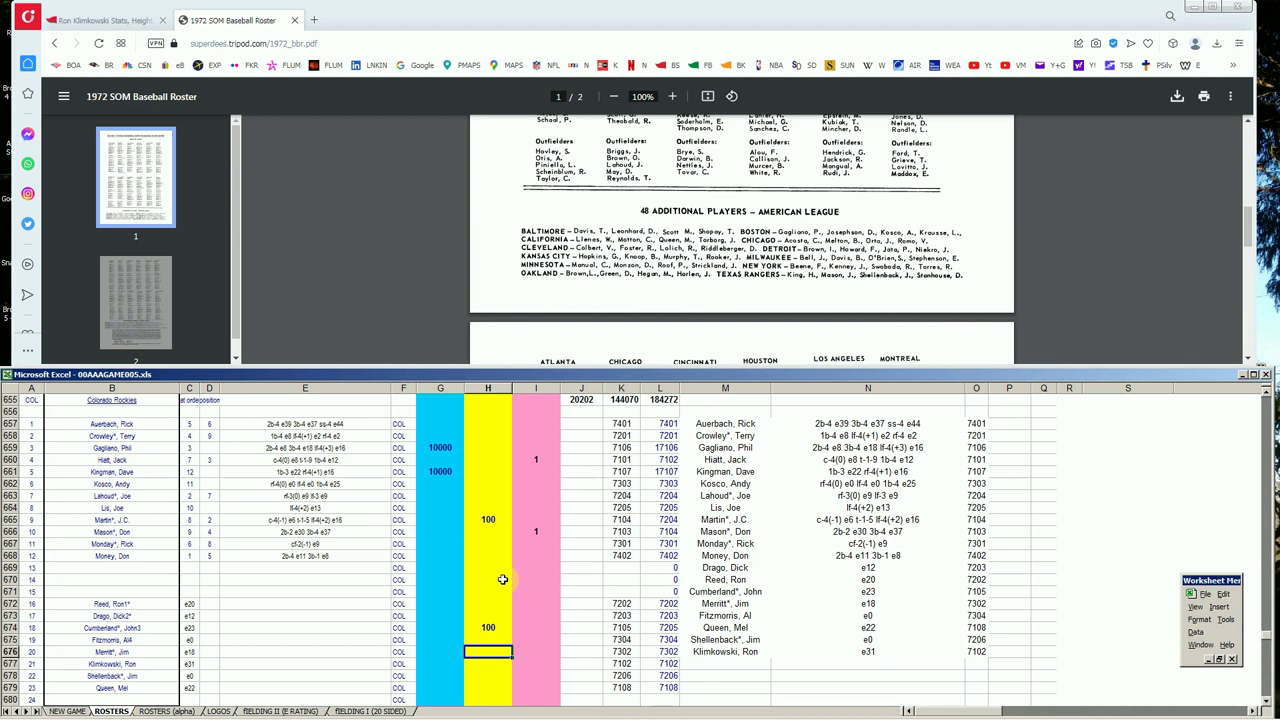
key(Right)
text(1)
key(Return)
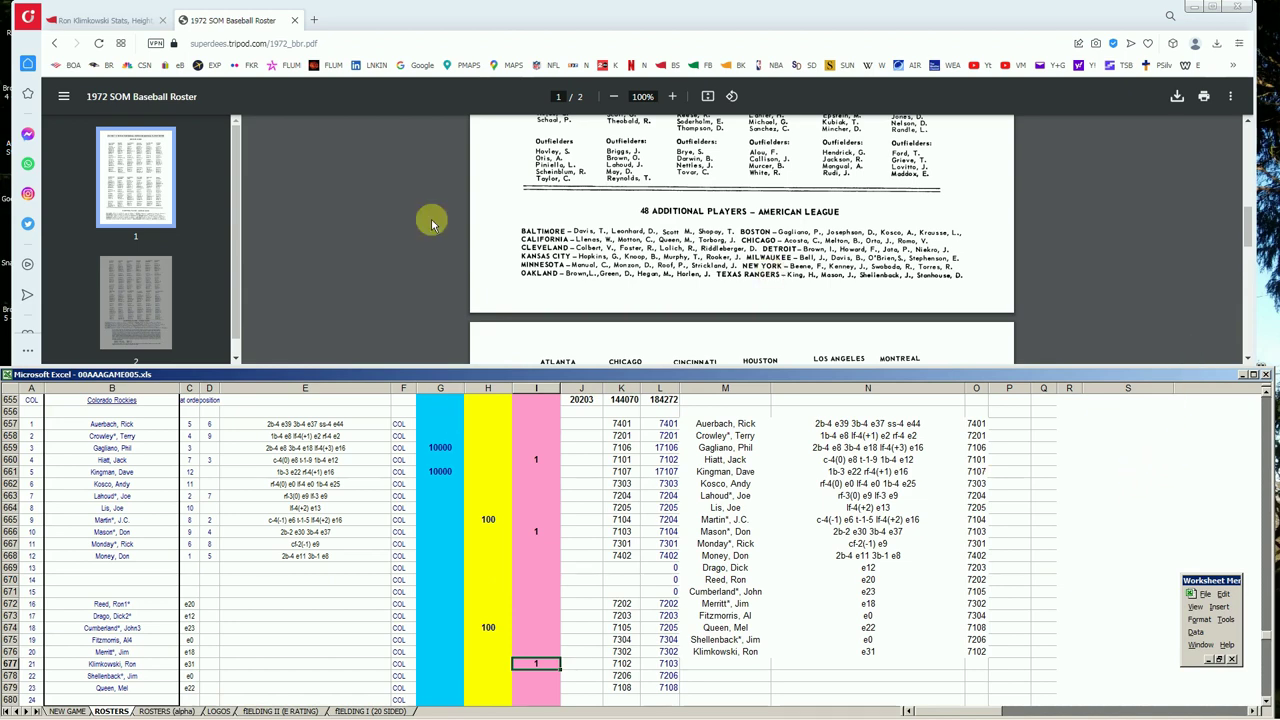
- Return to Baseball Reference, search for "mel q" and open the page of the Mel Queen who played 1964-1972
click(128, 22)
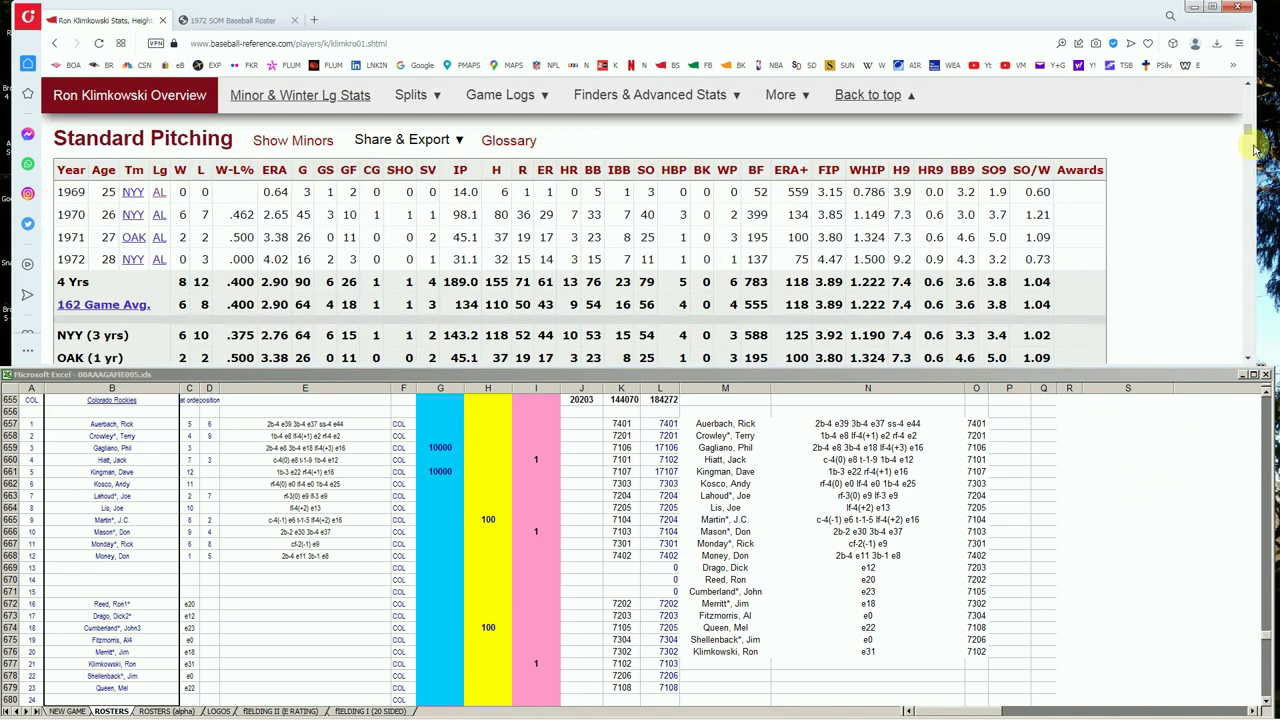
drag(1250, 125, 1246, 92)
click(995, 130)
text(mel q)
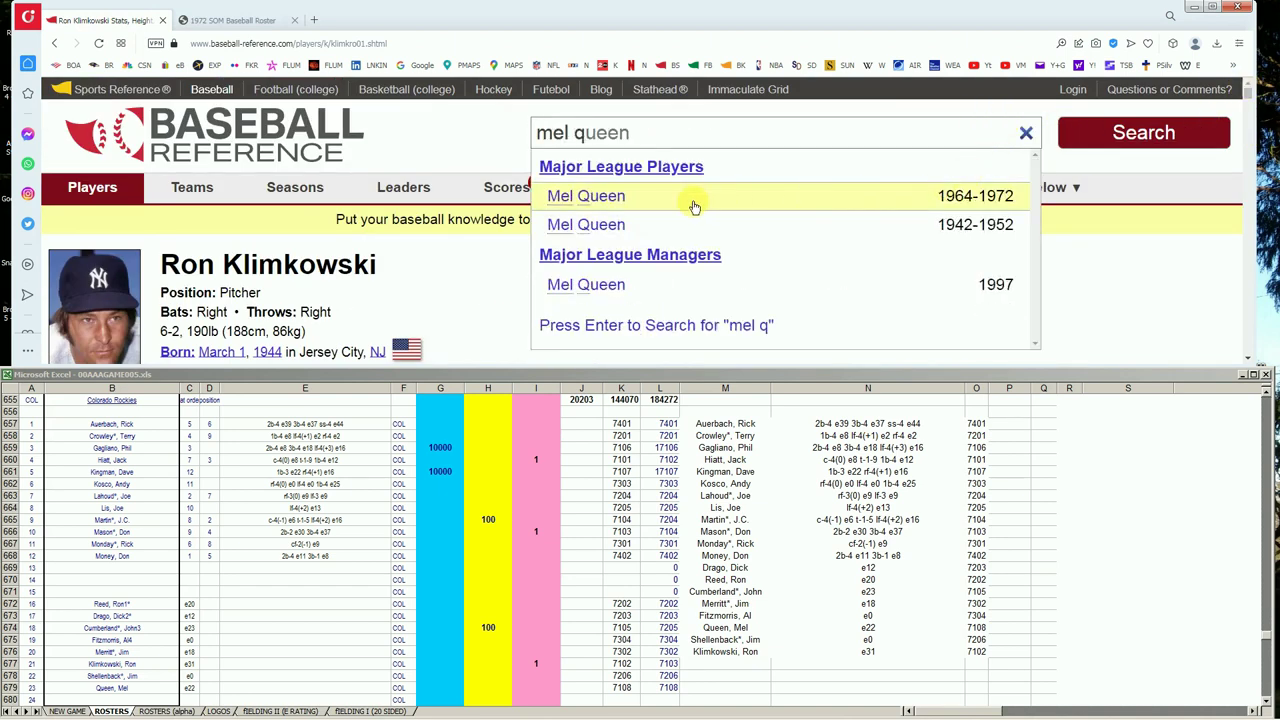
click(612, 200)
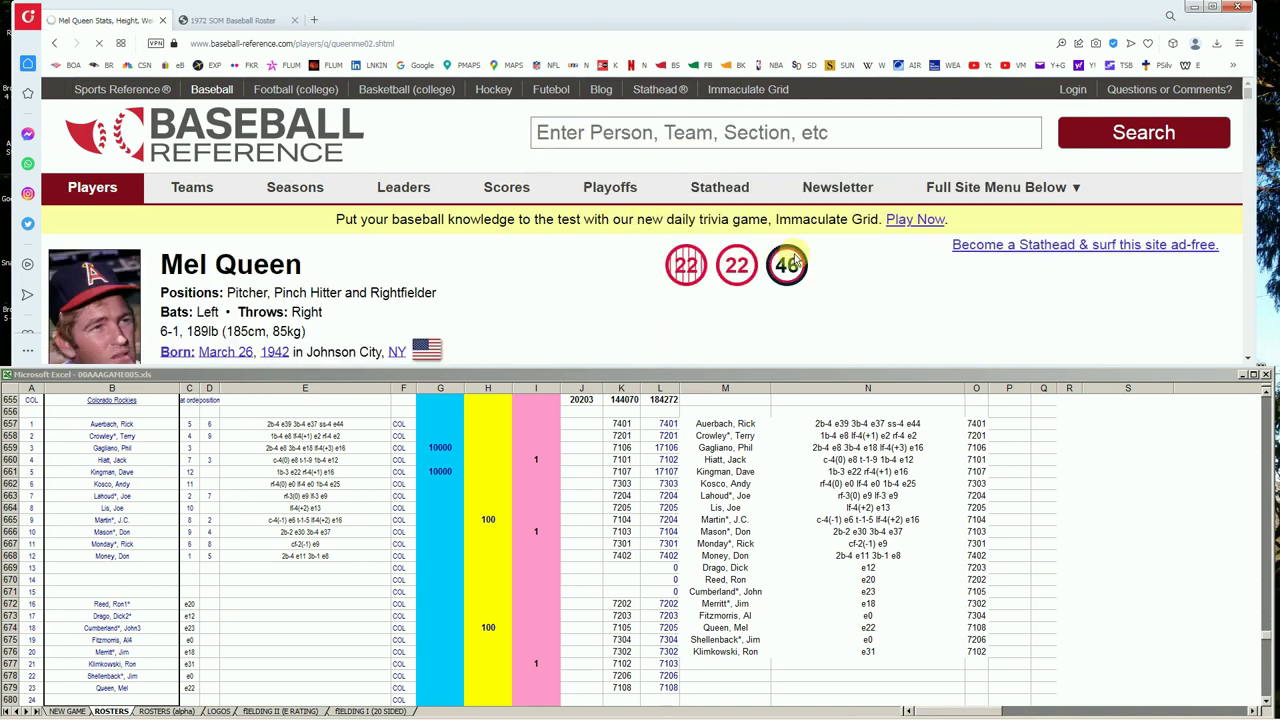
- Review Mel Queen's 1971 and 1972 pitching seasons, then check the 1972 roster's American League additional players for him
scroll(812, 259, down, 2)
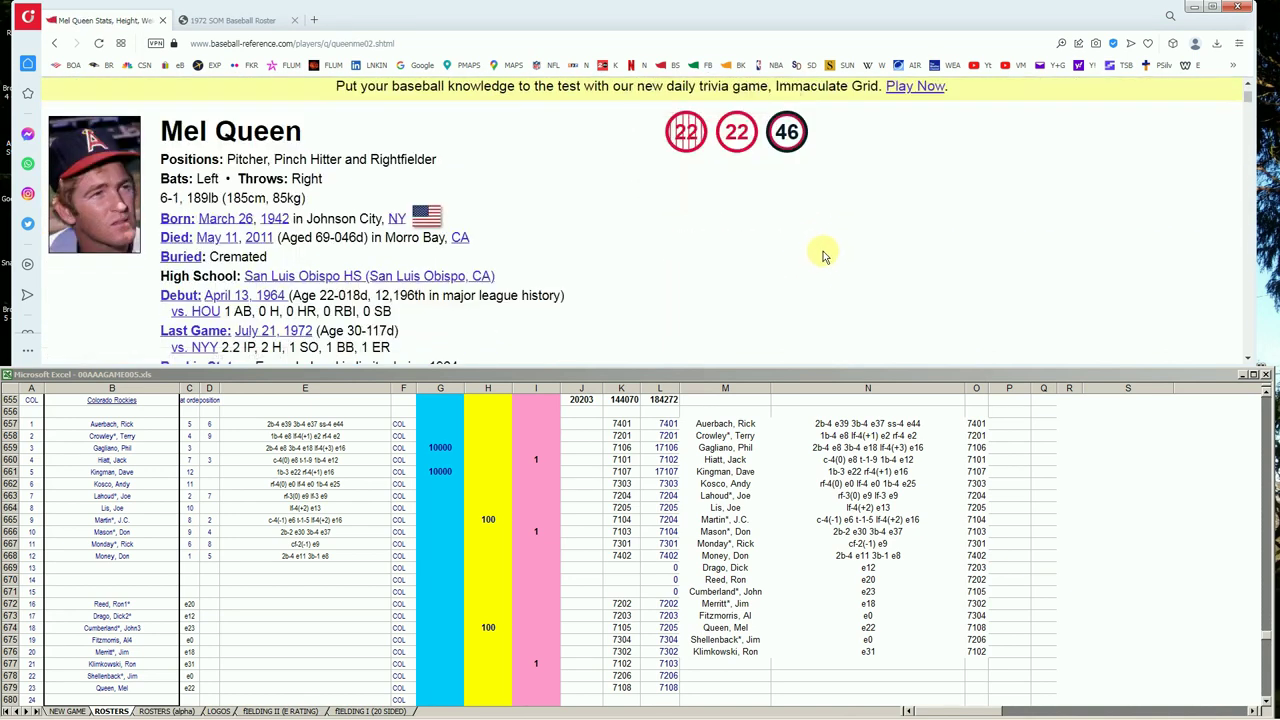
scroll(822, 255, down, 8)
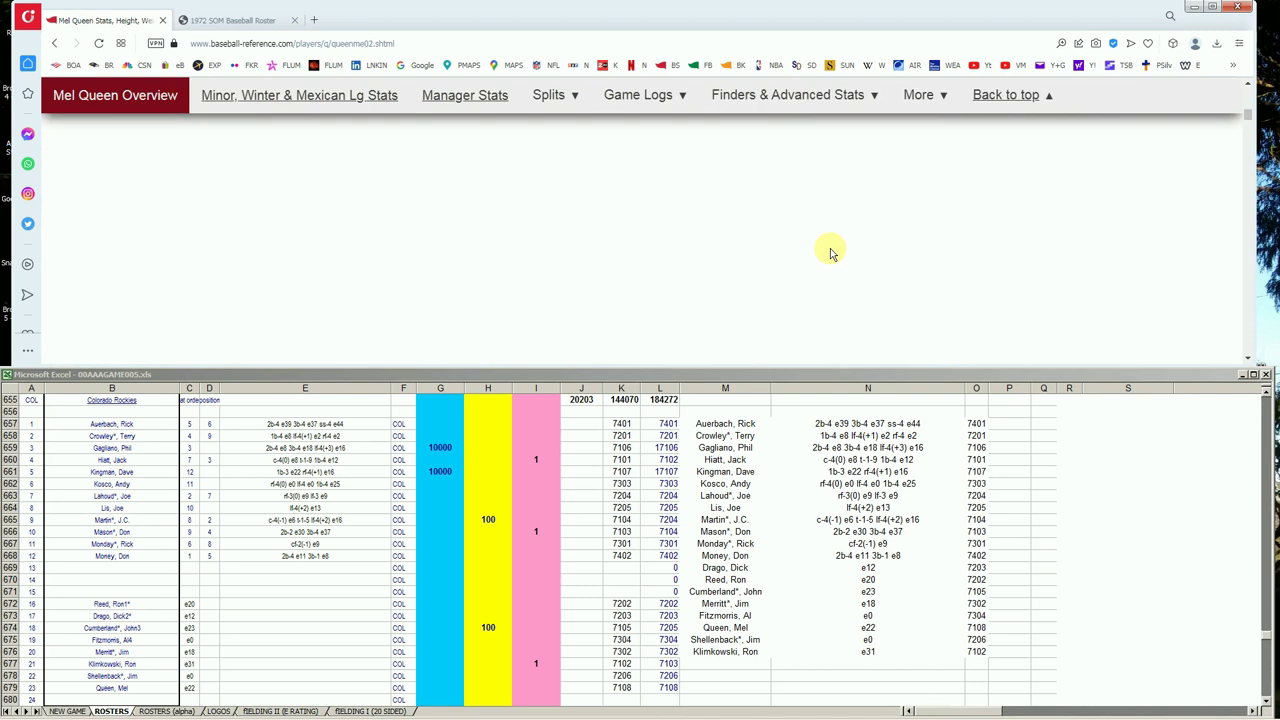
scroll(830, 252, down, 2)
scroll(705, 278, up, 3)
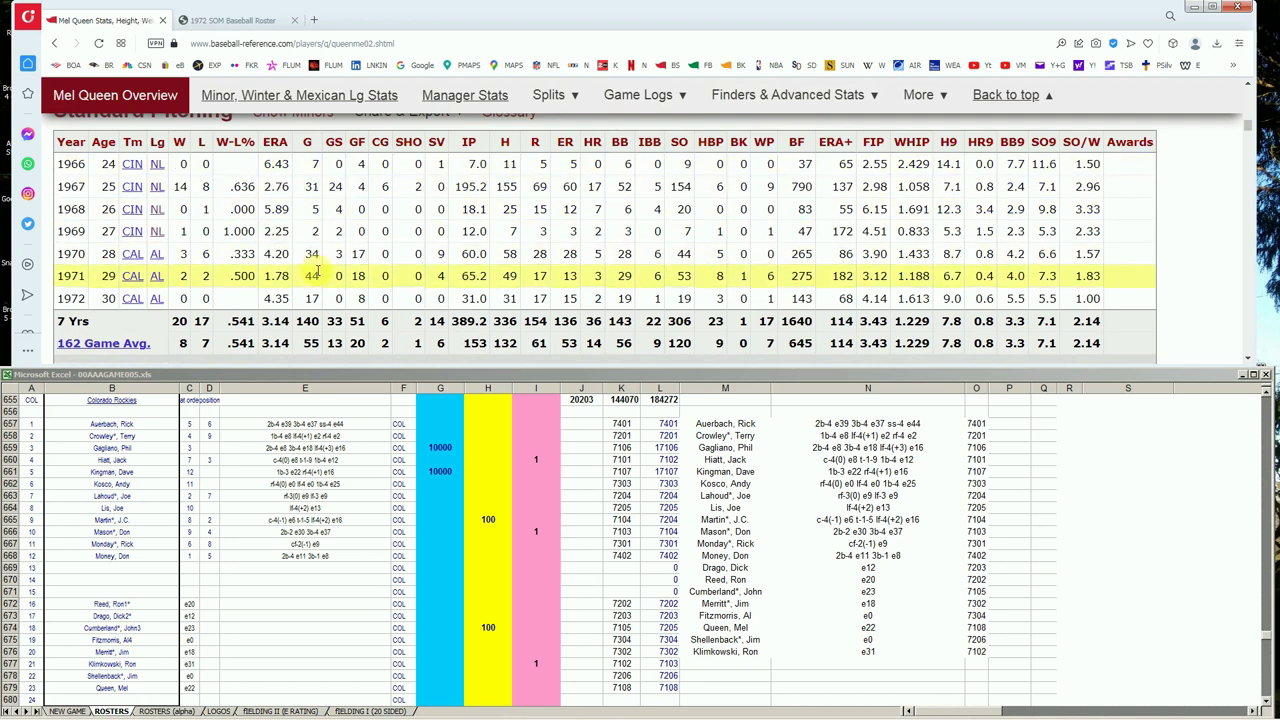
mouse_move(284, 273)
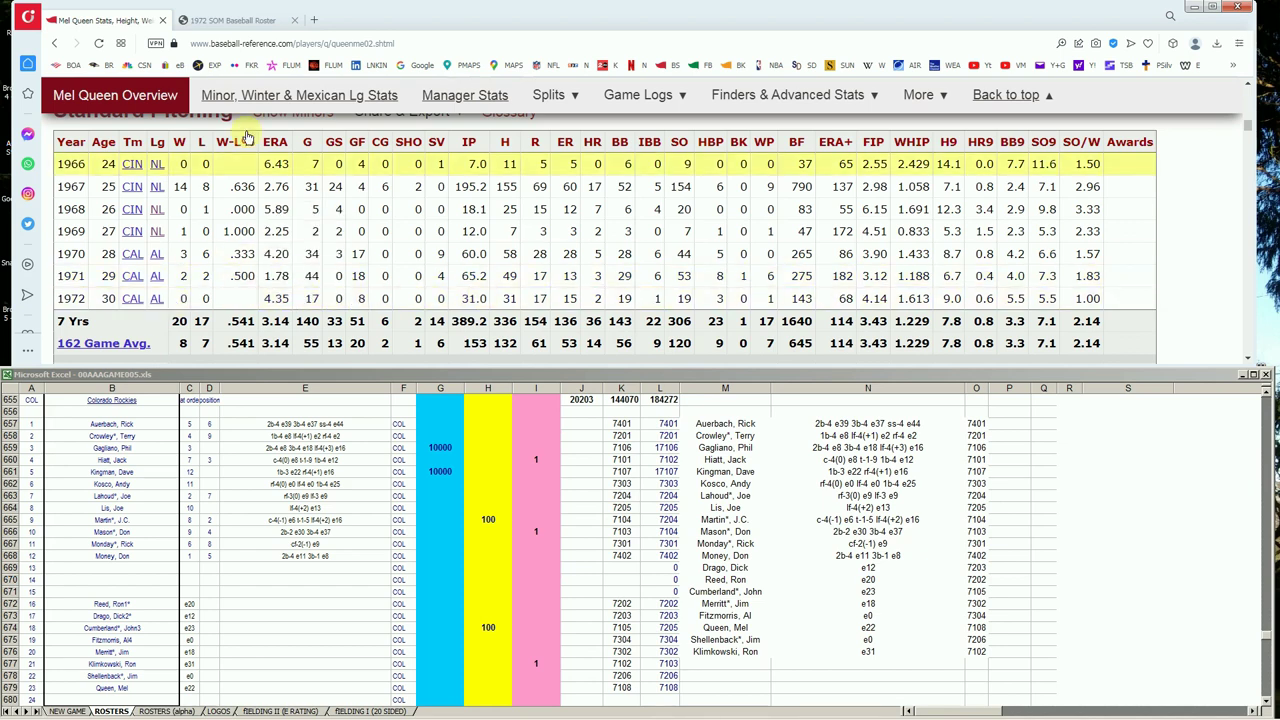
click(238, 22)
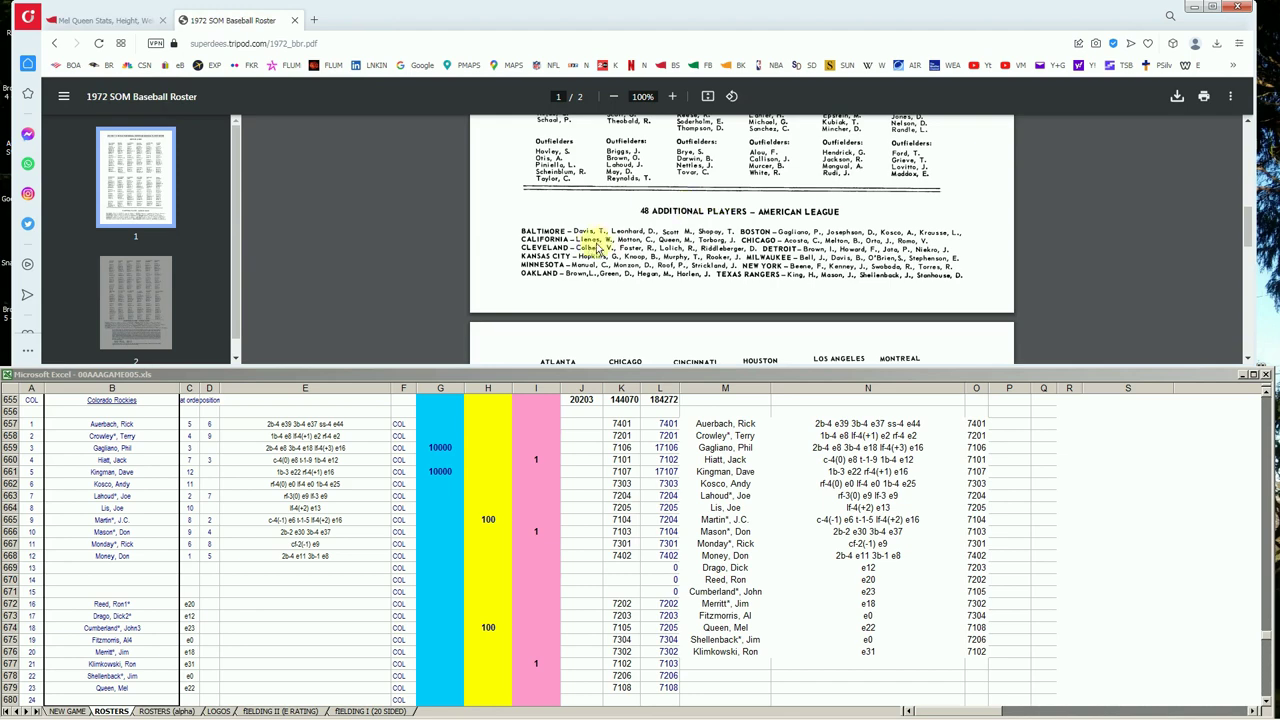
click(124, 24)
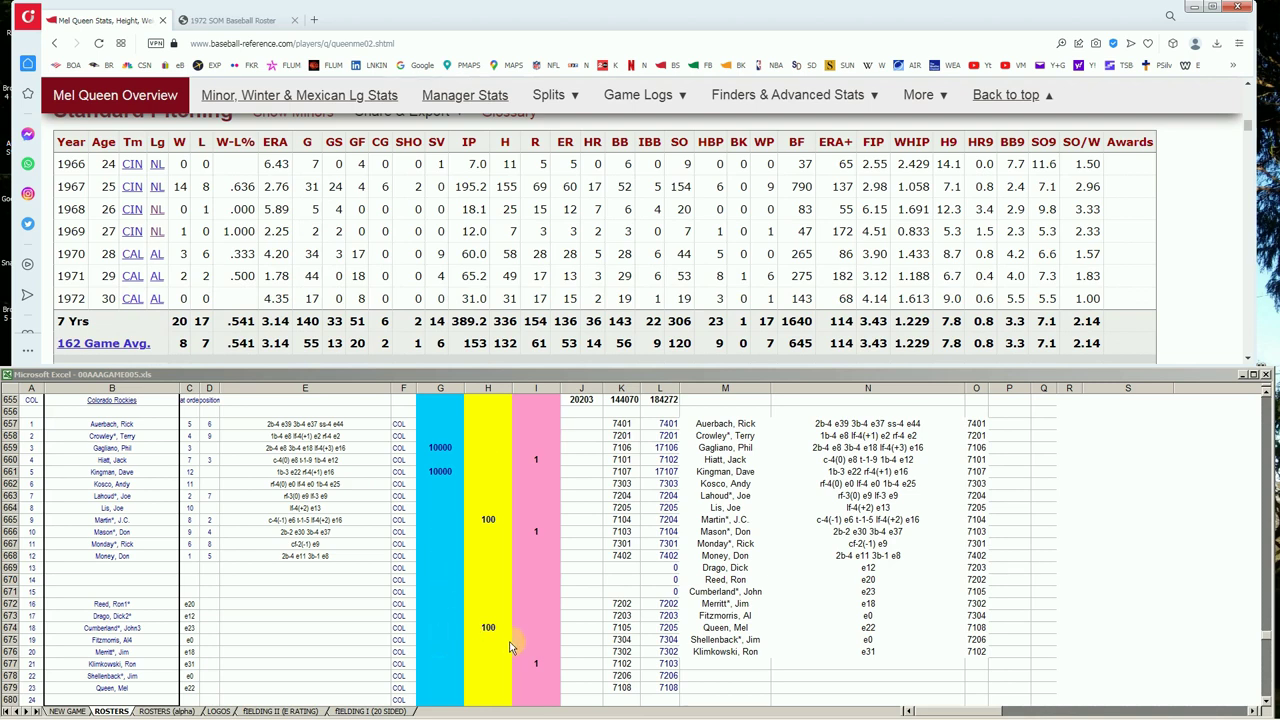
- Enter 10000 in the blue cell G679 of Mel Queen's Excel row, then recheck his pitching seasons and team totals
click(425, 687)
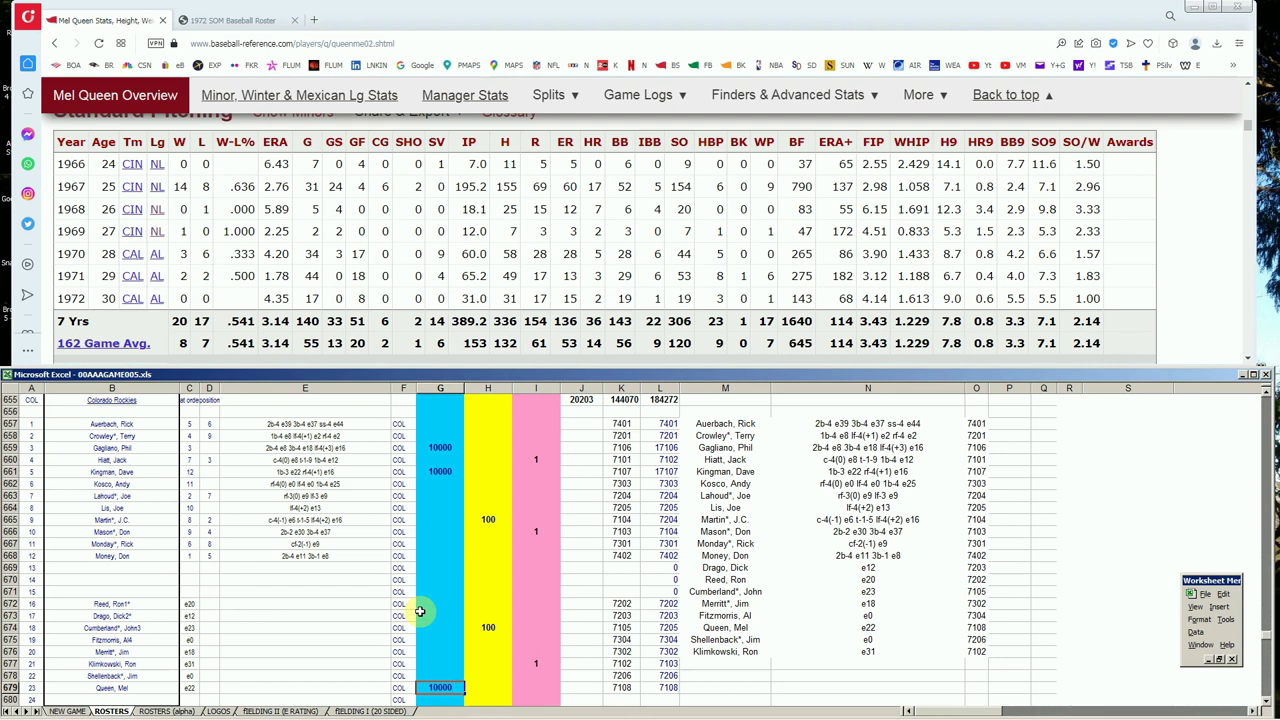
key(Return)
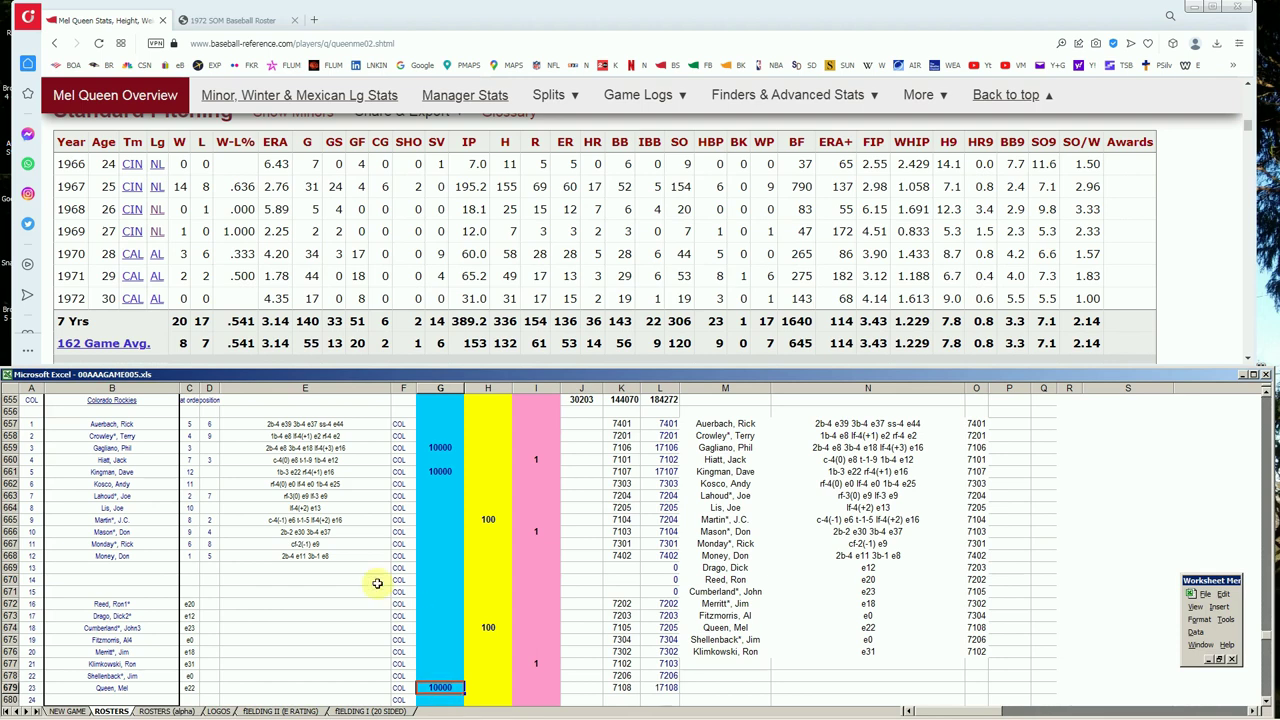
click(1248, 125)
scroll(1248, 125, up, 10)
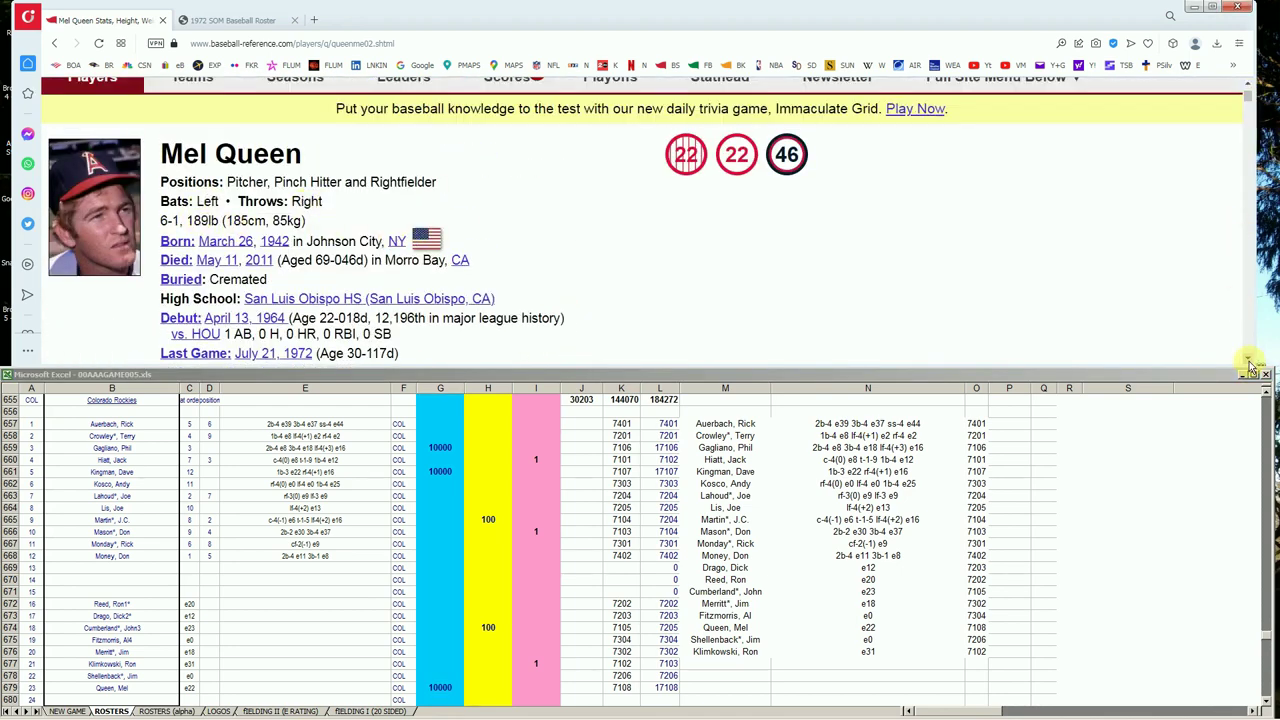
scroll(1250, 368, down, 10)
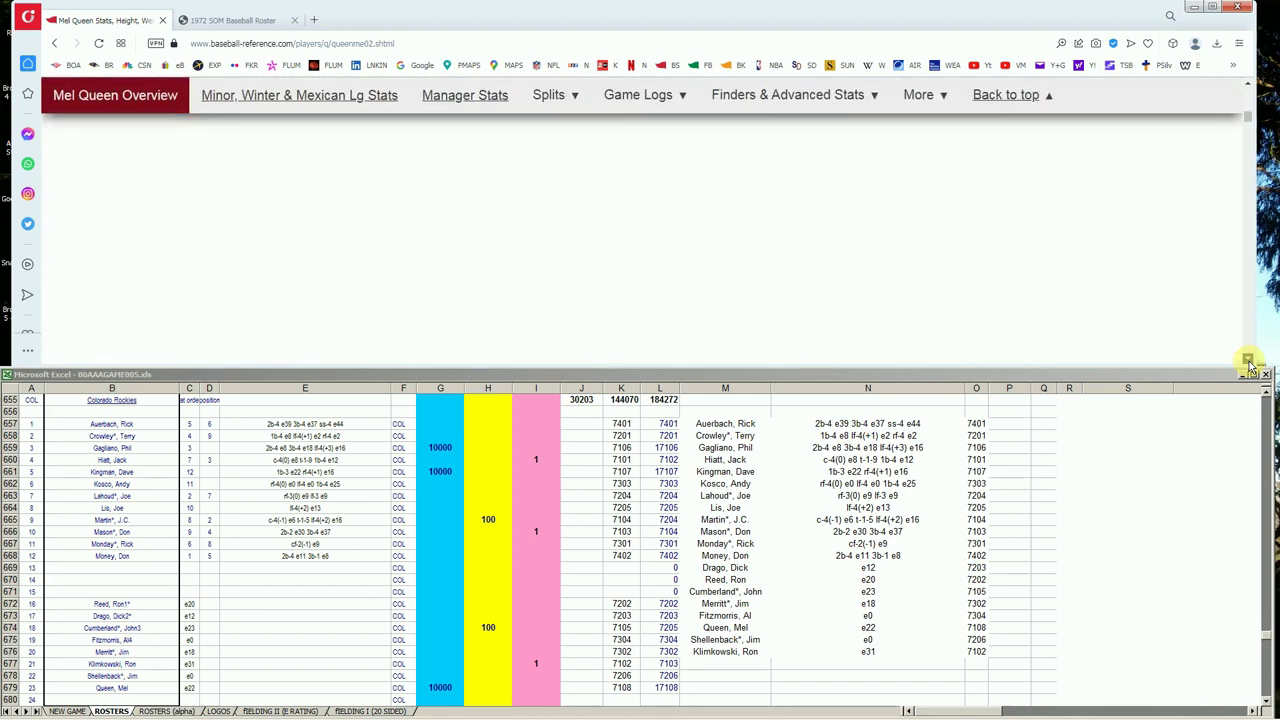
scroll(1250, 362, down, 3)
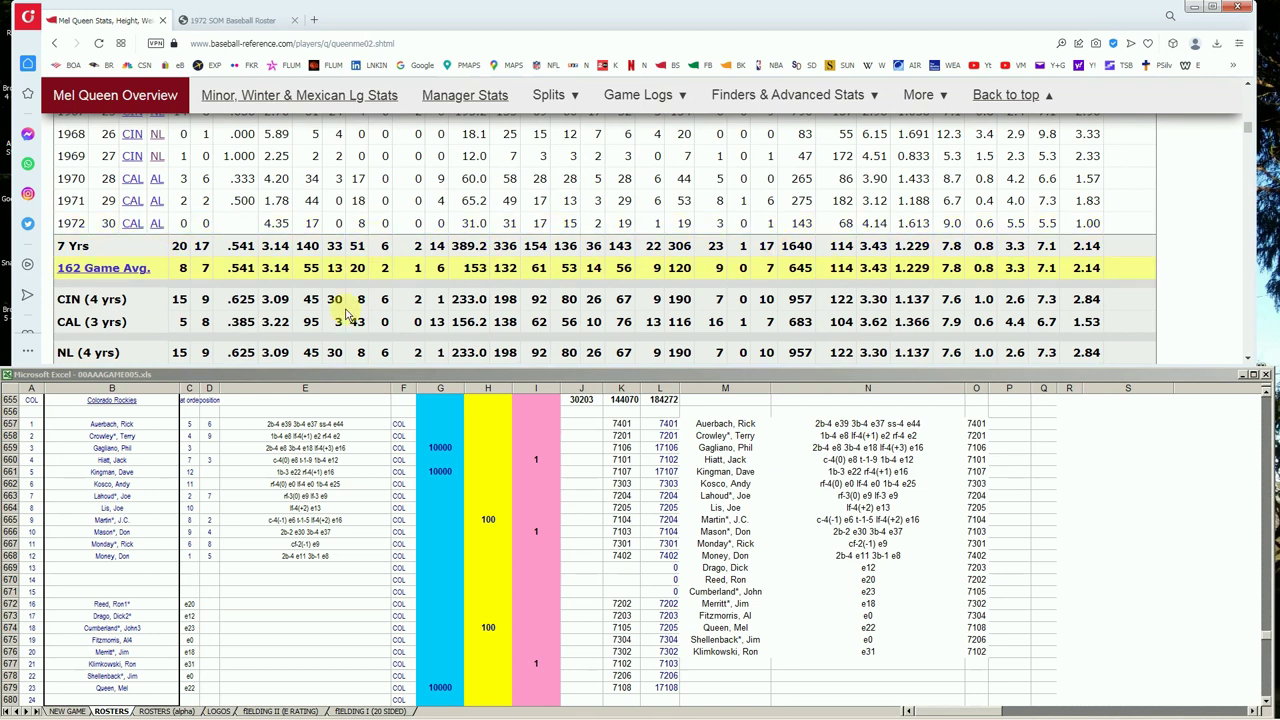
- Clear the blue cell G679 and enter 100 in the yellow cell H679 of Mel Queen's row
click(475, 690)
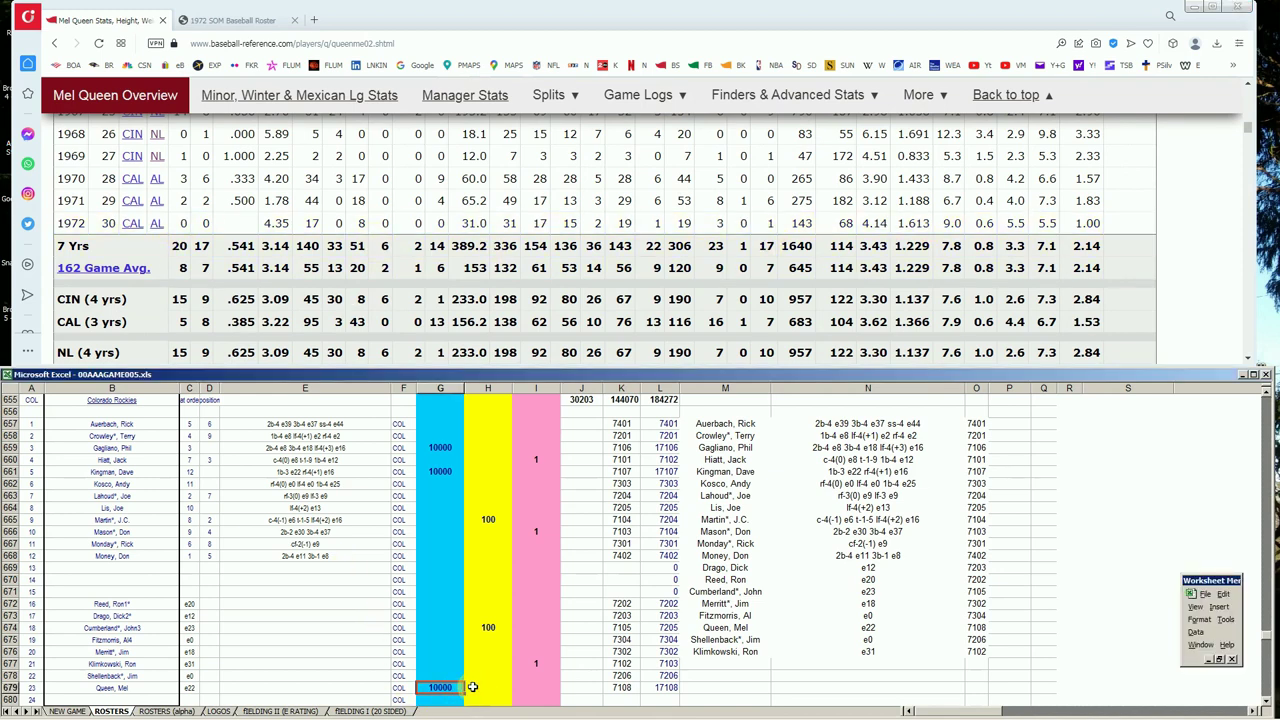
click(472, 687)
text(100)
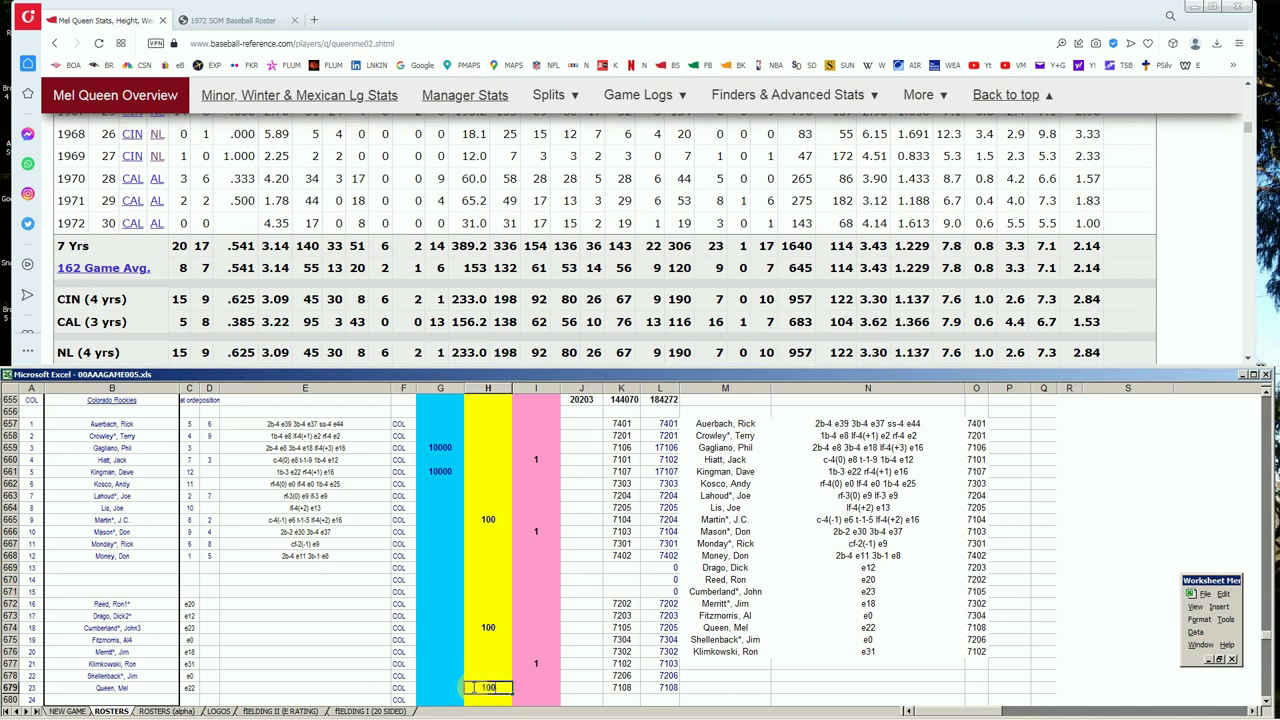
key(Up)
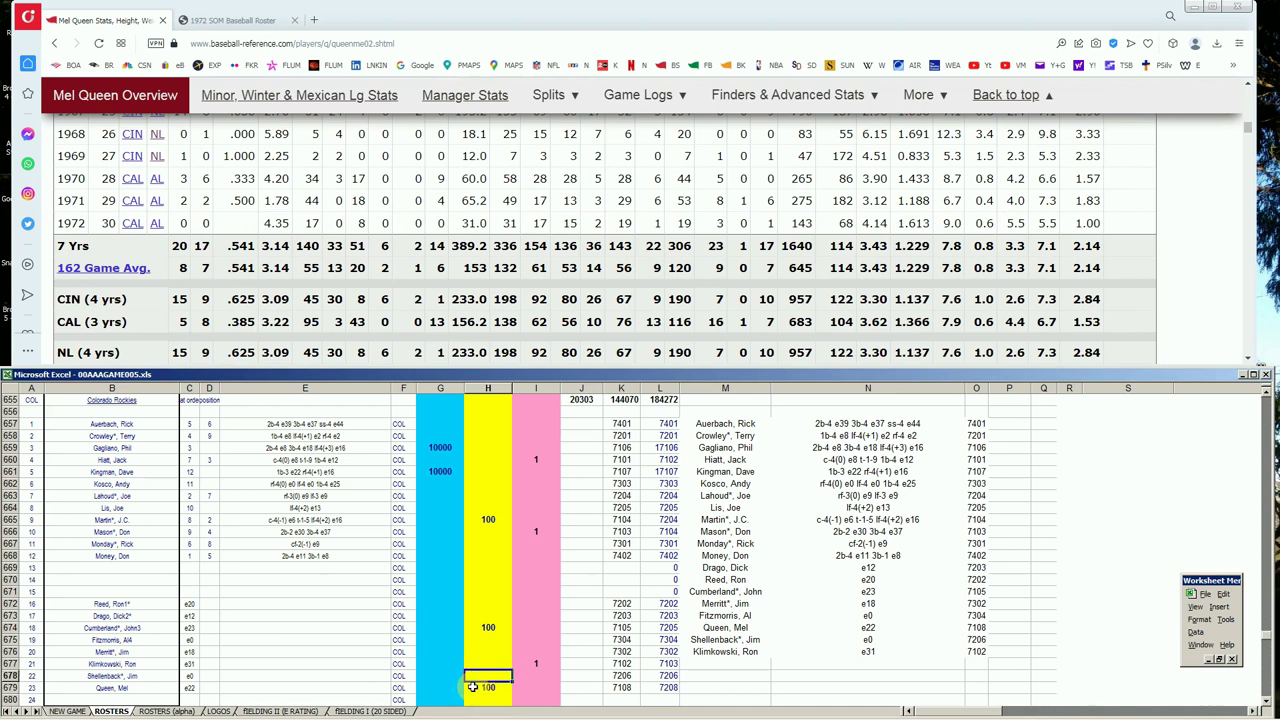
- Look over the Colorado Rockies codes in columns G to I and the roster's pitchers and outfielders in column B
mouse_move(440, 435)
mouse_down()
mouse_move(524, 513)
mouse_move(543, 689)
mouse_up()
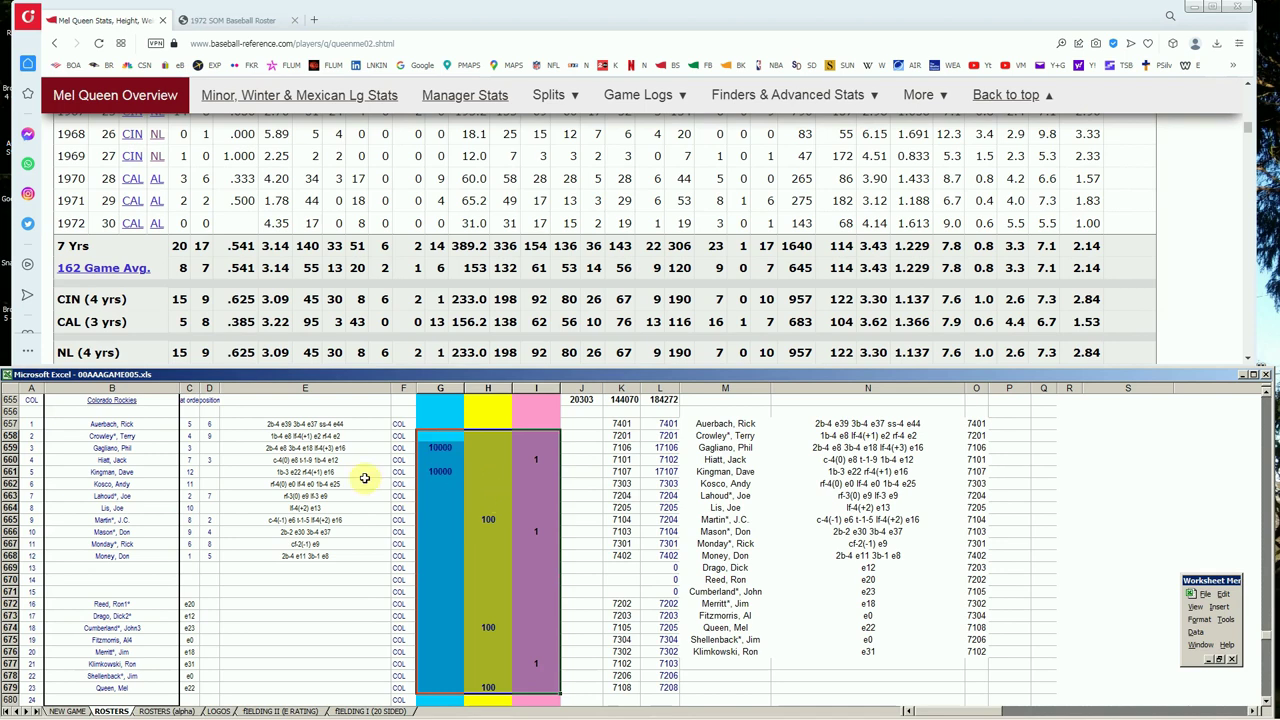
click(351, 483)
scroll(377, 613, up, 1)
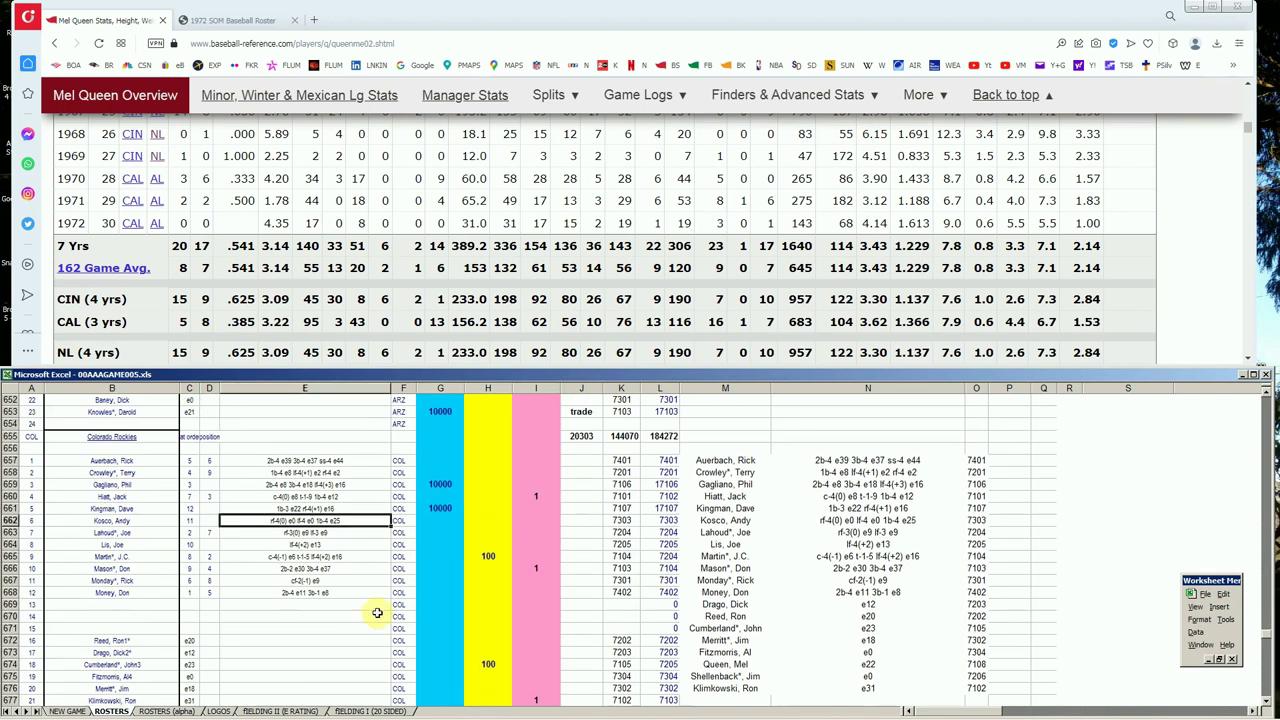
scroll(414, 557, down, 1)
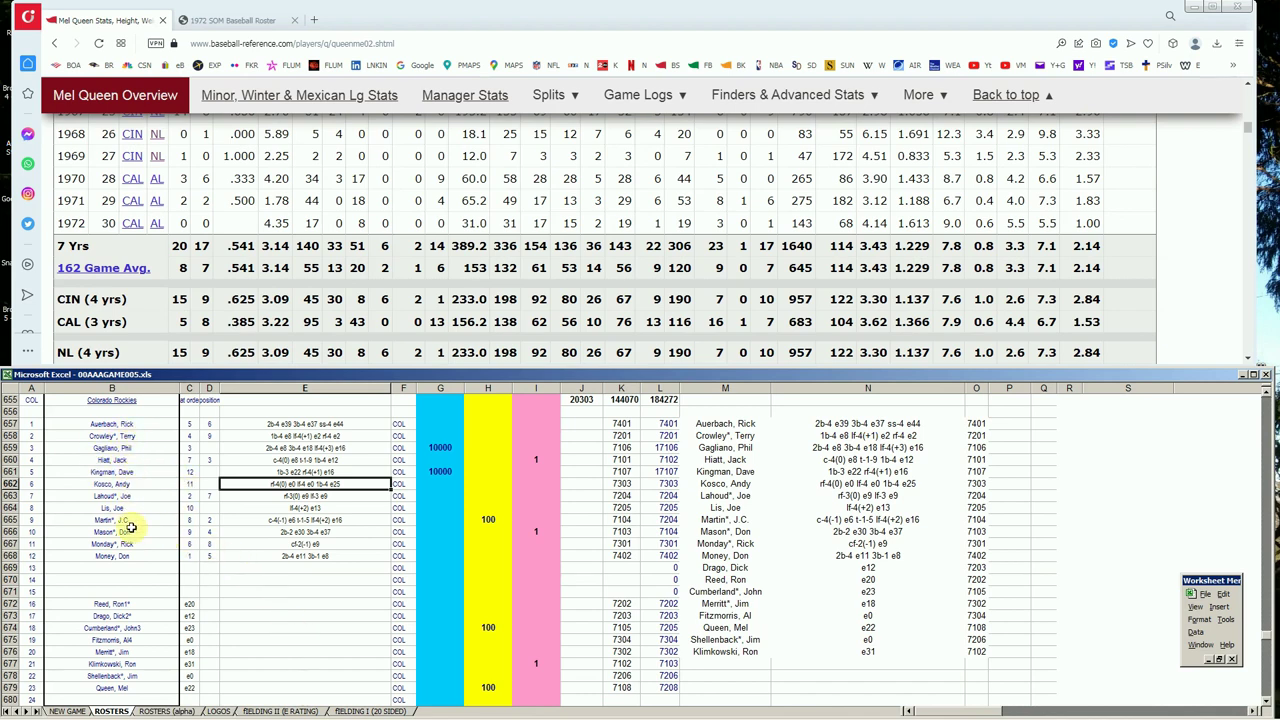
click(128, 614)
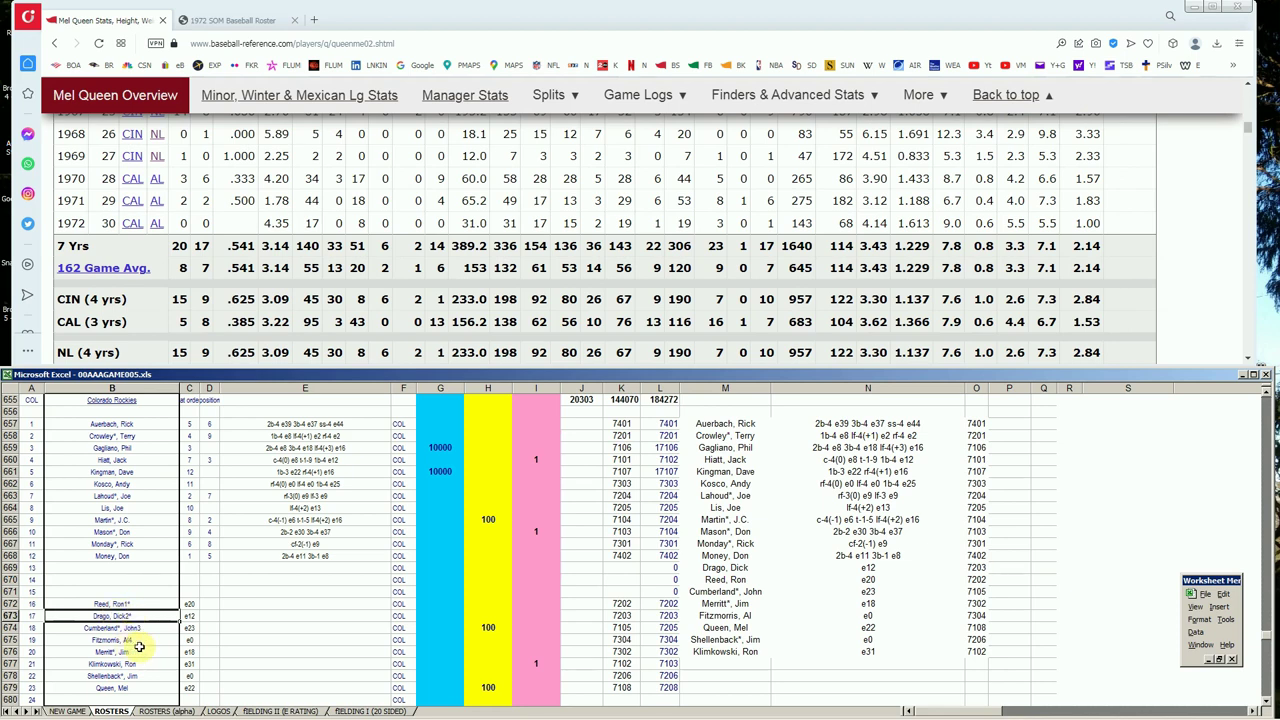
click(146, 641)
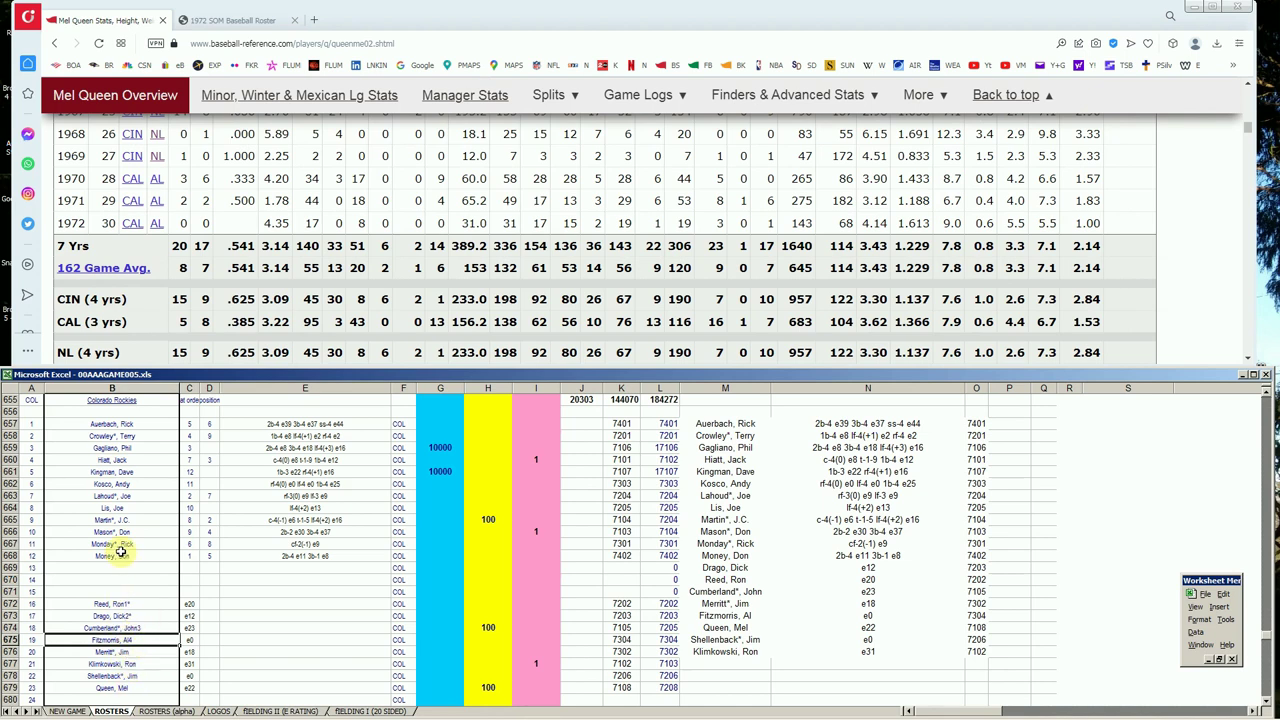
click(129, 496)
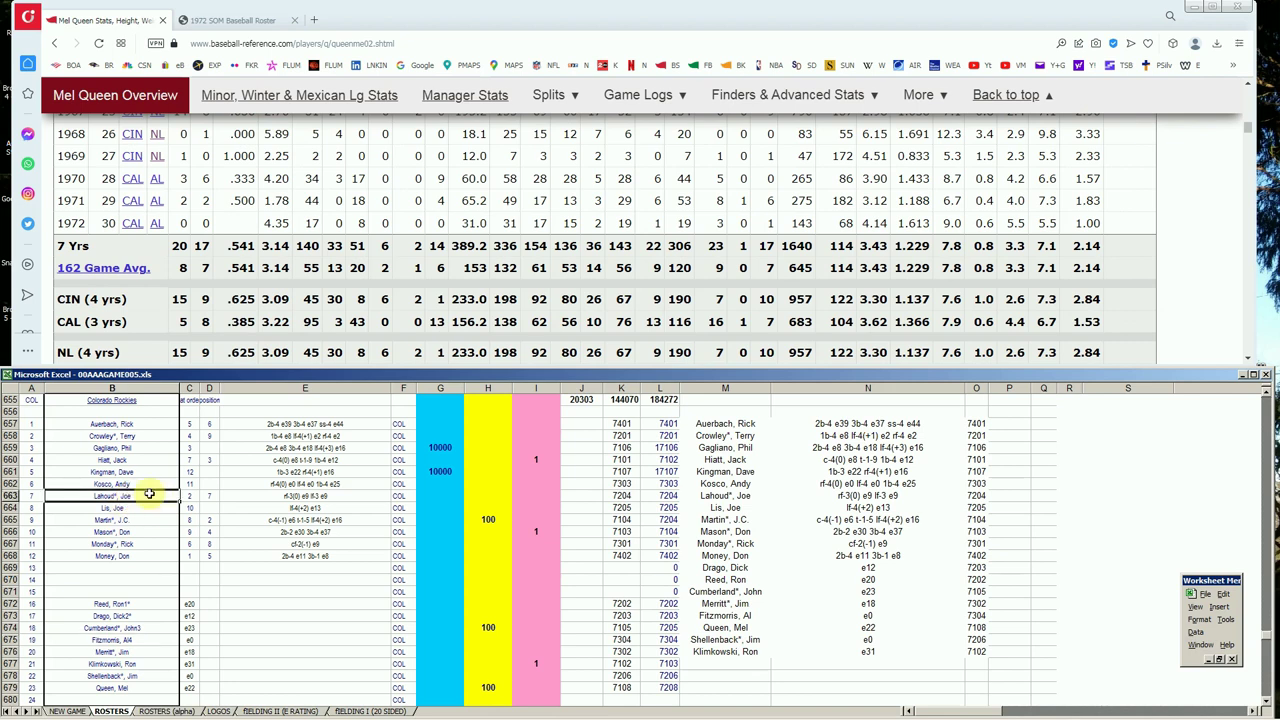
click(149, 484)
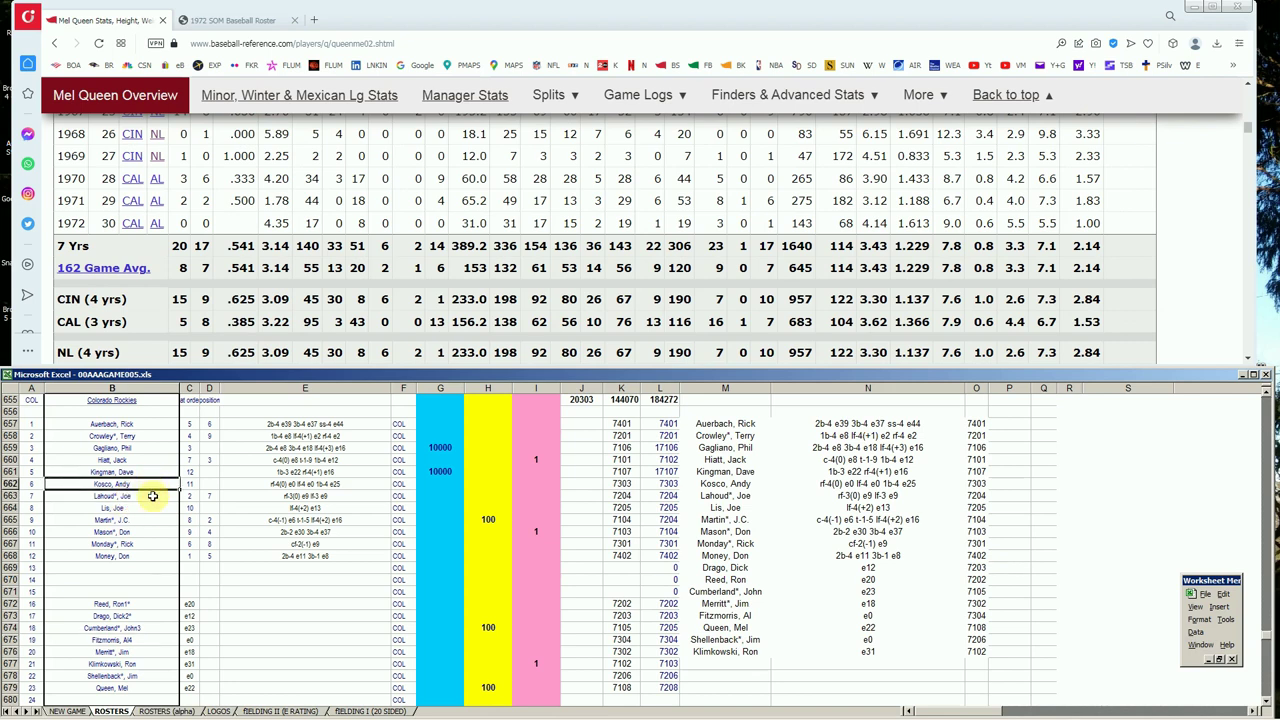